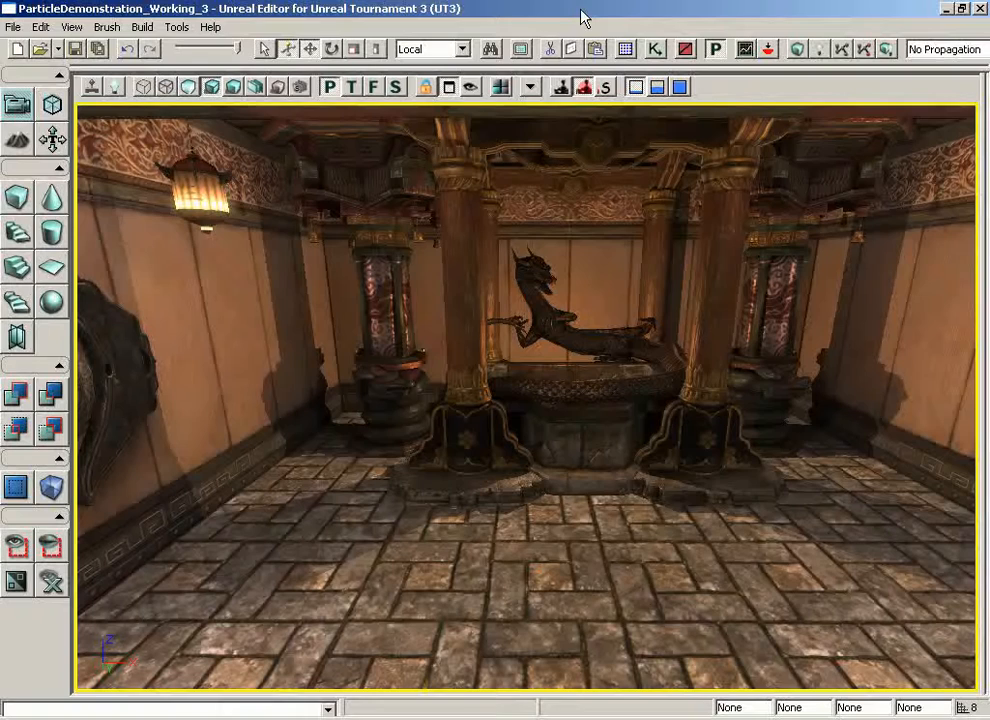
# Play-test the level from the dragon shrine and walk around to examine the fire and spark effects
pyautogui.rightClick(607, 256)
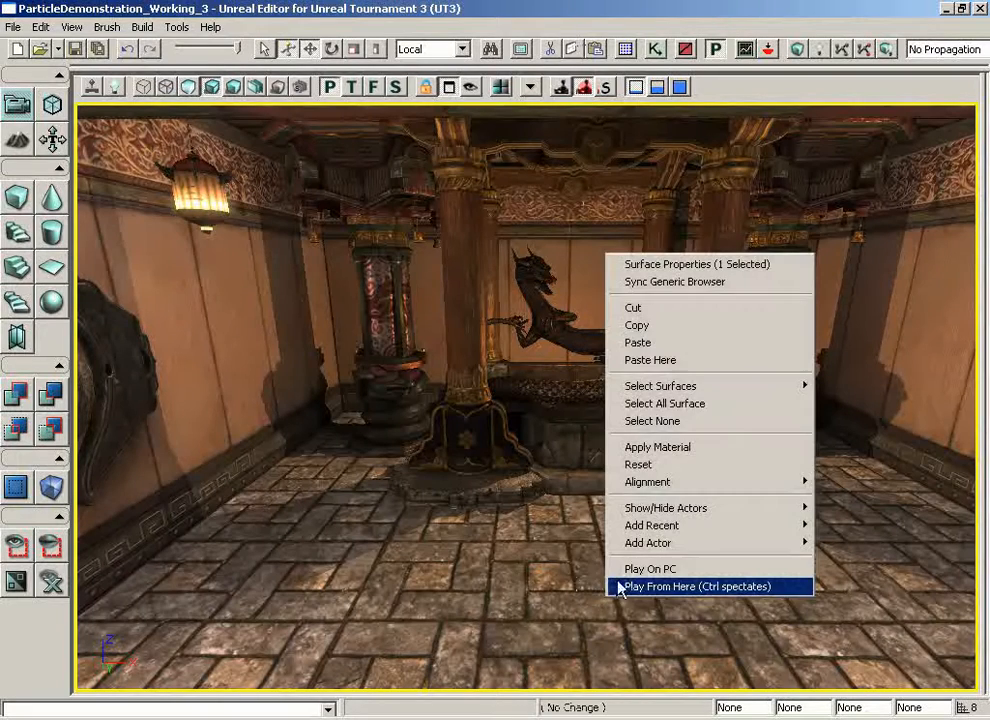
pyautogui.click(620, 587)
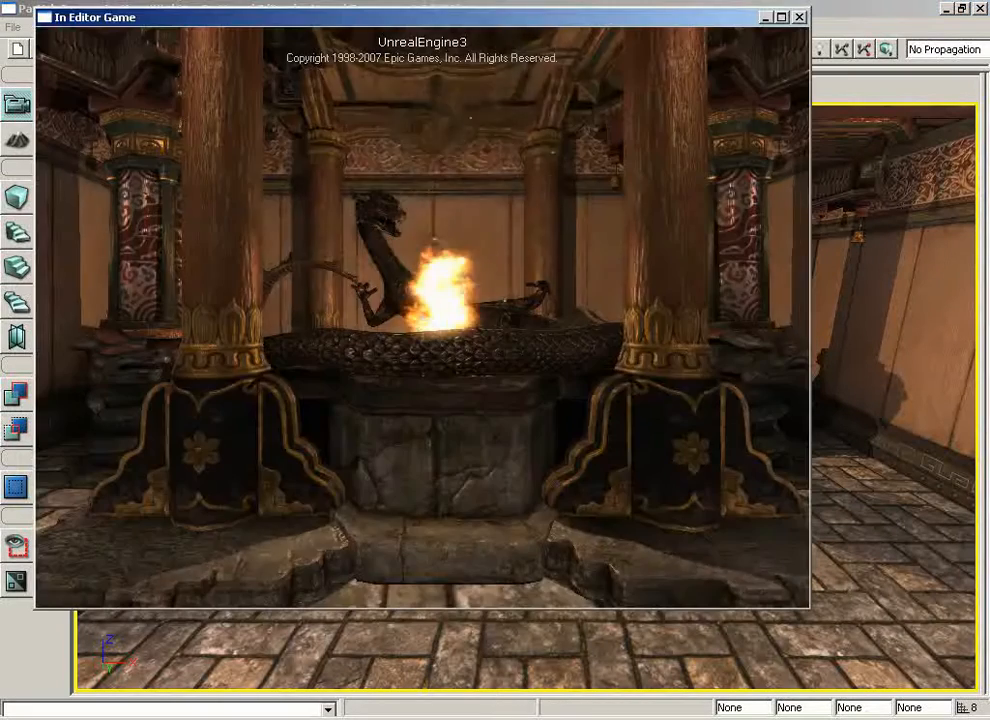
pyautogui.press('s')
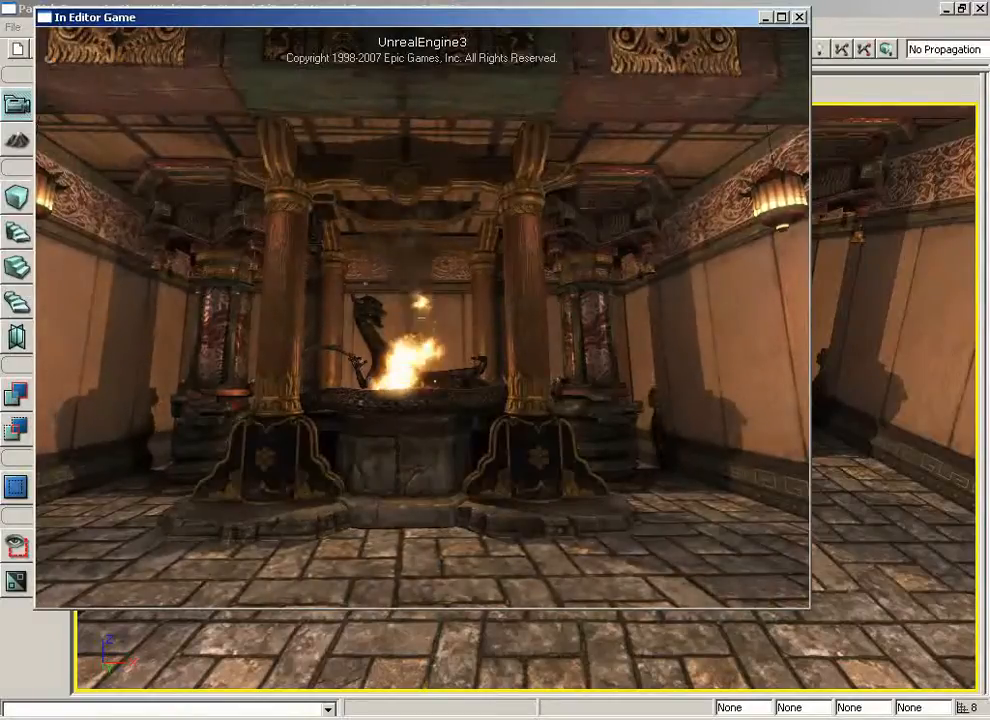
pyautogui.press('w')
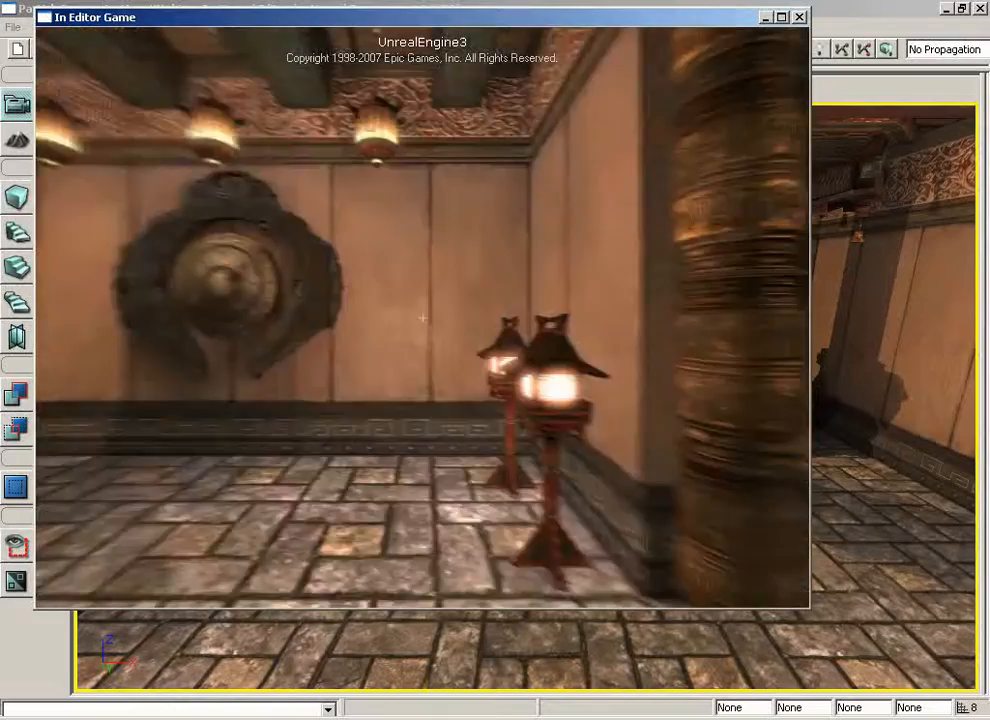
pyautogui.press('w')
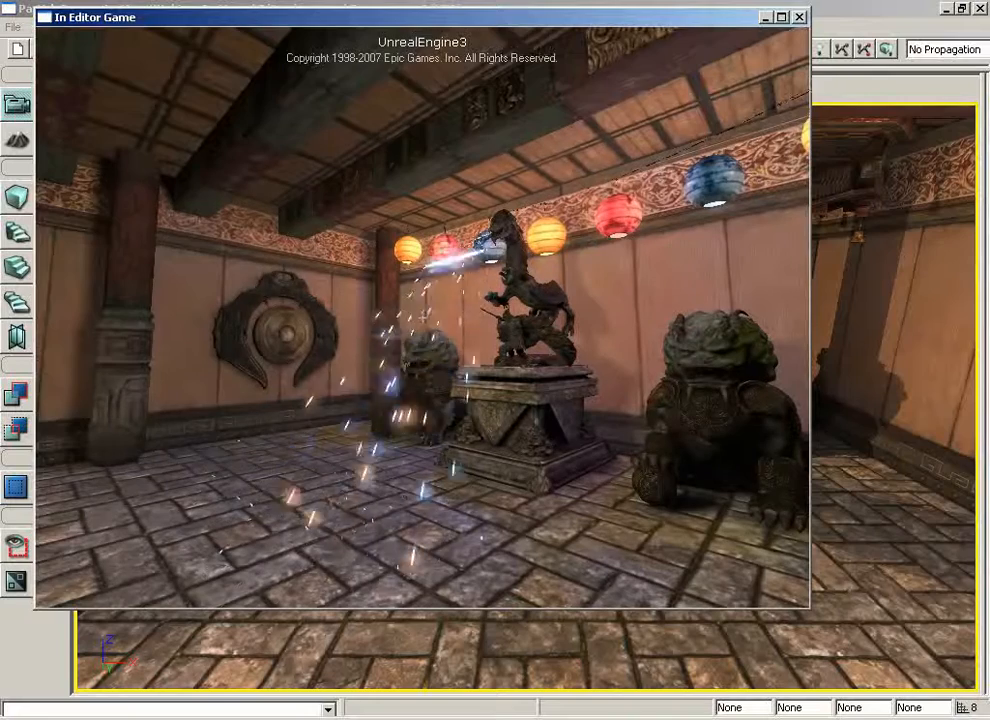
pyautogui.press('Escape')
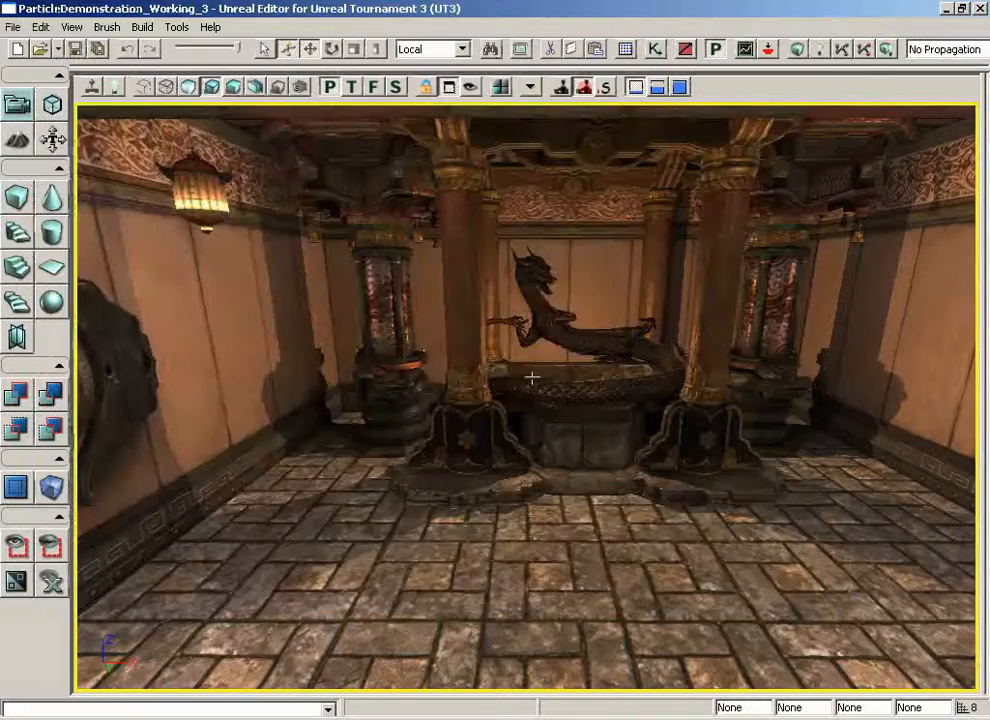
# Turn on real-time preview in the perspective view, with the spark-emitting dragon statue in frame
pyautogui.moveTo(533, 380); pyautogui.dragTo(449, 357)
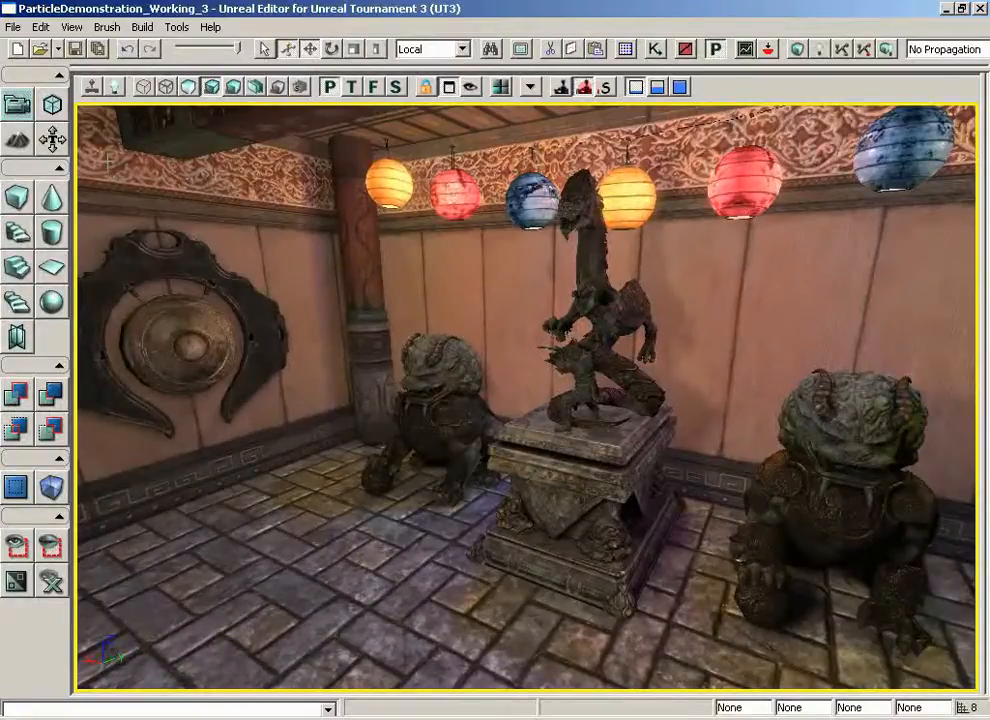
pyautogui.click(91, 88)
pyautogui.moveTo(345, 258); pyautogui.dragTo(345, 340)
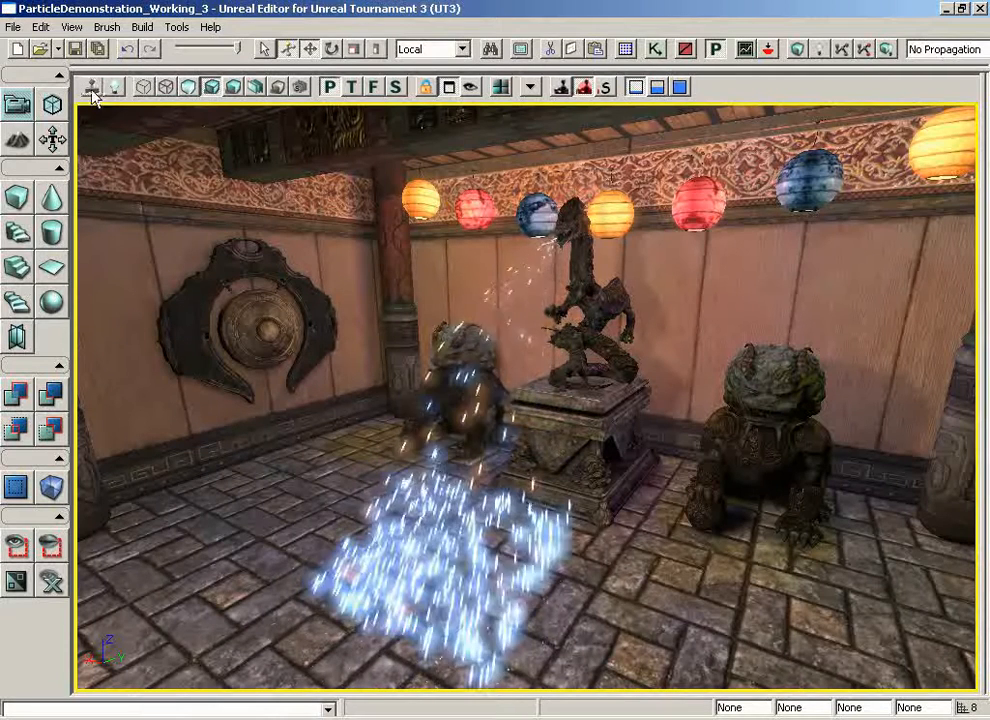
# Open the part_simpleSparks particle system from the ZaksParticles package in Cascade and view its sparks from the side
pyautogui.click(624, 52)
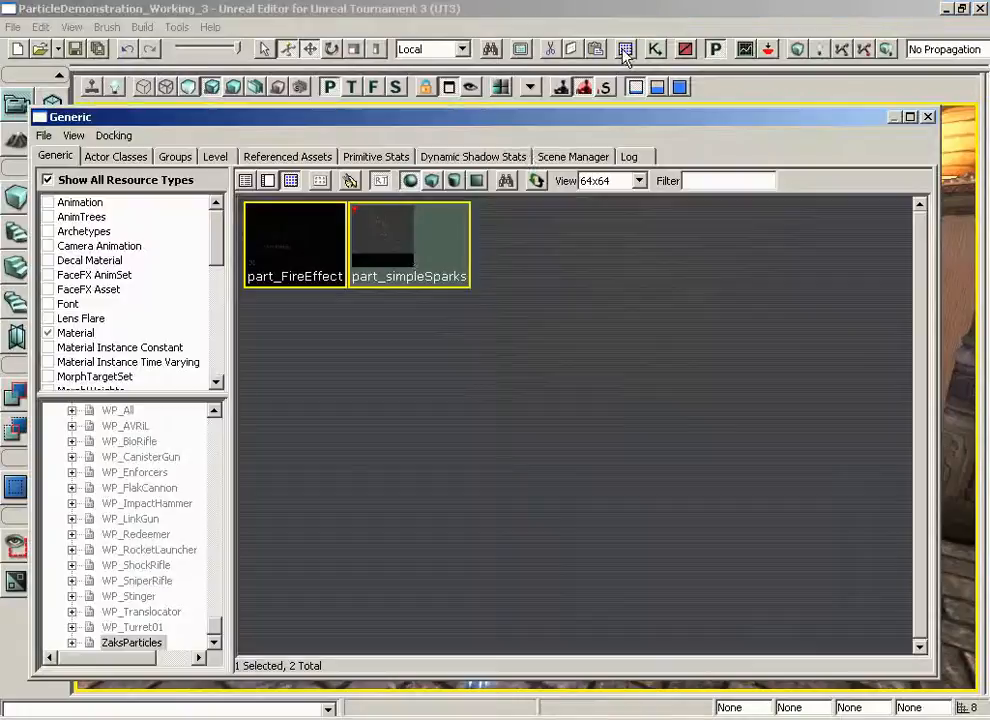
pyautogui.doubleClick(407, 255)
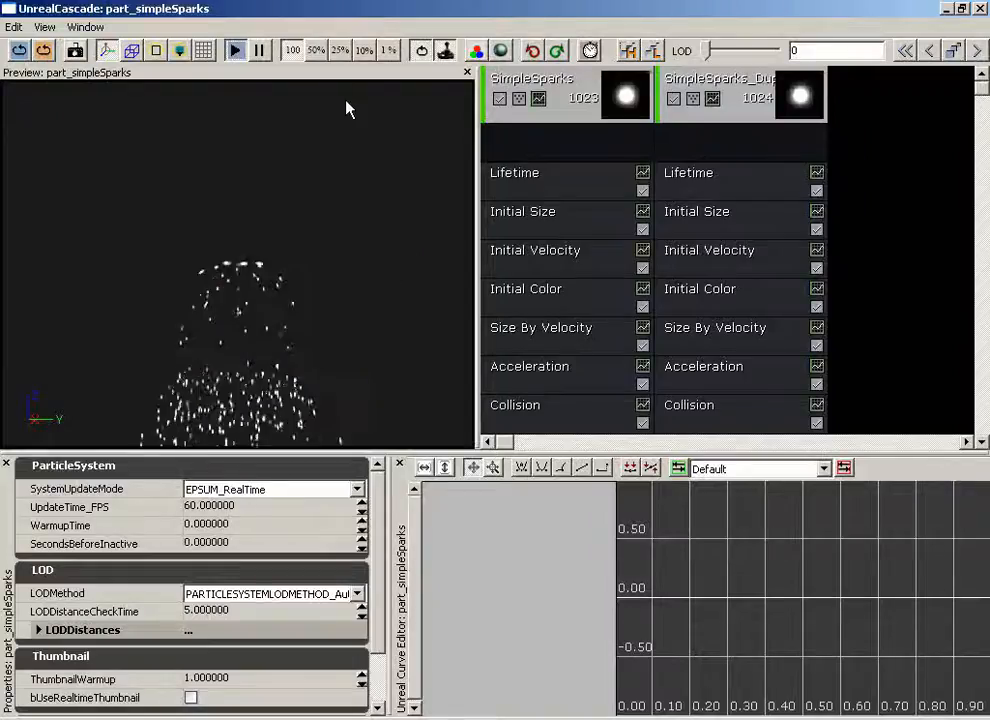
pyautogui.moveTo(353, 247); pyautogui.dragTo(159, 272)
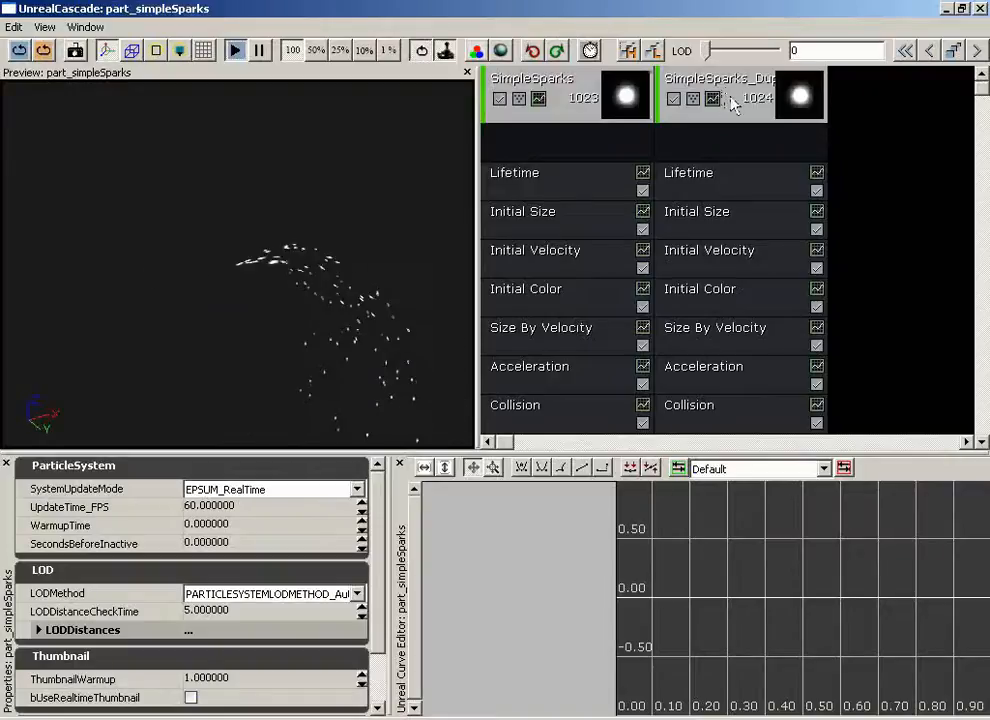
# Change the duplicate emitter's Initial Color StartColor distribution to DistributionVectorParticleParameter and set its parameter name to SparkColor
pyautogui.click(718, 302)
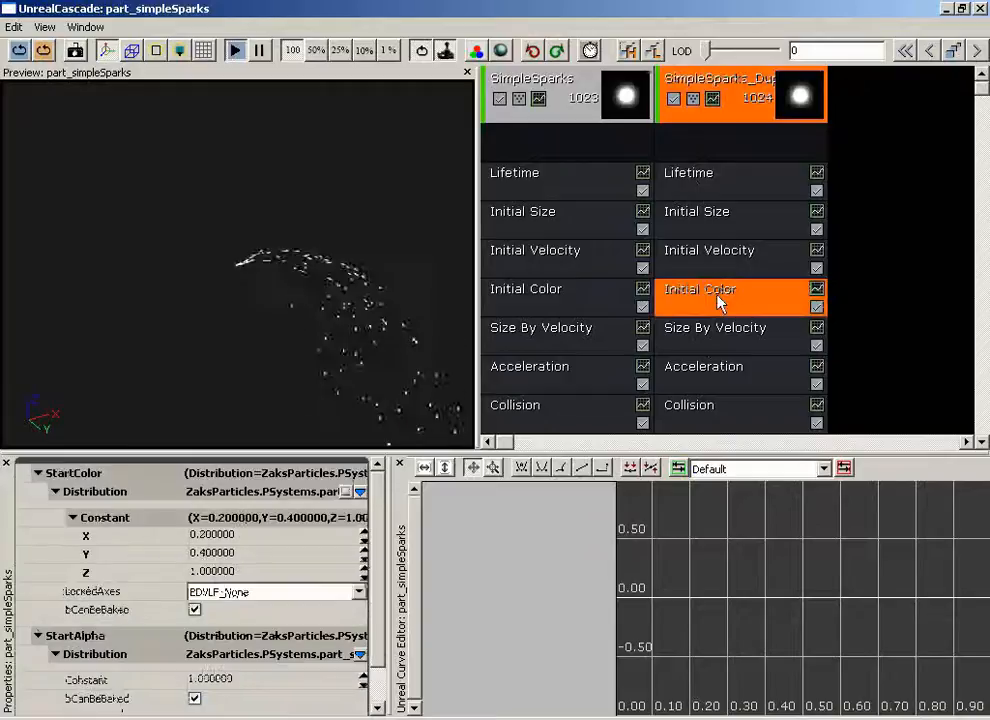
pyautogui.click(360, 492)
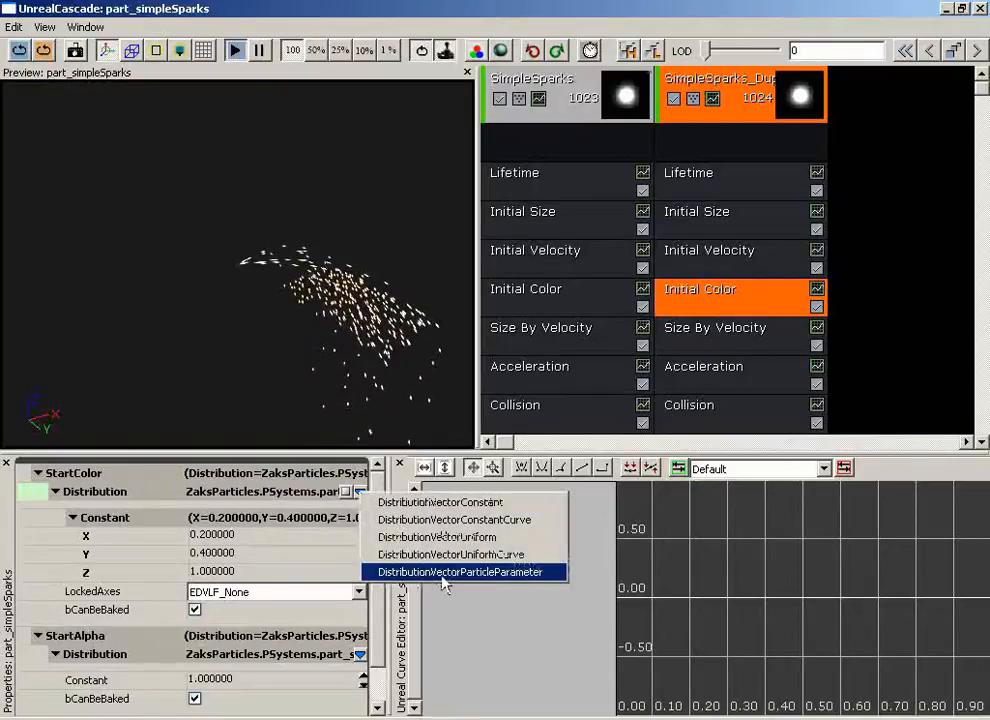
pyautogui.click(550, 573)
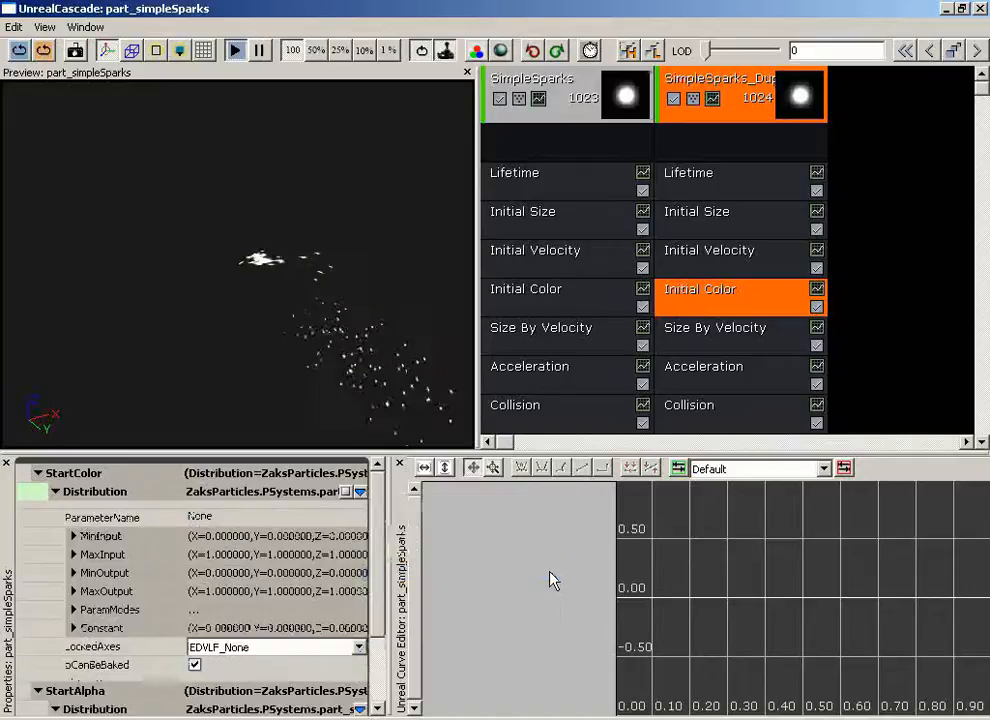
pyautogui.click(240, 517)
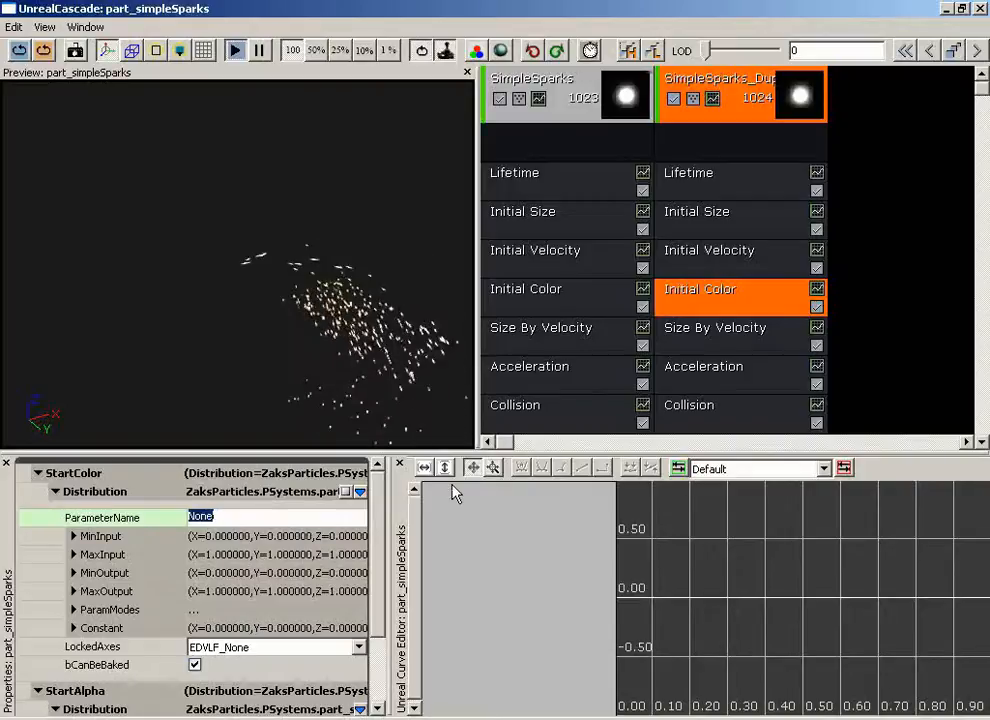
pyautogui.write('Sp')
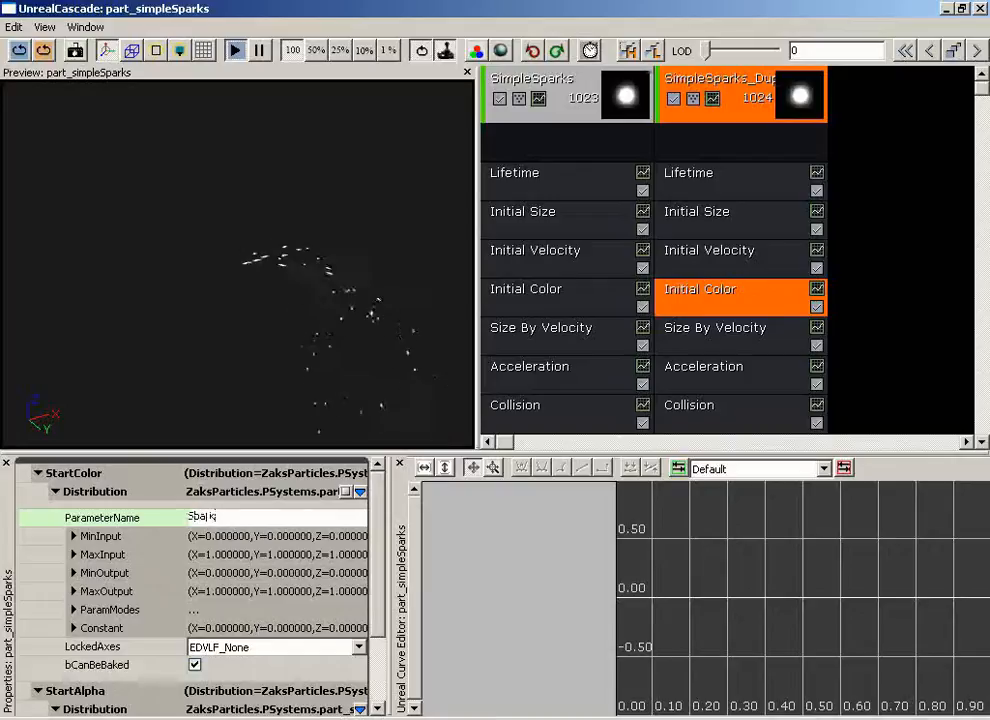
pyautogui.write('arkColor')
pyautogui.press('Return')
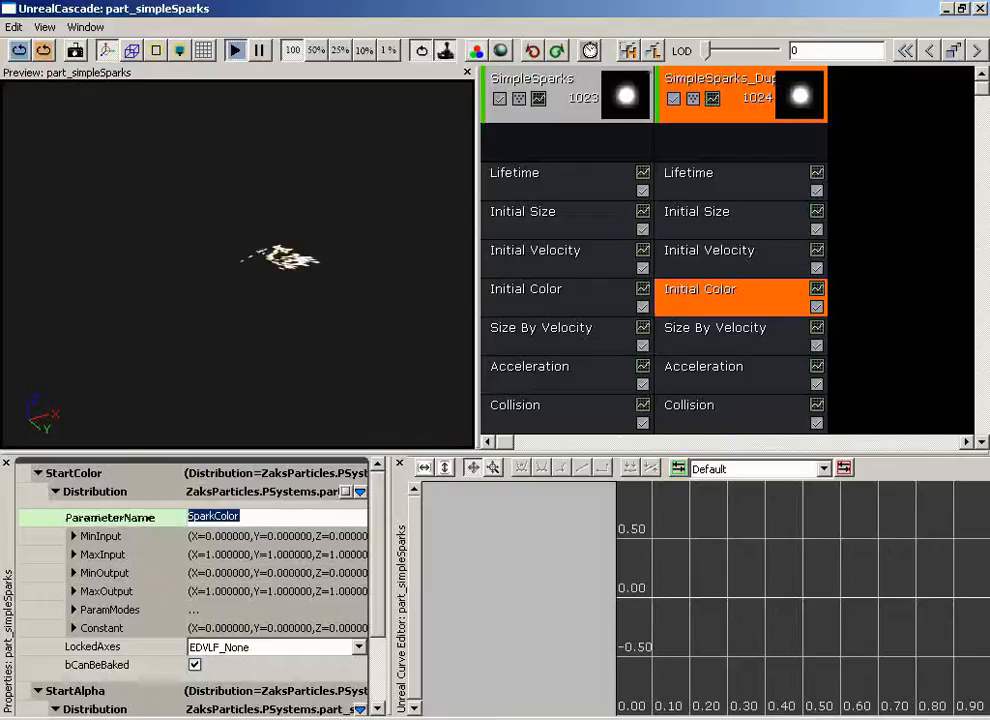
# Set the MinInput Z of the SparkColor parameter to -1 and expand its MaxInput values
pyautogui.doubleClick(101, 538)
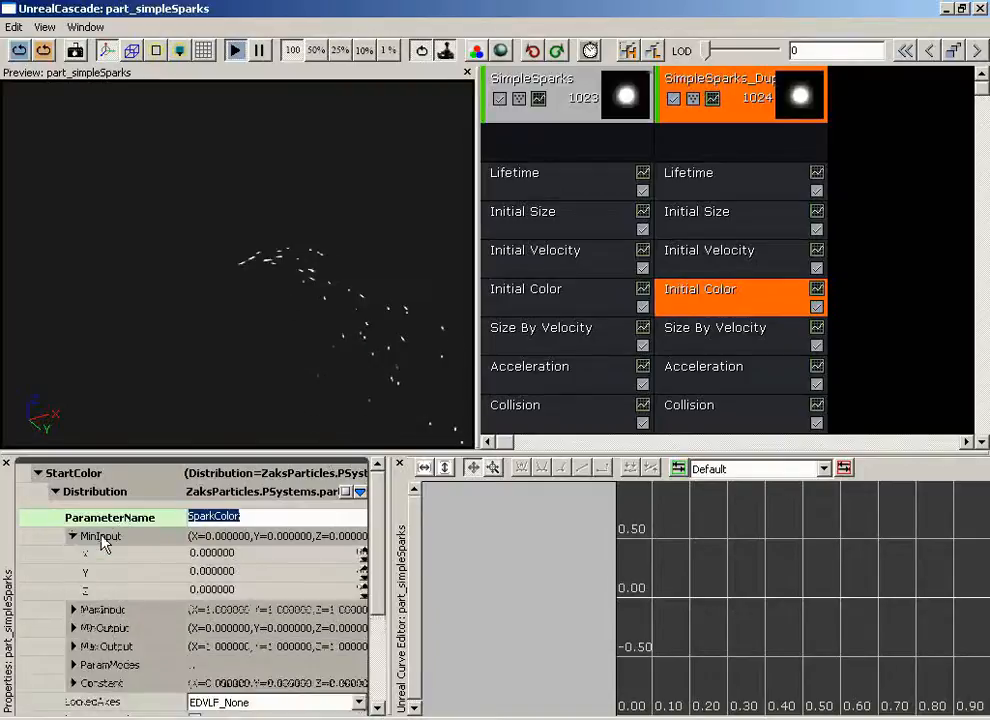
pyautogui.click(240, 590)
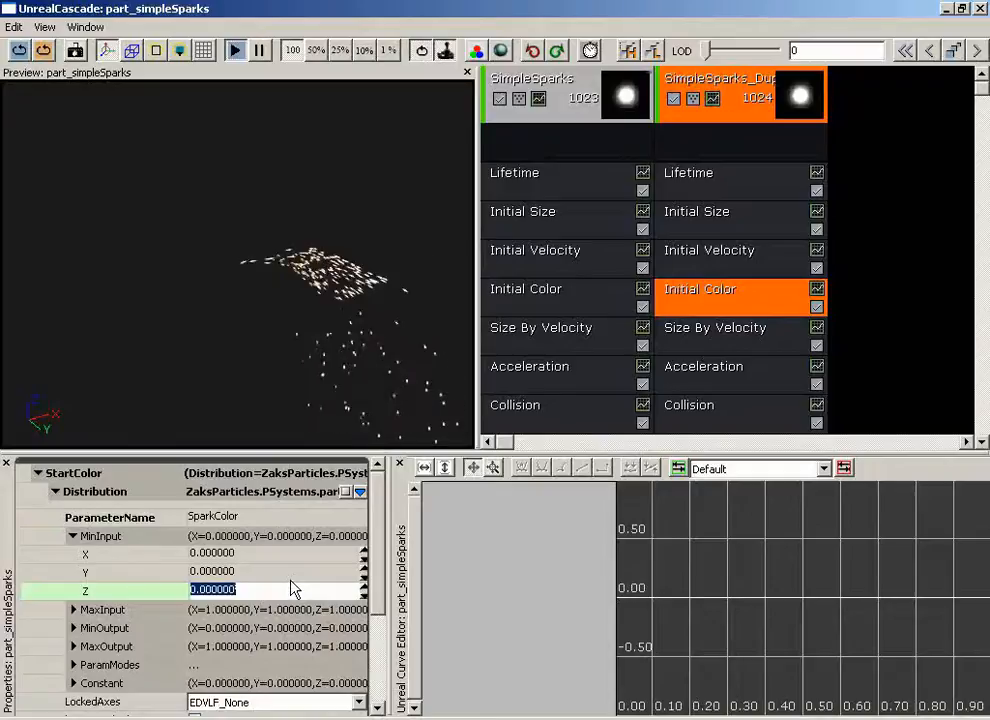
pyautogui.write('-1')
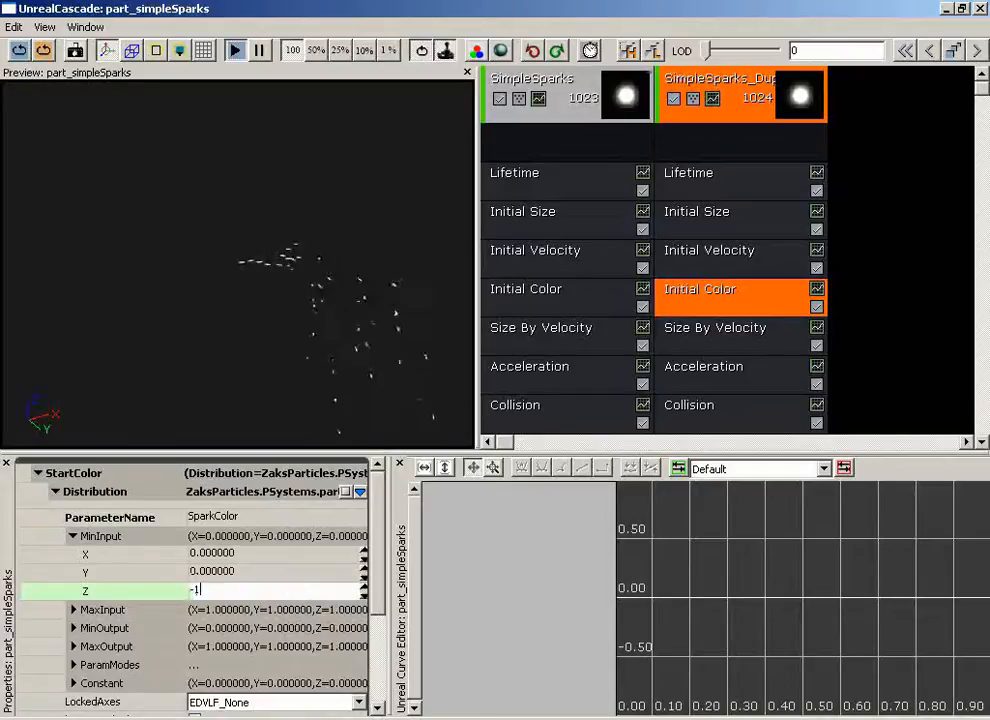
pyautogui.doubleClick(105, 610)
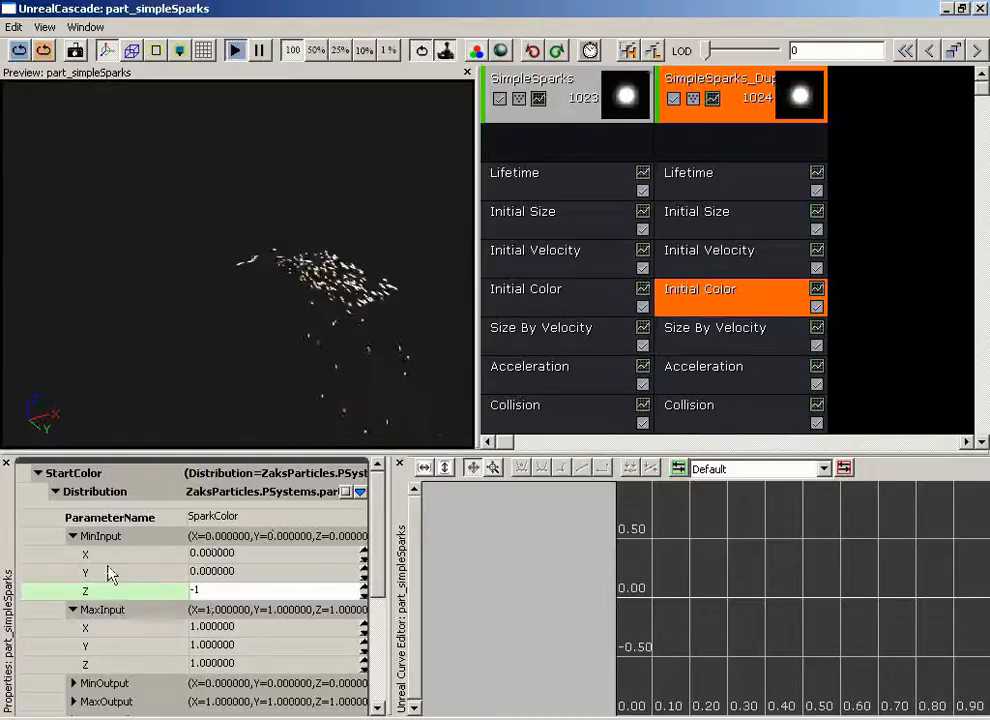
# Set the SparkColor parameter's MinOutput Z to -200 and its MaxOutput Z to 200
pyautogui.scroll(-5, 290, 580)
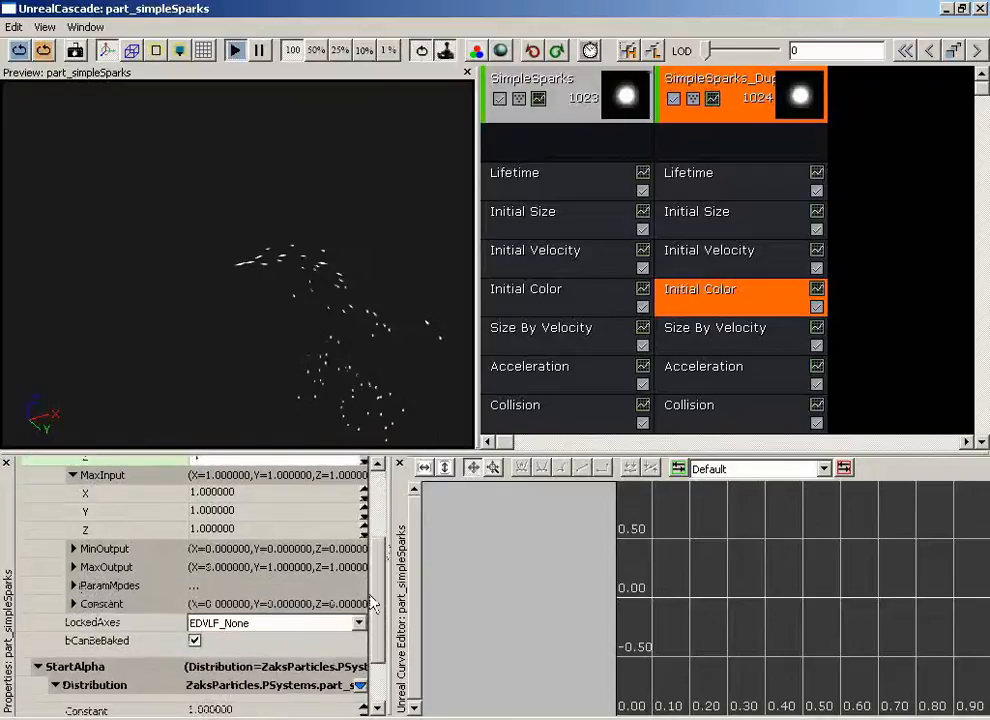
pyautogui.doubleClick(137, 542)
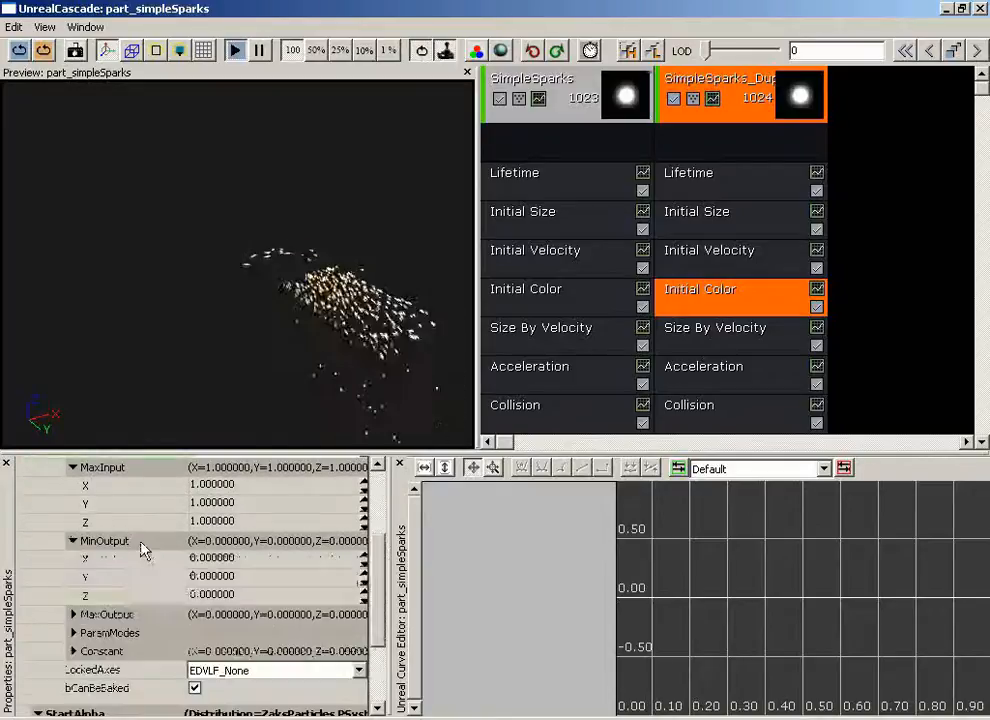
pyautogui.click(229, 595)
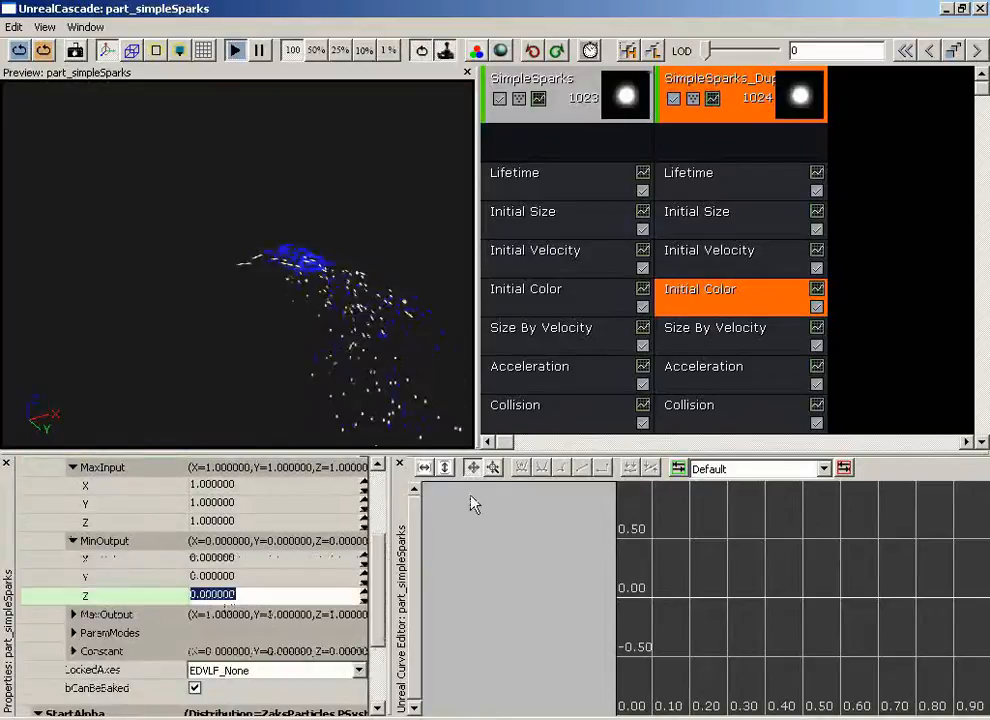
pyautogui.write('-')
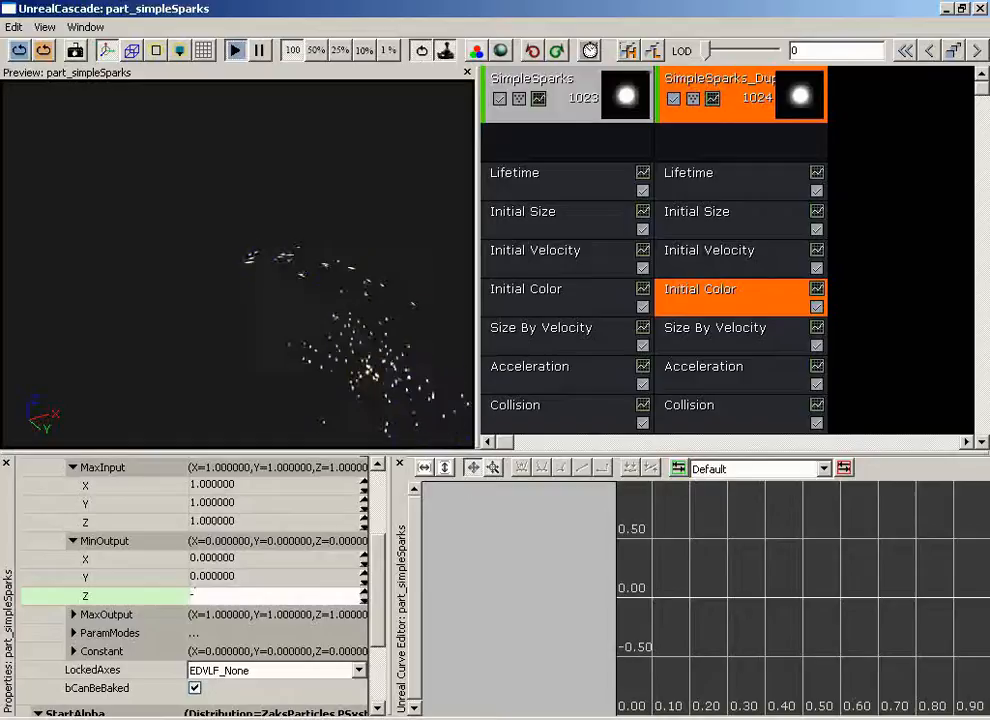
pyautogui.write('200')
pyautogui.press('Return')
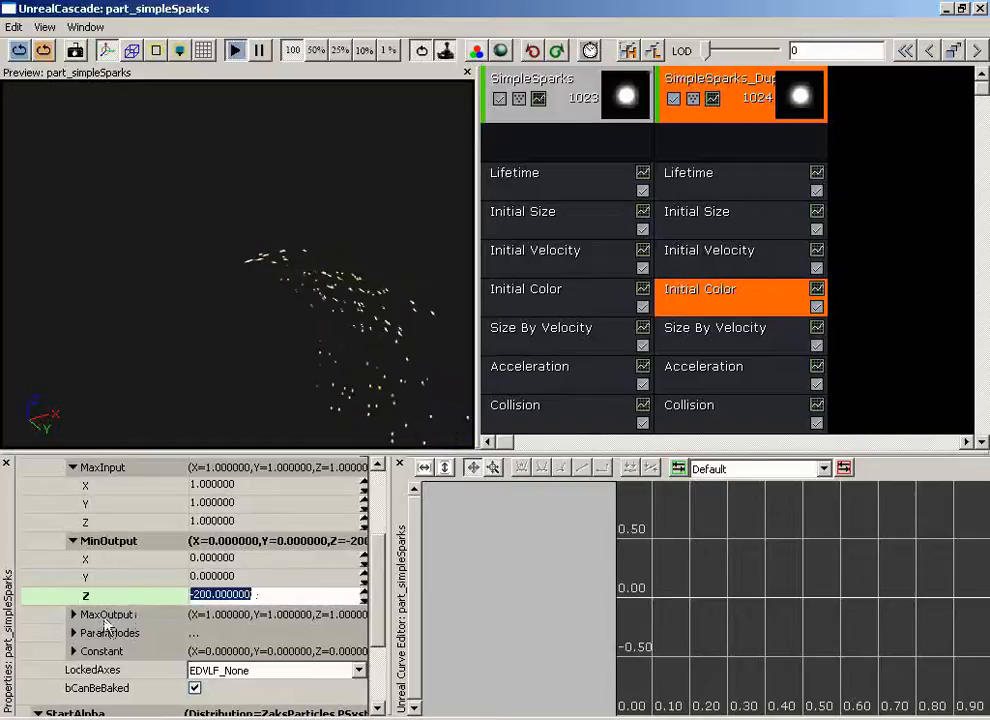
pyautogui.scroll(-2, 331, 590)
pyautogui.click(294, 590)
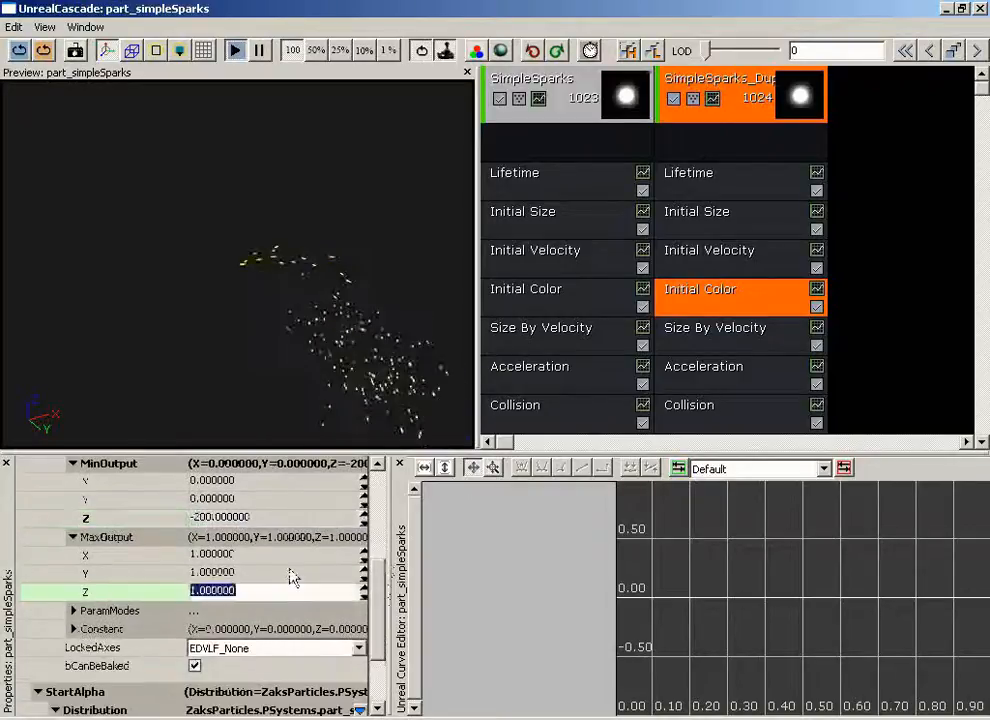
pyautogui.write('200')
pyautogui.press('Return')
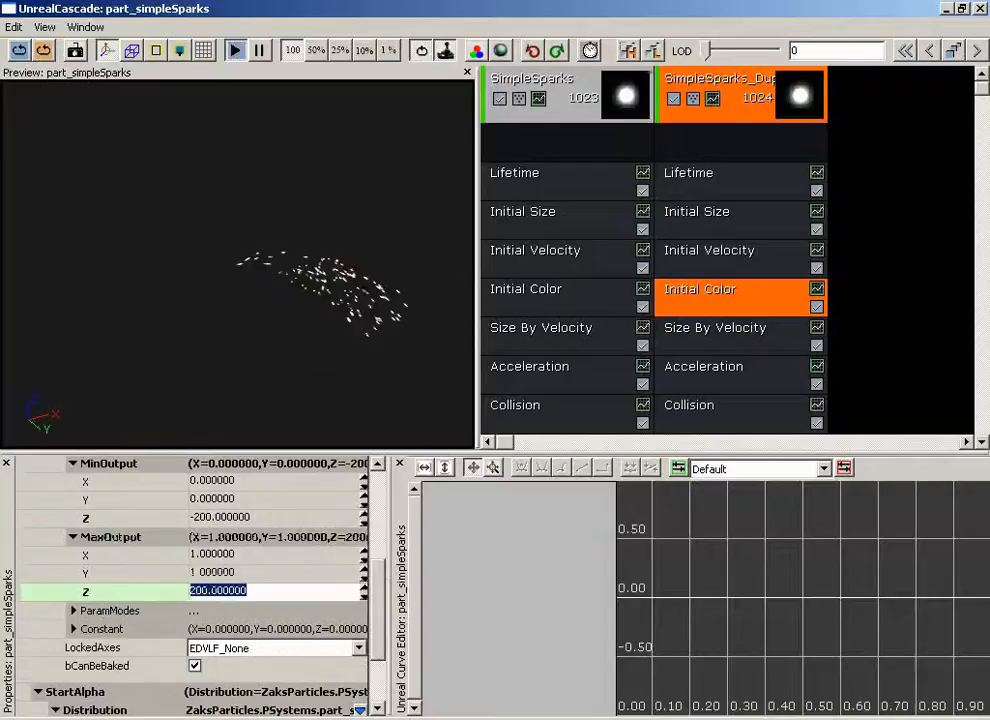
# Review how the SparkColor parameter's minimum and maximum input values map to its output values
pyautogui.scroll(3, 381, 578)
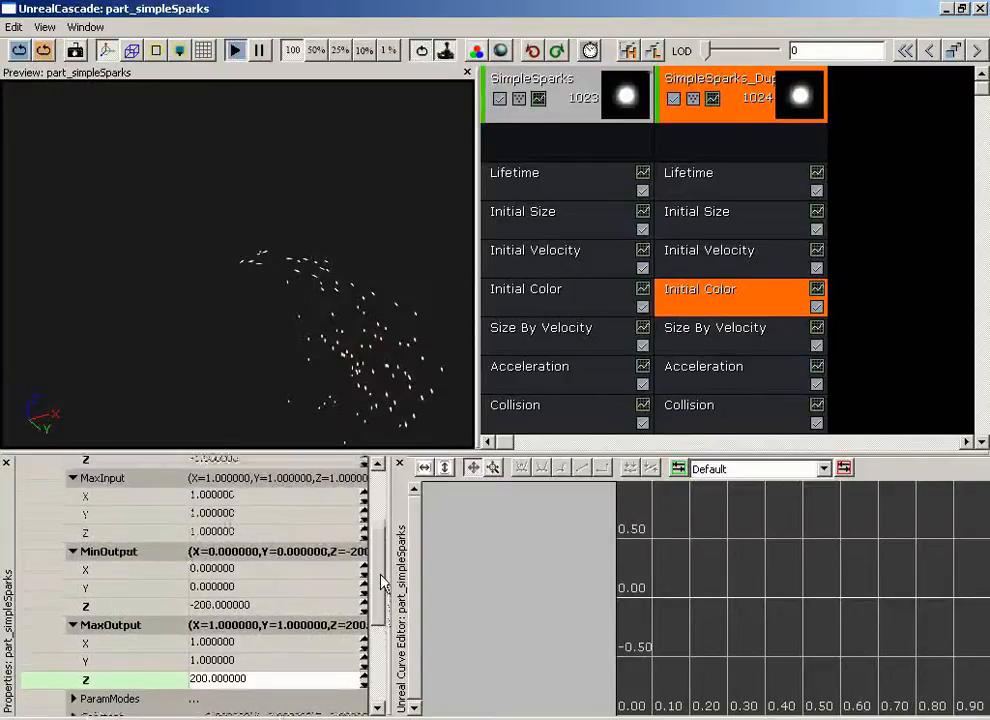
pyautogui.moveTo(379, 571); pyautogui.dragTo(379, 570)
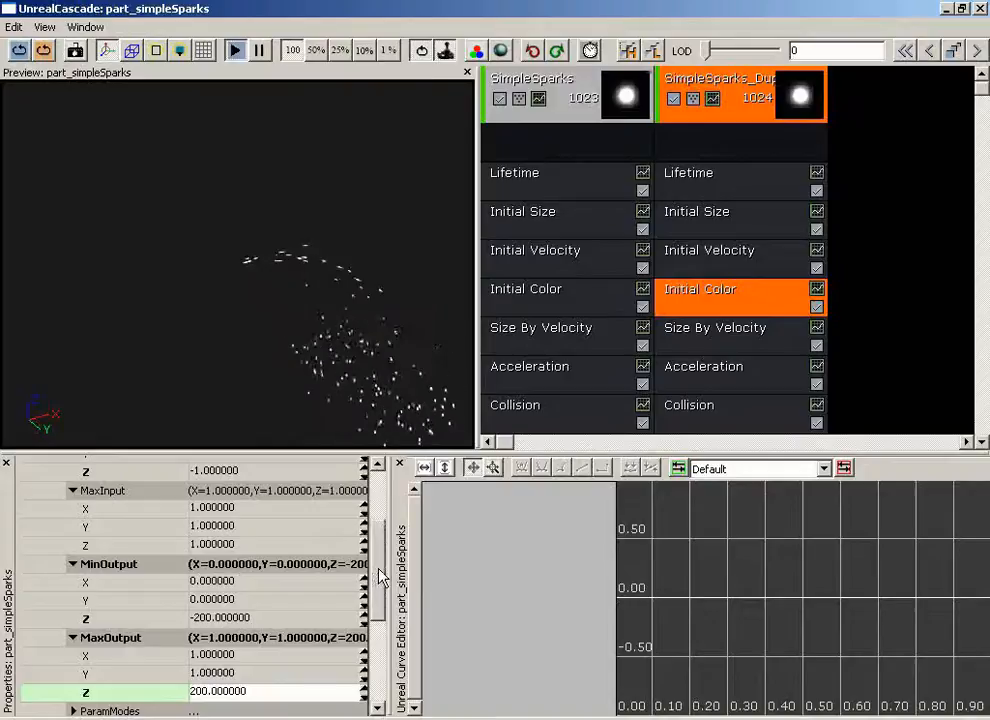
pyautogui.scroll(2, 372, 590)
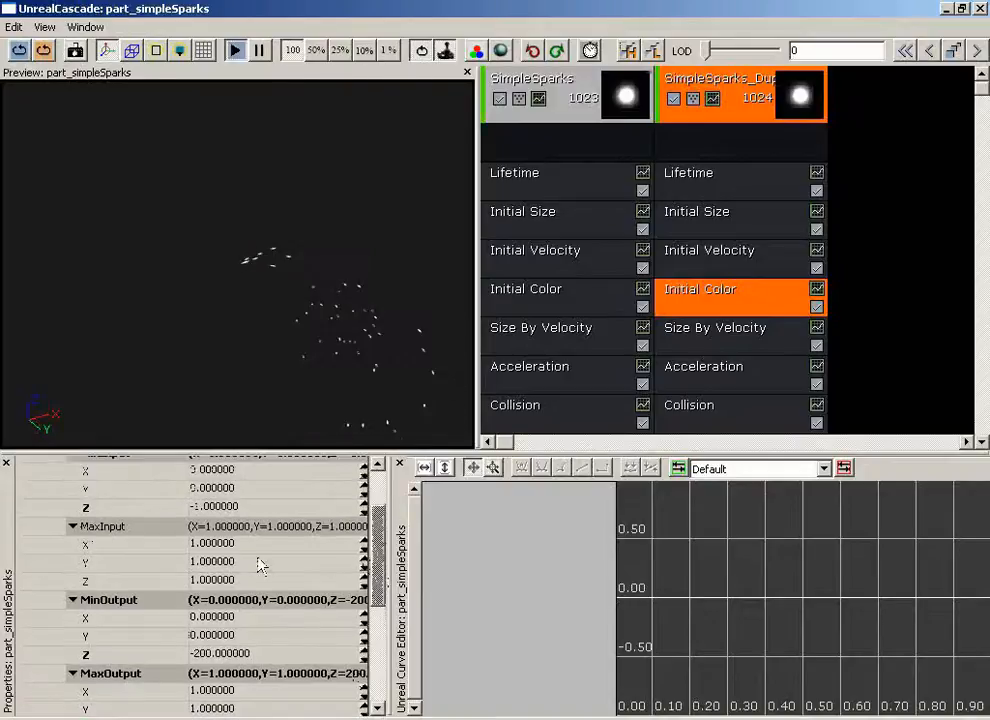
pyautogui.click(253, 655)
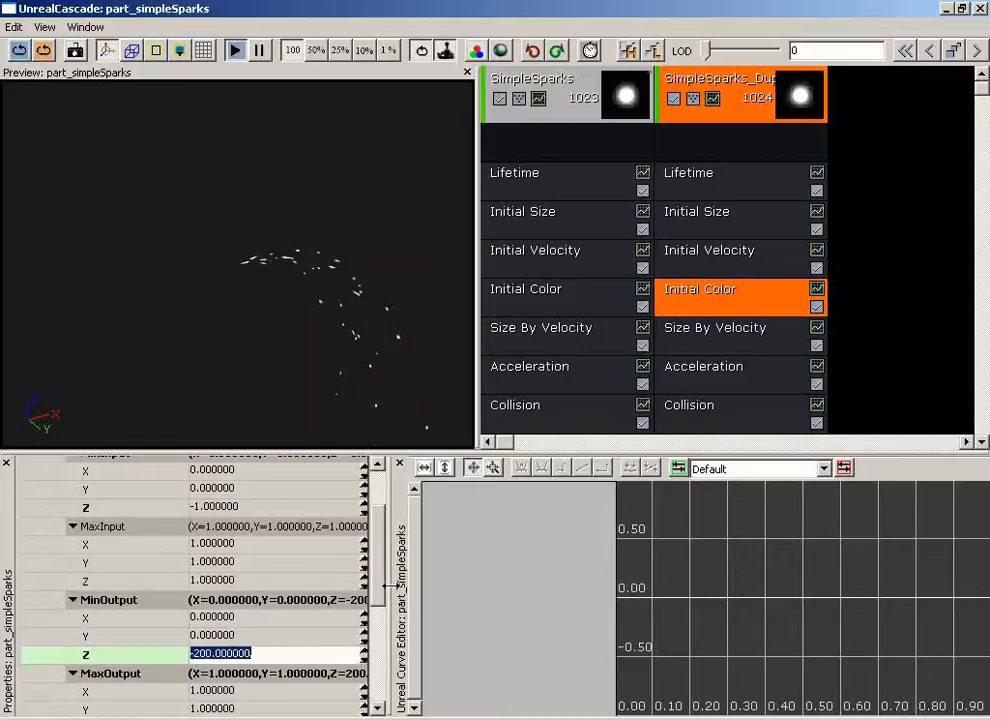
pyautogui.press('Return')
pyautogui.scroll(3, 373, 578)
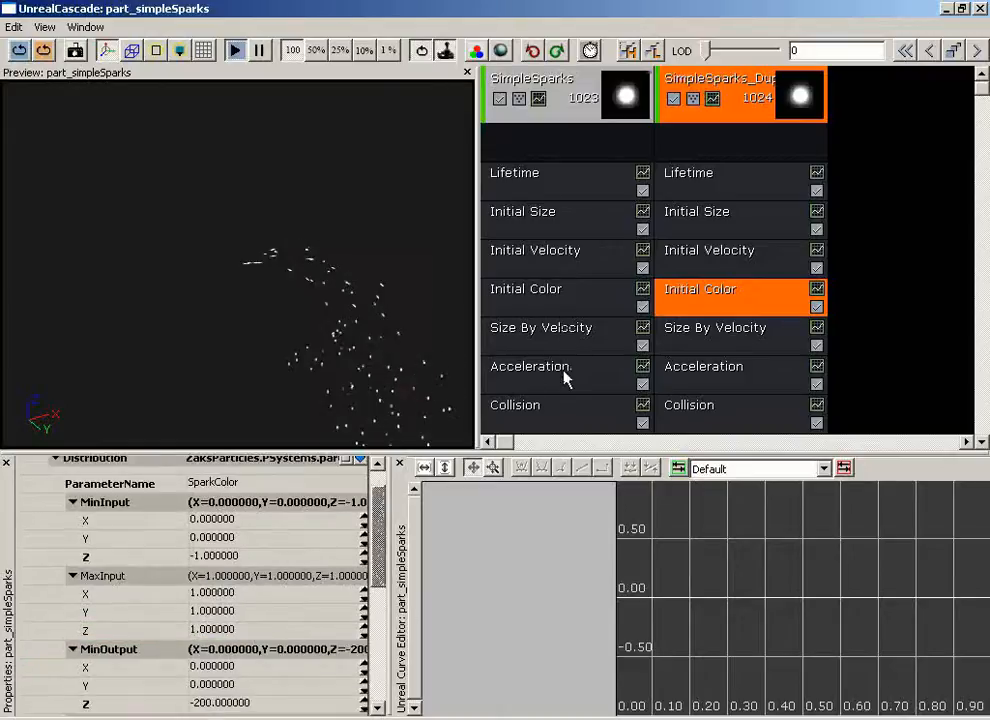
pyautogui.scroll(2, 371, 515)
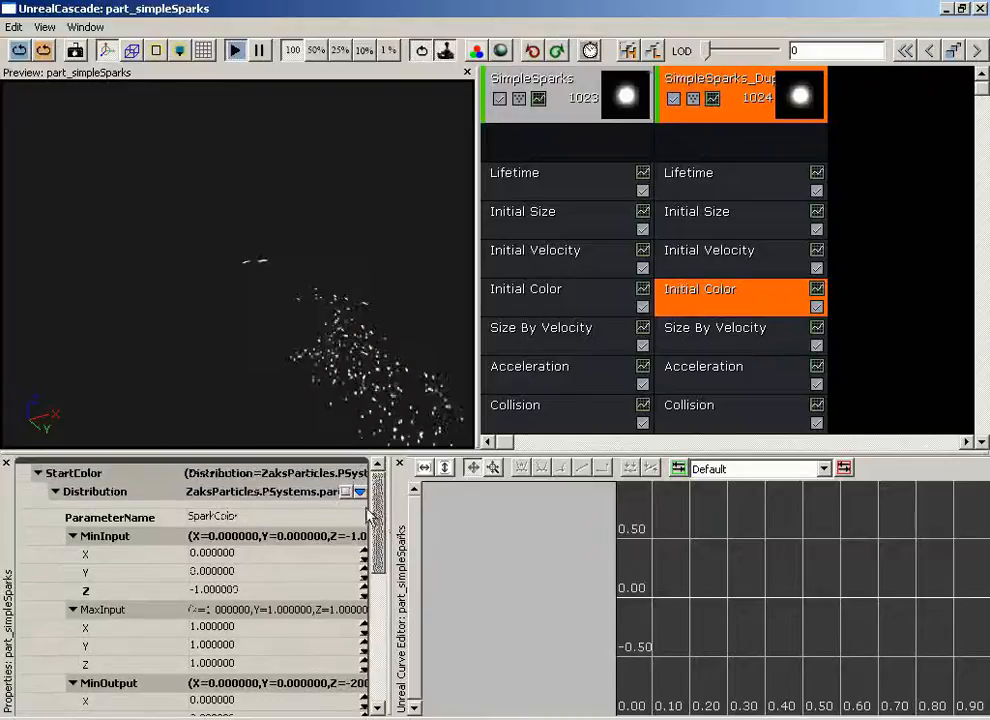
pyautogui.click(242, 590)
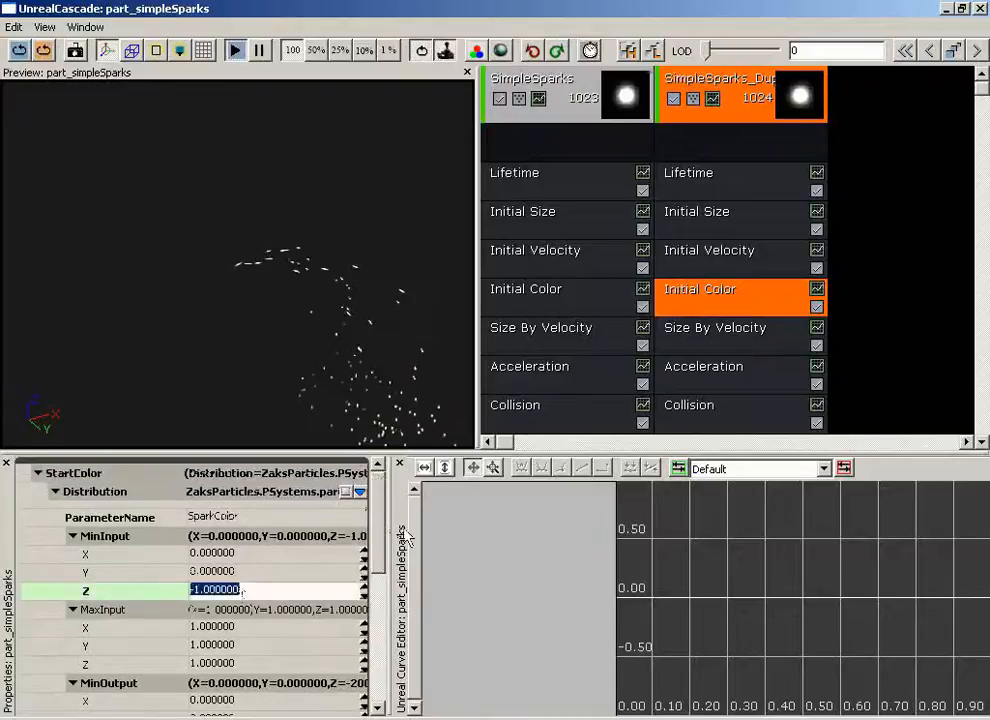
# Set the SparkColor parameter's MinInput Z to 0, and reset StartColor by reassigning DistributionVectorParticleParameter as its distribution
pyautogui.write('0')
pyautogui.press('Return')
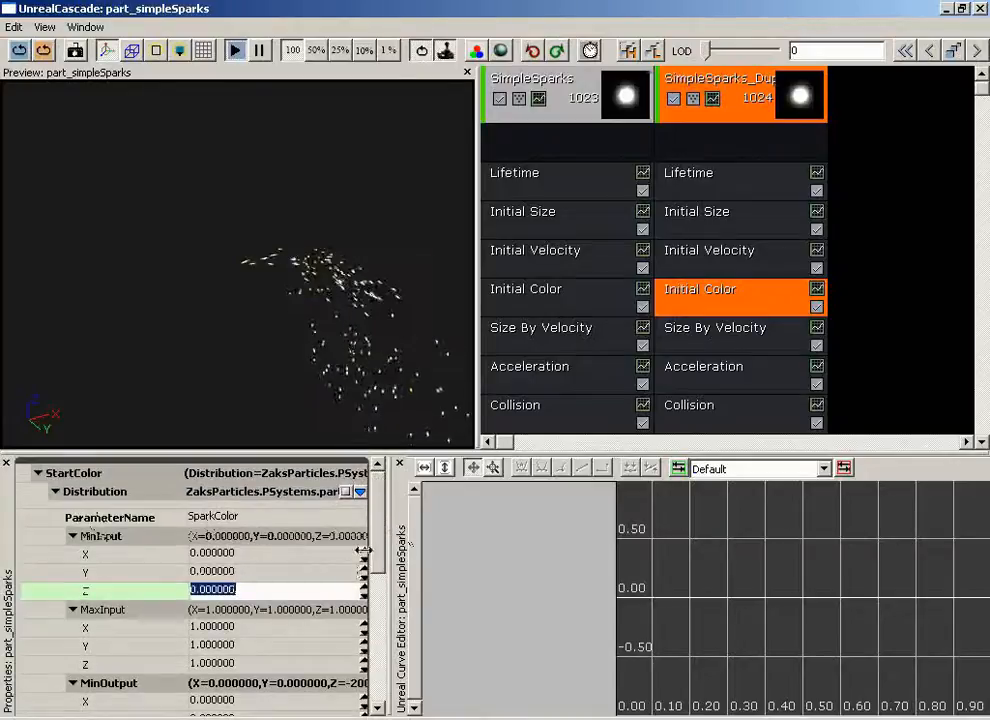
pyautogui.scroll(-1, 363, 551)
pyautogui.scroll(1, 363, 540)
pyautogui.click(360, 492)
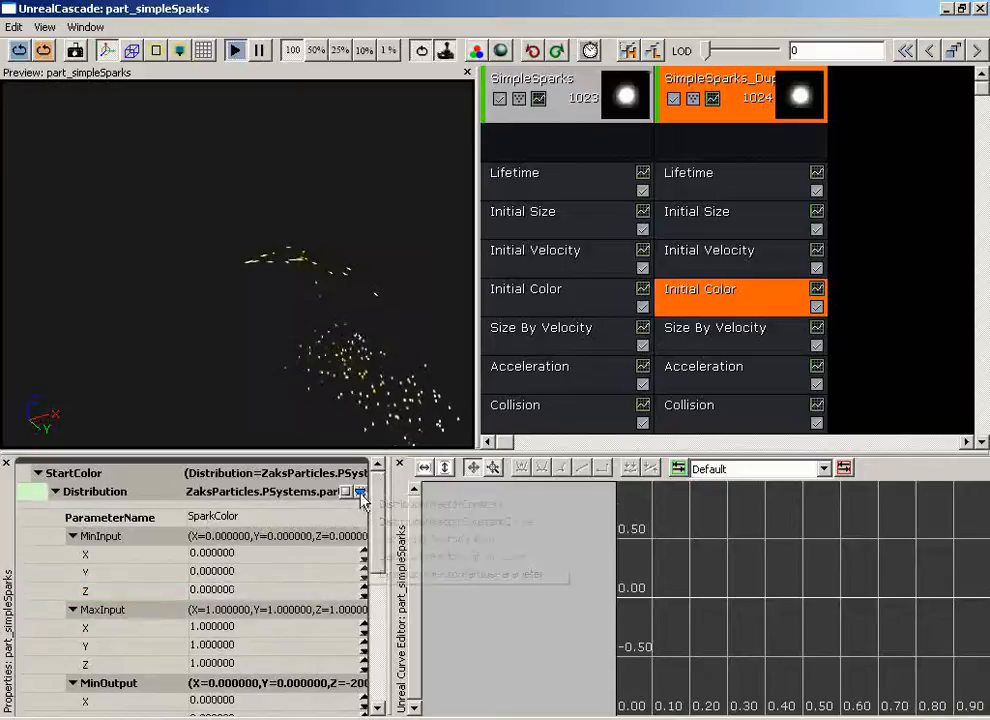
pyautogui.click(388, 575)
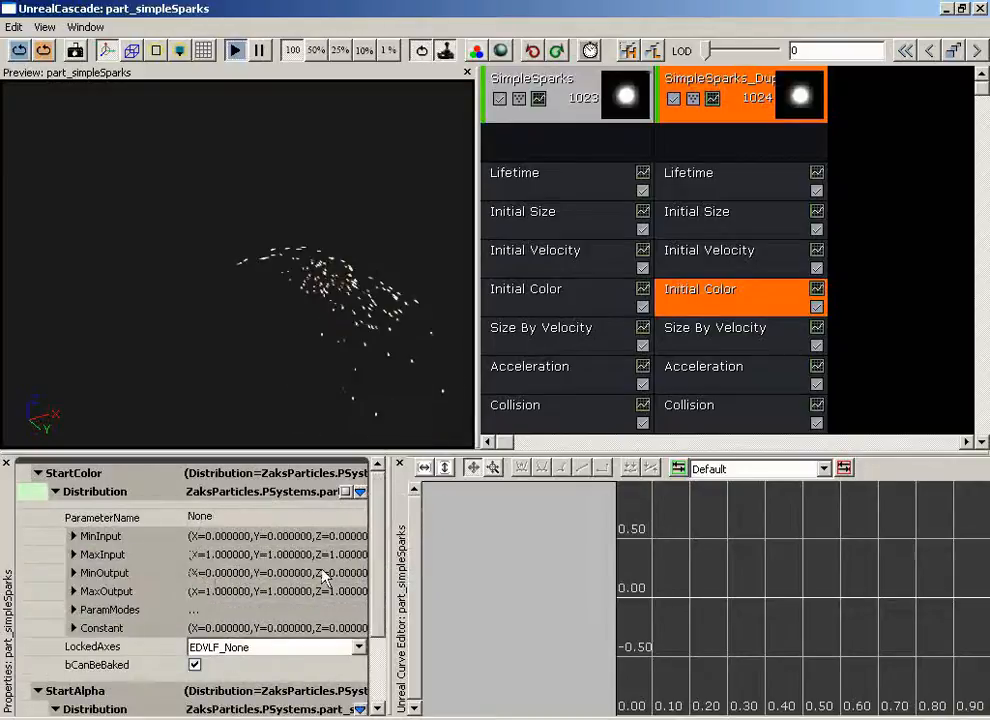
# Name the StartColor distribution's parameter SparkColor
pyautogui.click(205, 516)
pyautogui.write('E')
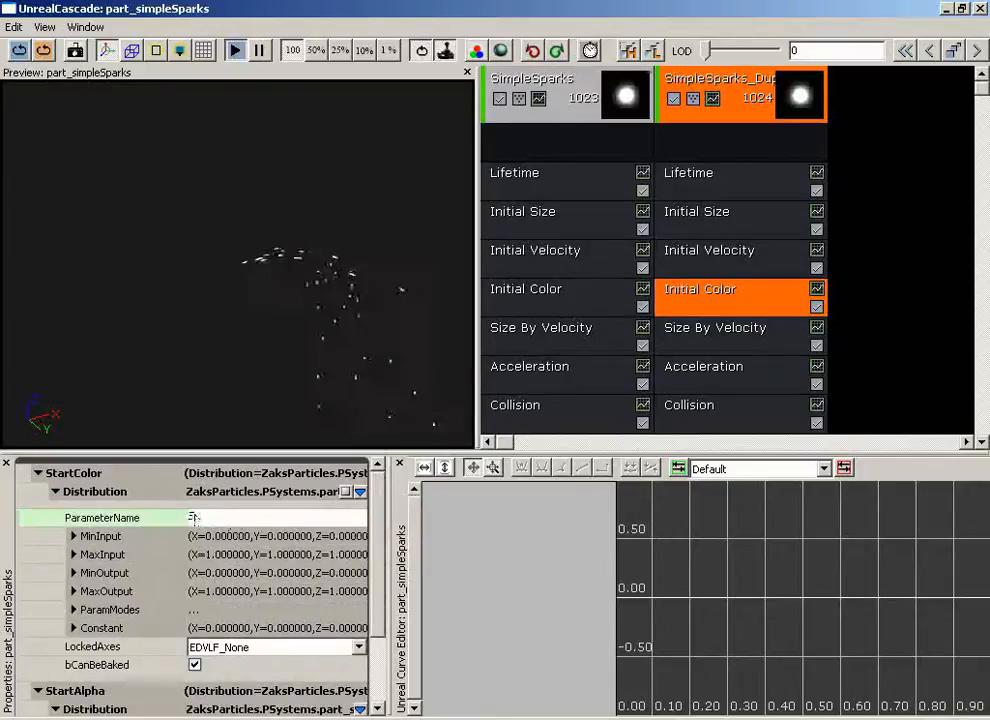
pyautogui.write('parkColor')
pyautogui.press('Return')
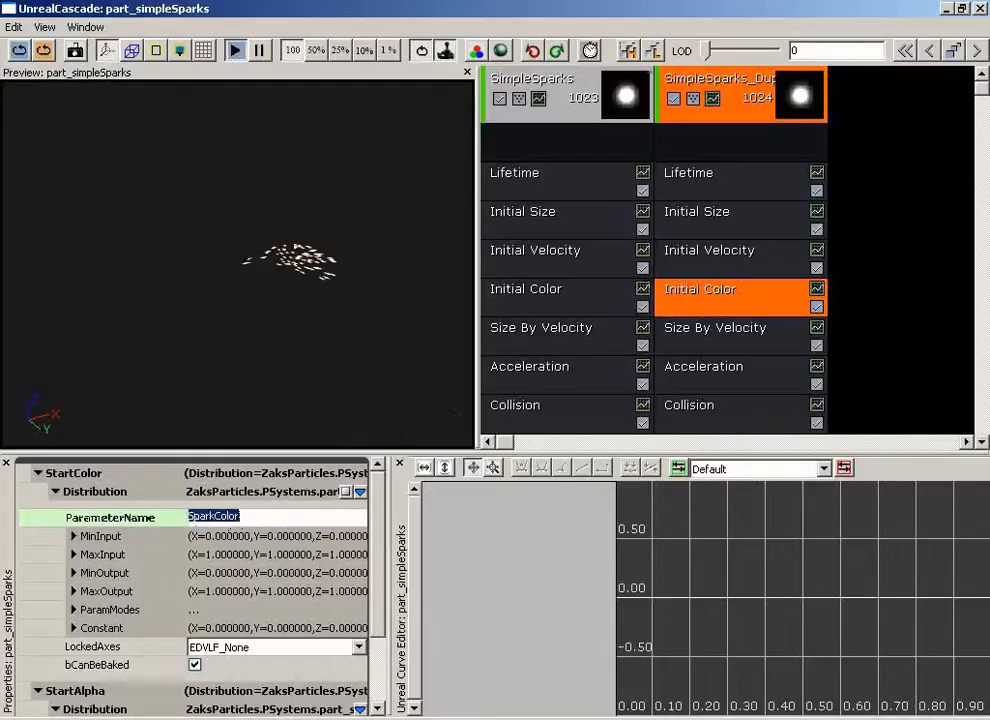
# Set the SparkColor parameter's Constant default color to X 0.2, Y 0.4 and Z 1
pyautogui.click(73, 628)
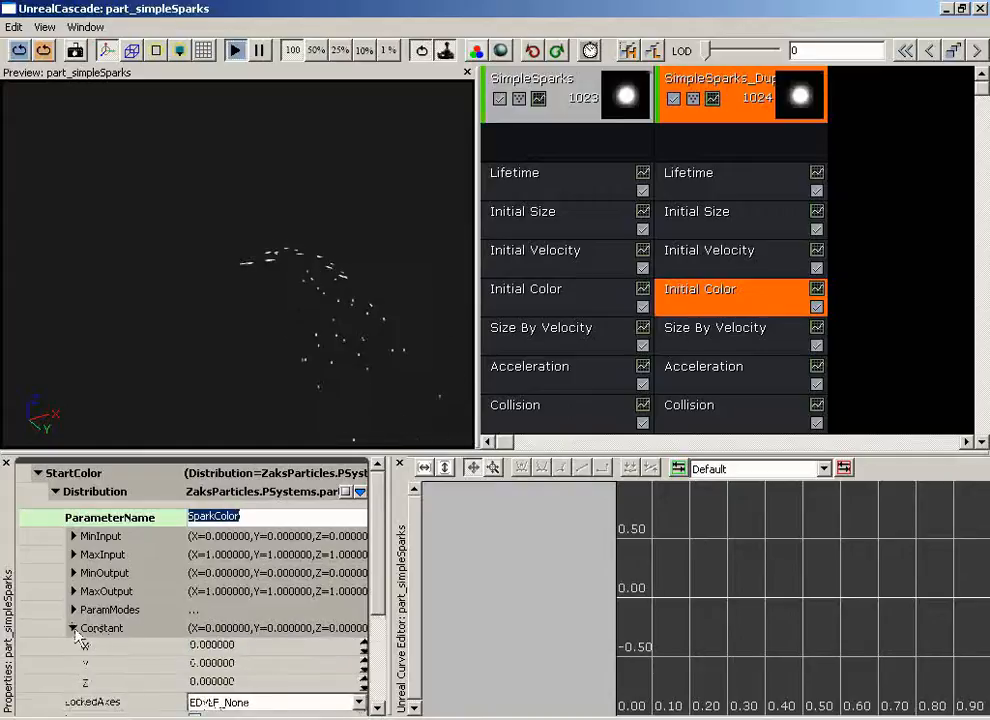
pyautogui.click(244, 647)
pyautogui.write('.2')
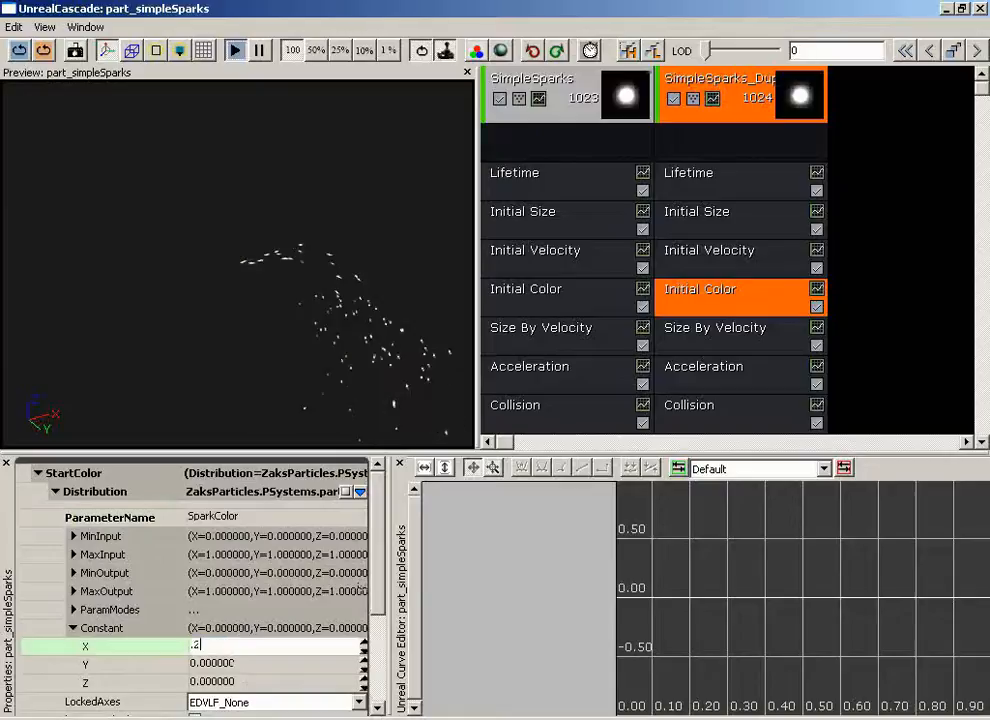
pyautogui.press('Tab')
pyautogui.write('.4')
pyautogui.press('Return')
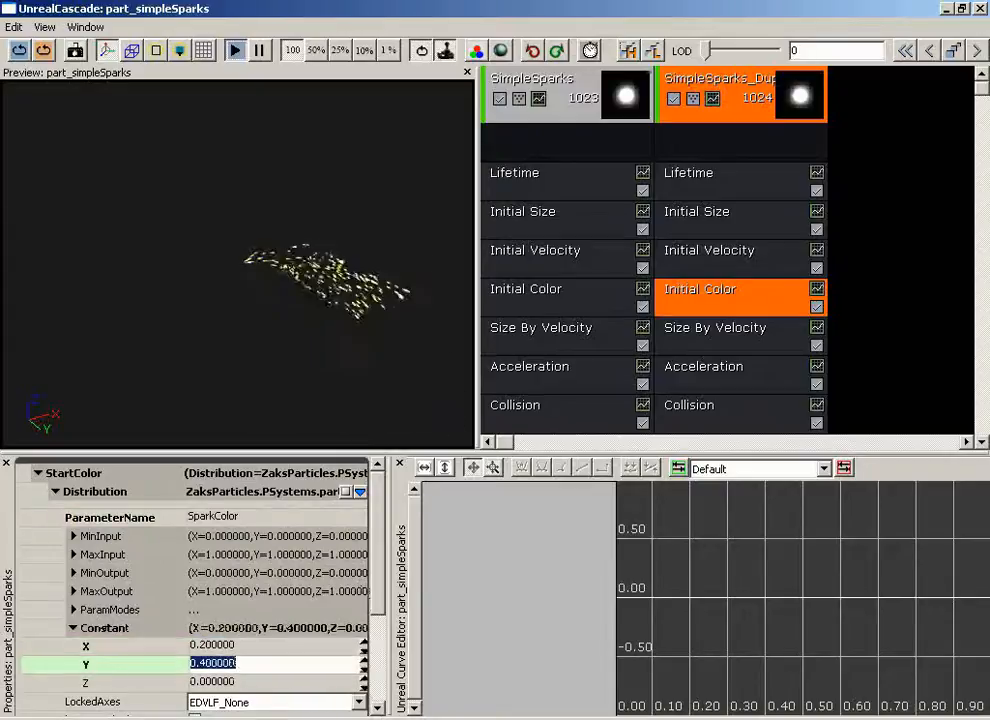
pyautogui.press('Tab')
pyautogui.write('1')
pyautogui.press('Return')
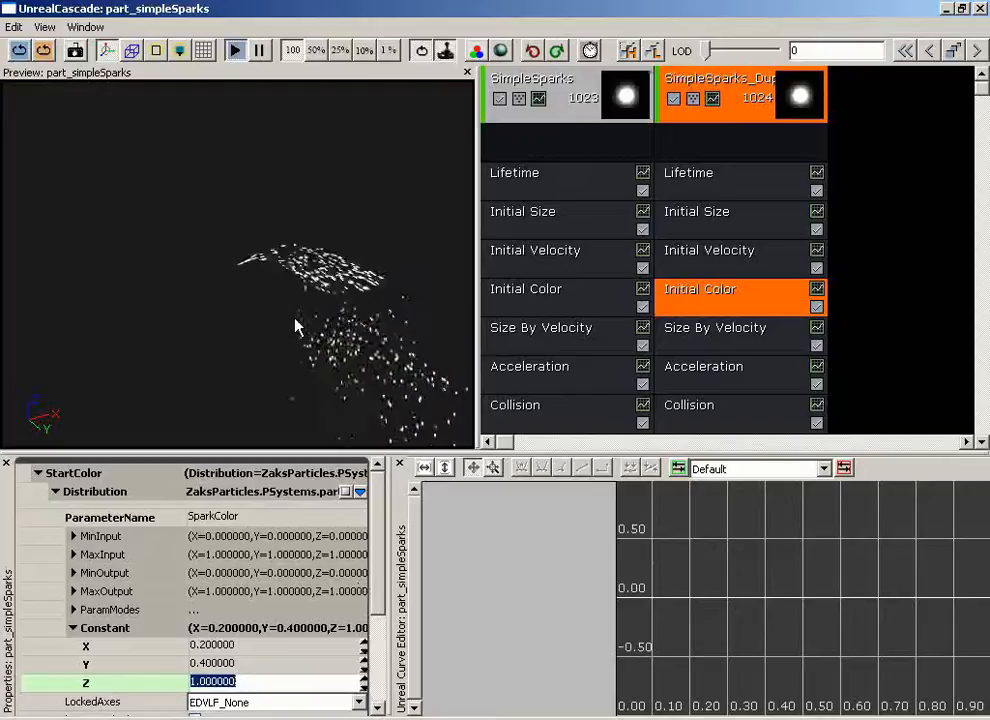
# Close Cascade and the Generic Browser to view the sparks in the level viewport
pyautogui.click(978, 9)
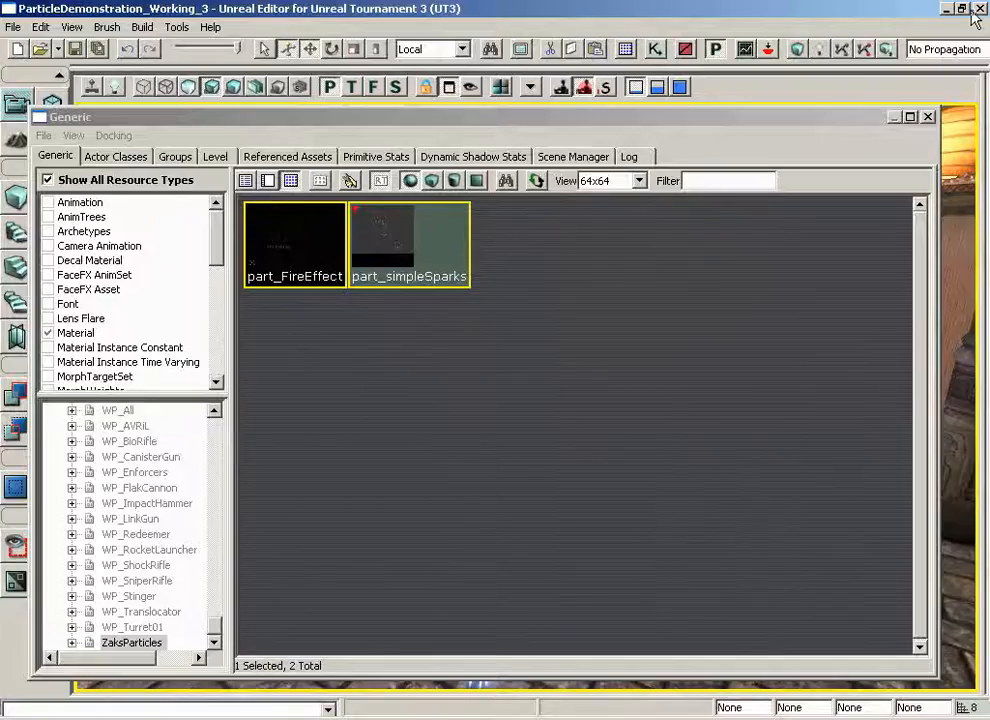
pyautogui.click(929, 118)
pyautogui.moveTo(600, 403); pyautogui.dragTo(578, 460)
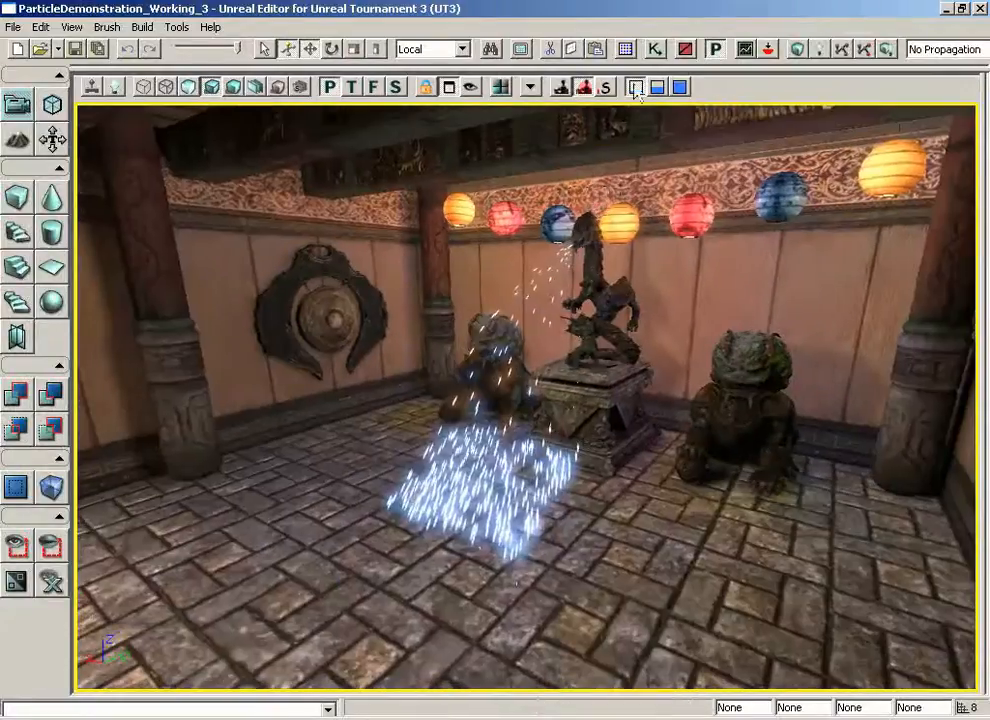
# In Kismet, group the Level Startup event, Matinee and their linked variables into a new sequence named FireFlicker, then clear the workspace view
pyautogui.click(655, 49)
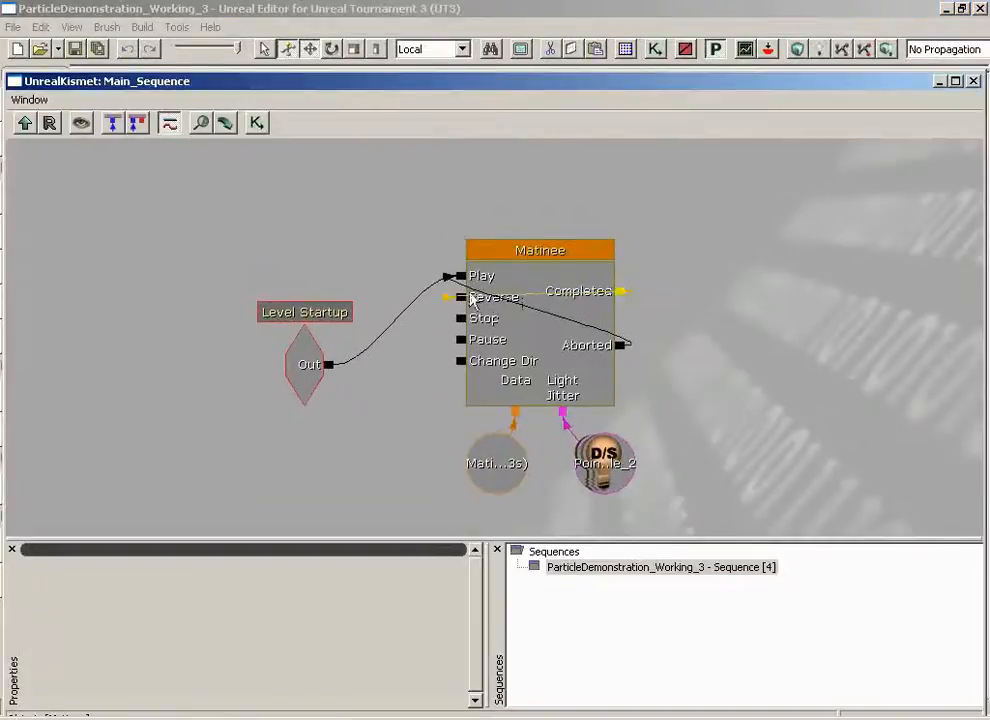
pyautogui.keyDown('ctrl'); pyautogui.keyDown('alt'); pyautogui.moveTo(214, 206); pyautogui.dragTo(728, 520); pyautogui.keyUp('alt'); pyautogui.keyUp('ctrl')
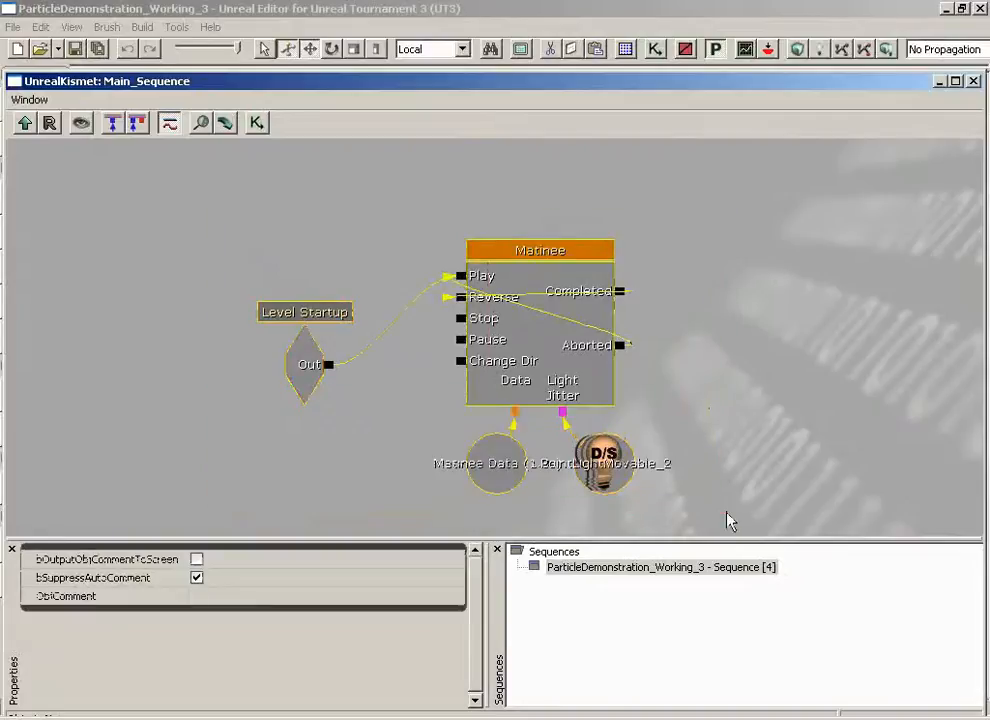
pyautogui.rightClick(673, 308)
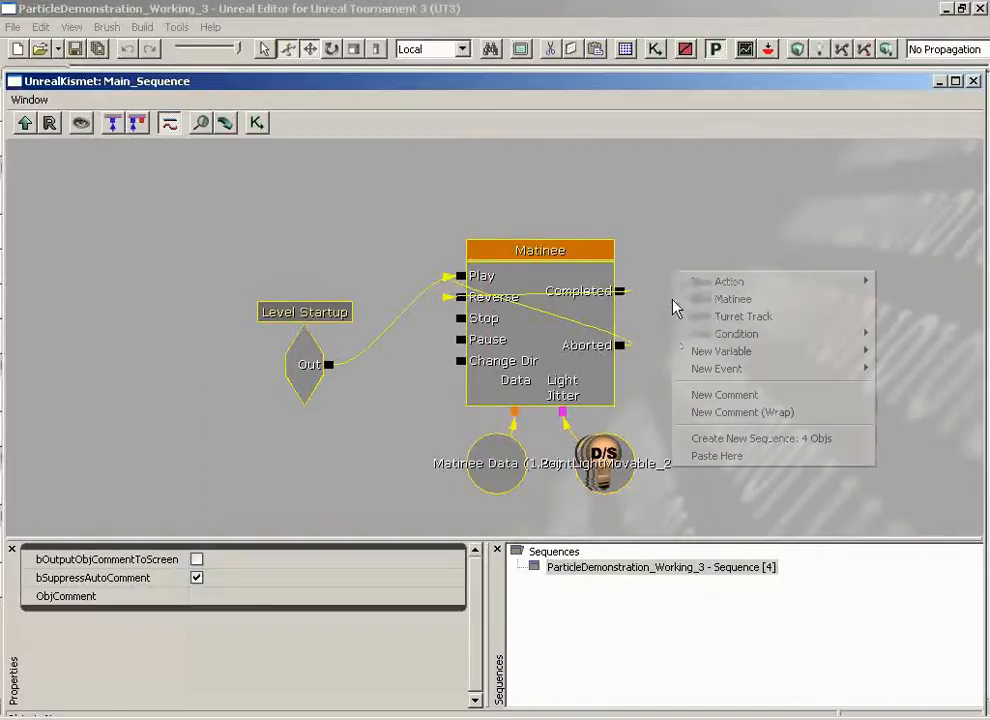
pyautogui.click(712, 440)
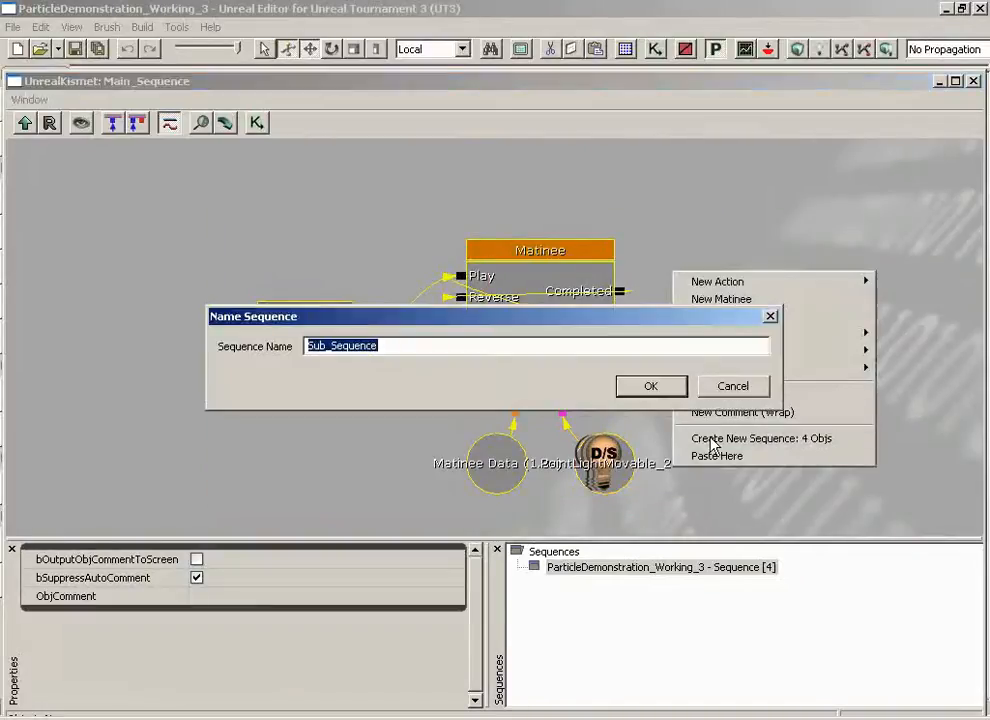
pyautogui.write('FireFlicker')
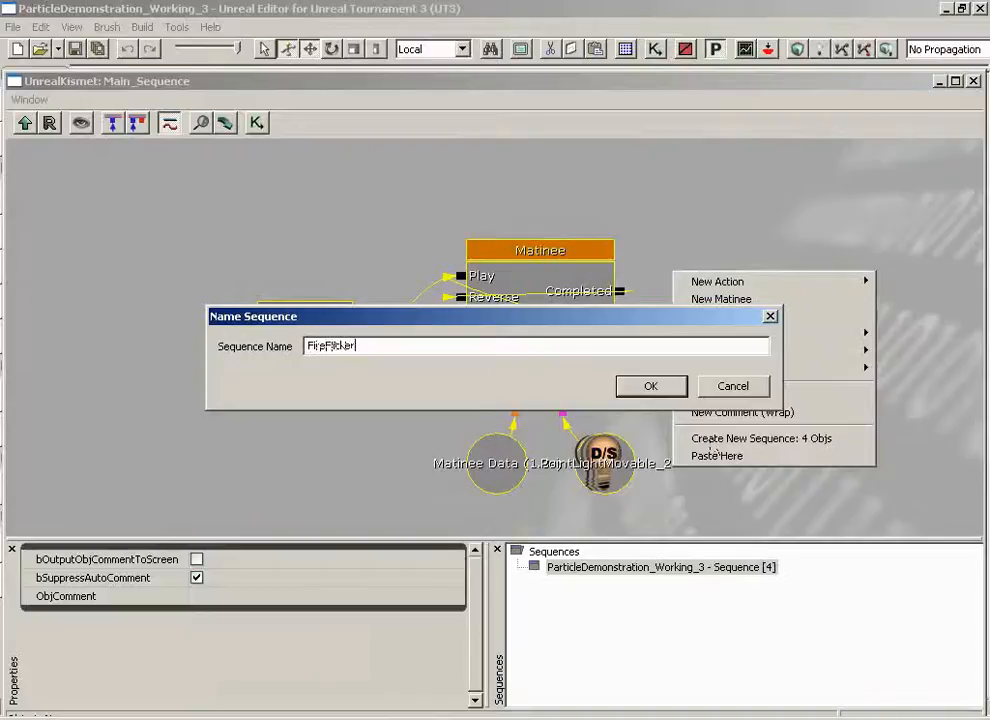
pyautogui.press('Return')
pyautogui.moveTo(705, 388); pyautogui.dragTo(652, 528)
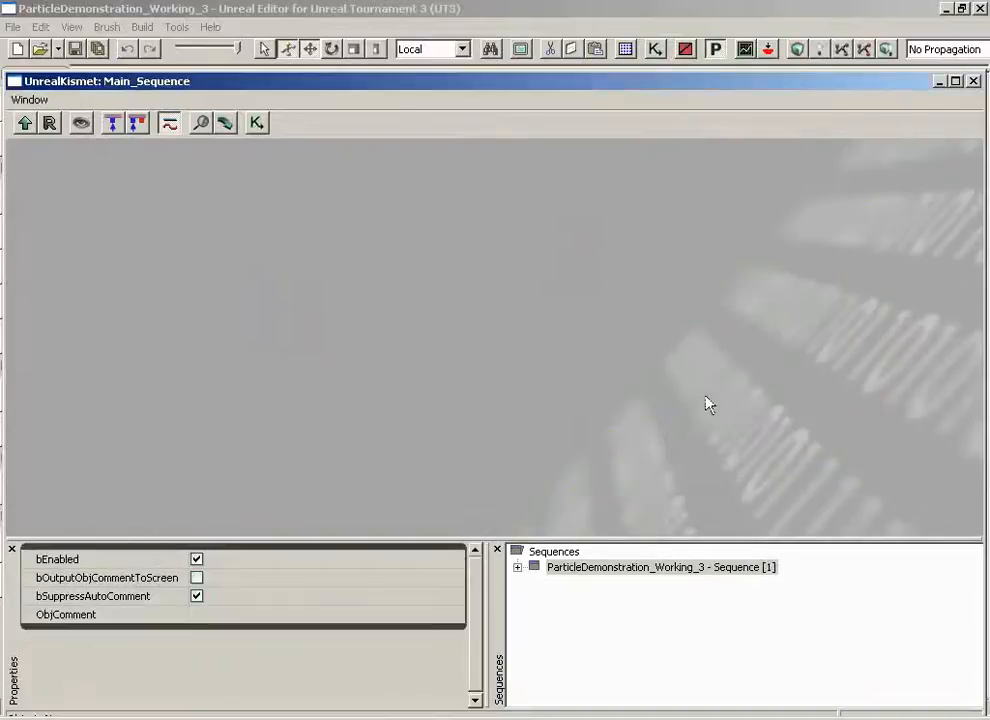
# Add a Set Particle Param action to the main Kismet sequence
pyautogui.rightClick(320, 280)
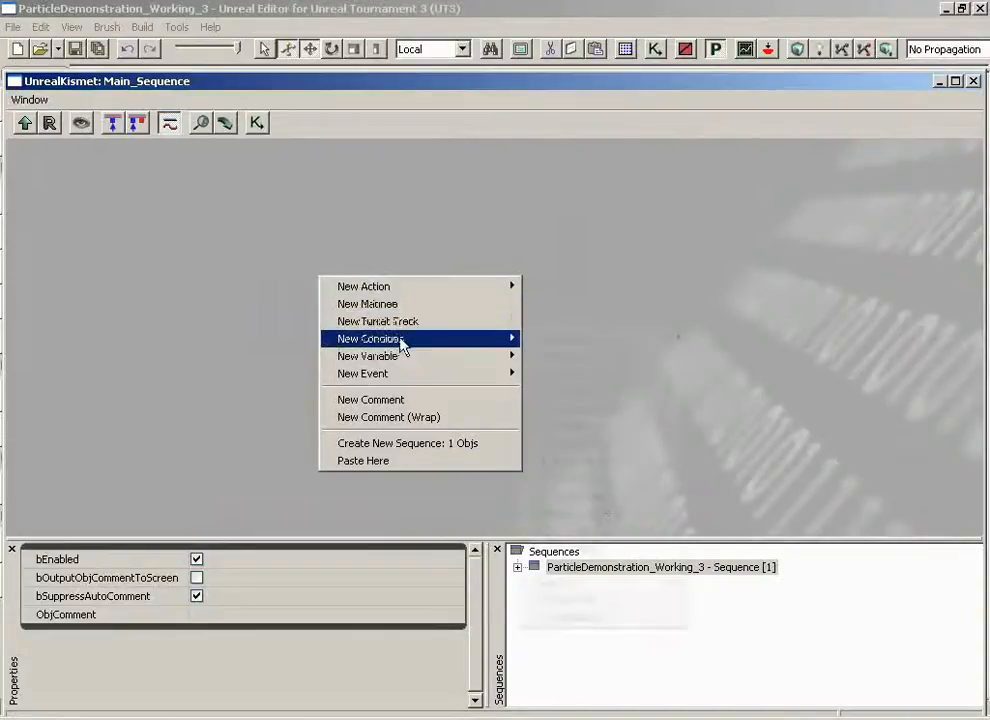
pyautogui.moveTo(404, 290)
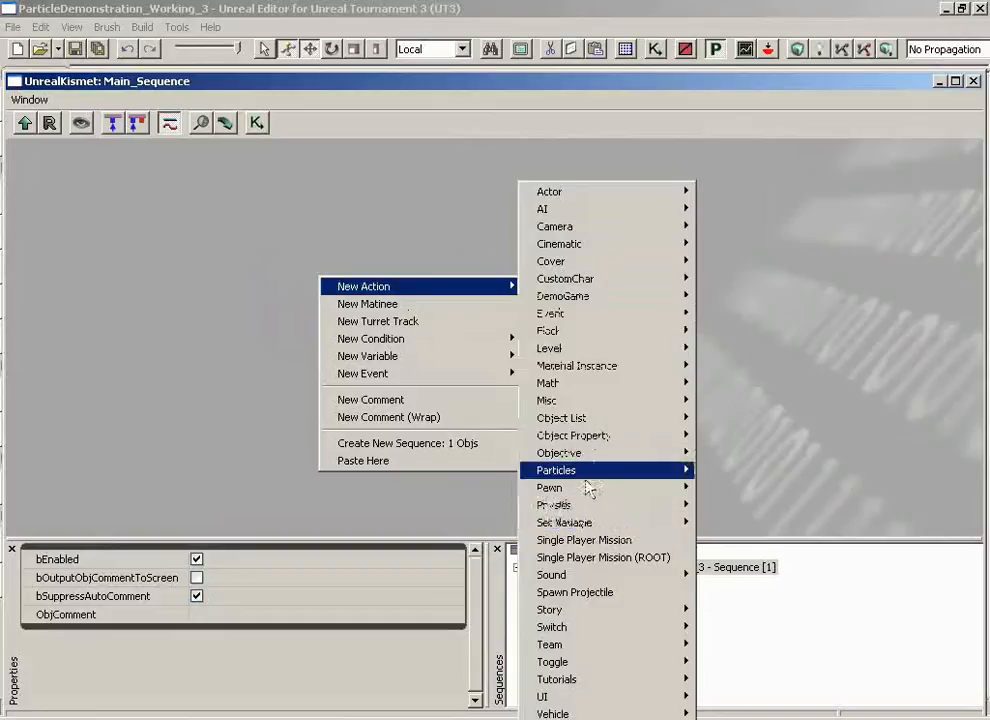
pyautogui.moveTo(596, 477)
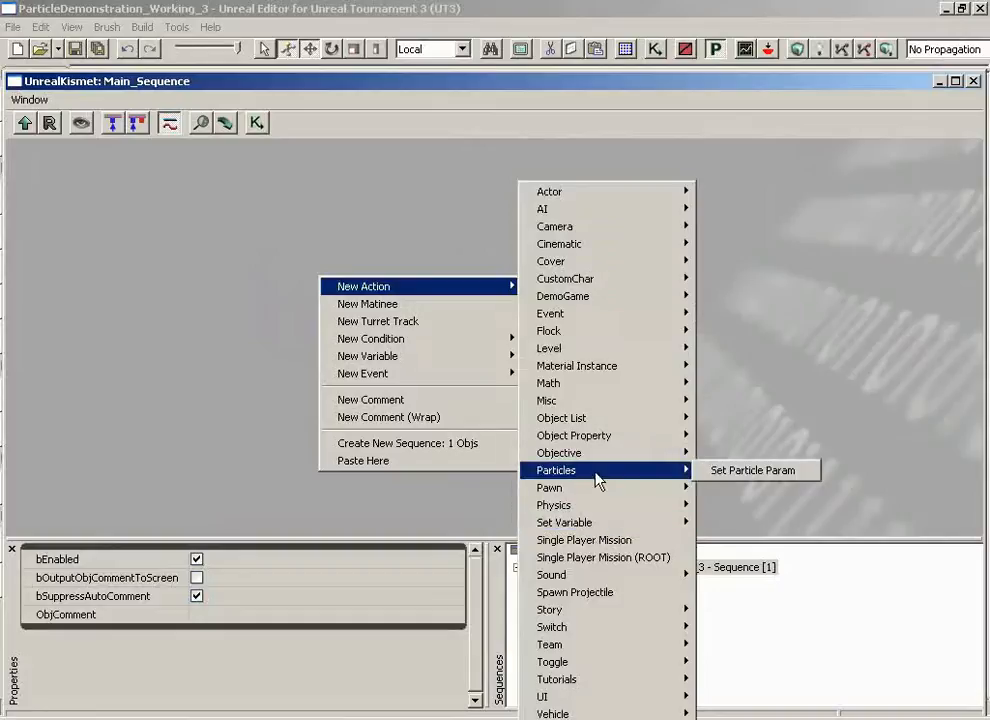
pyautogui.click(810, 473)
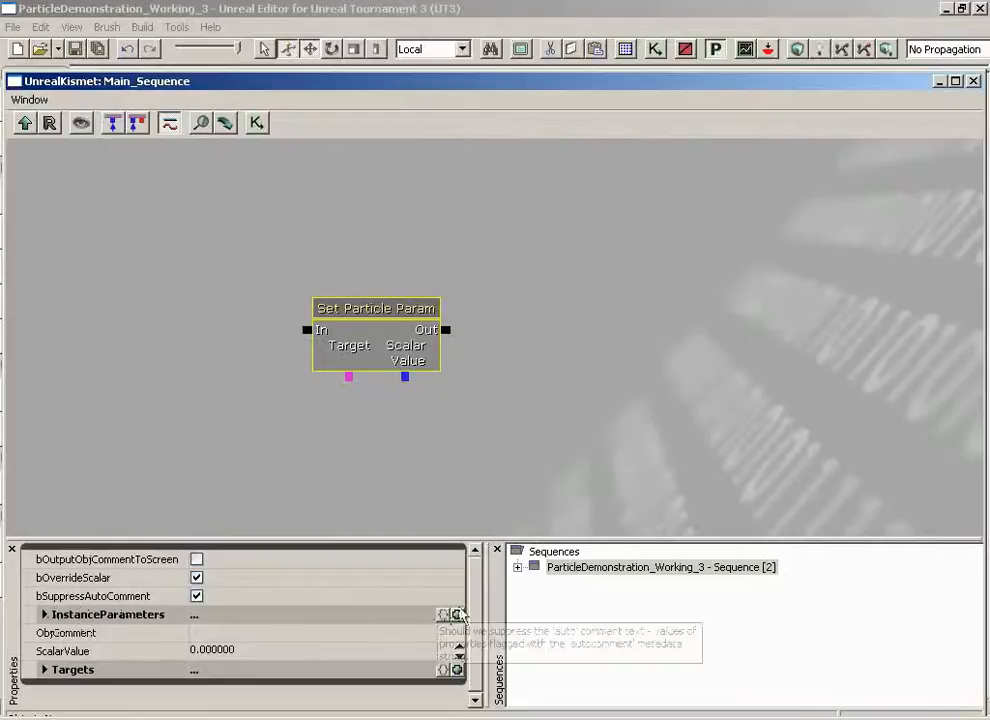
# Add an instance parameter named SparkColor to the Set Particle Param action and set its ParamType to PSPT_Vector
pyautogui.click(457, 615)
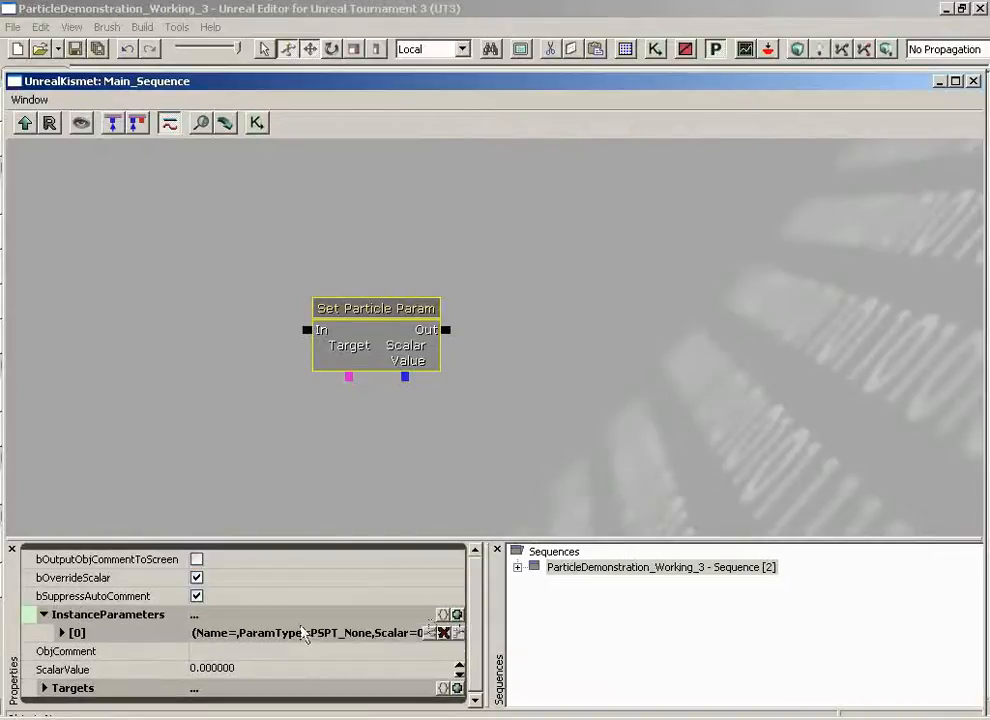
pyautogui.click(64, 633)
pyautogui.click(215, 651)
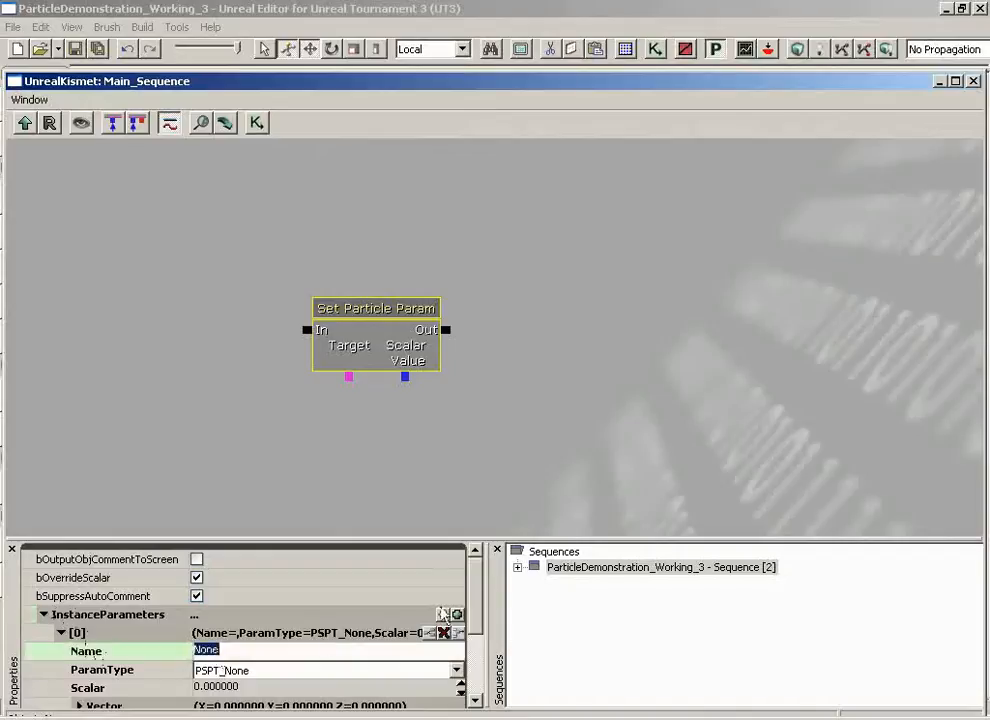
pyautogui.write('SparkColor')
pyautogui.press('Return')
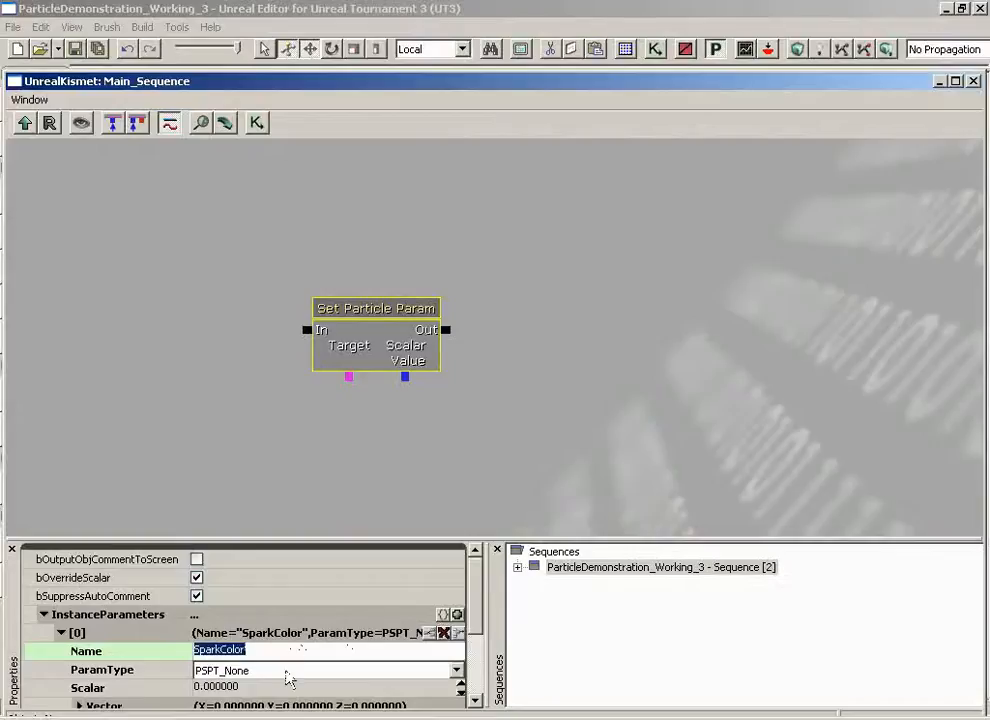
pyautogui.click(290, 679)
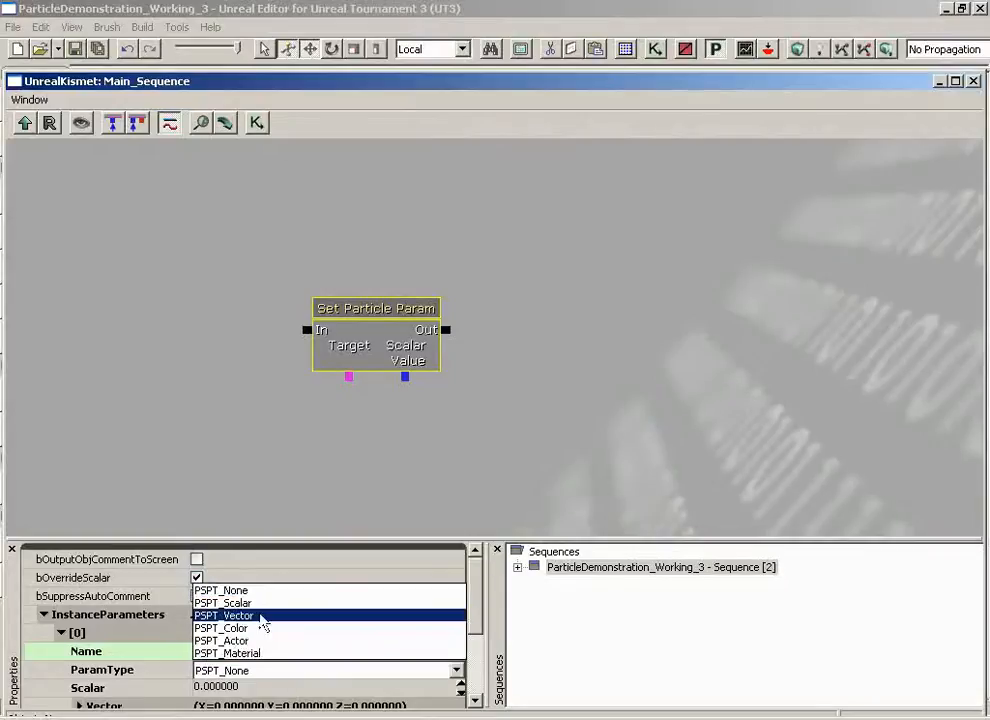
pyautogui.click(262, 619)
pyautogui.click(250, 672)
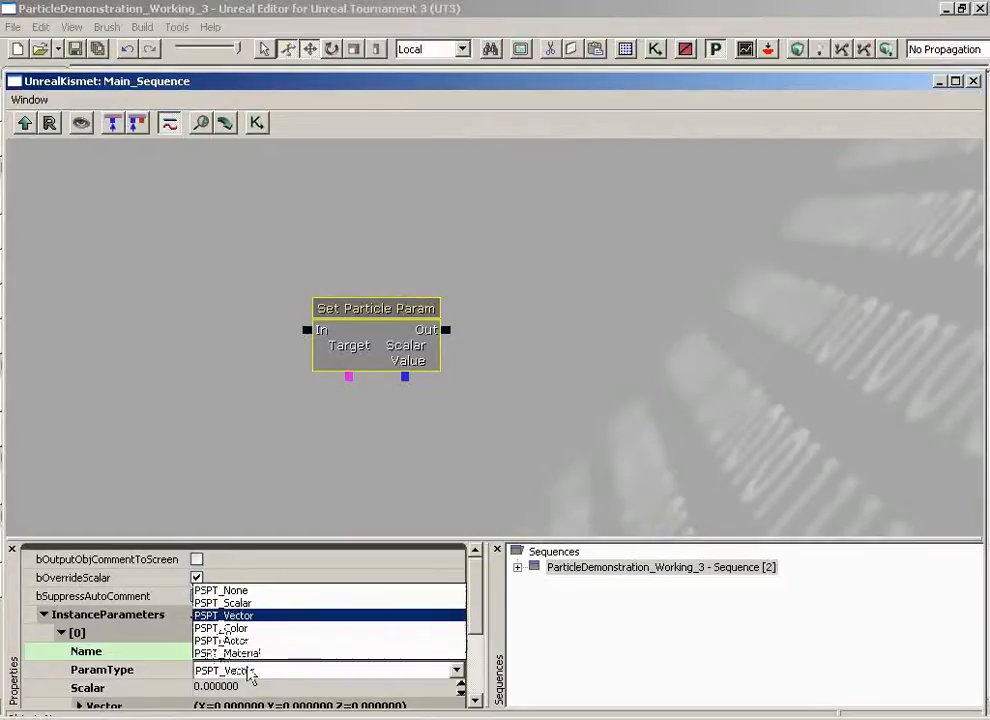
pyautogui.click(260, 617)
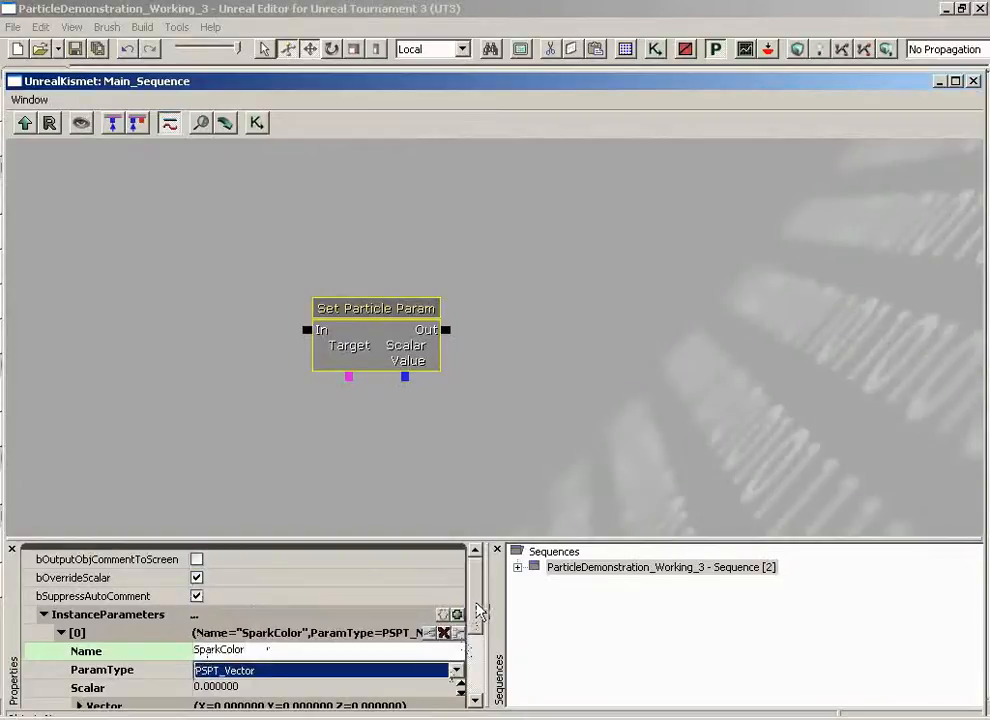
# Set the SparkColor instance parameter's Vector to X 1, Y 0.1 and Z 0.1
pyautogui.scroll(-3, 478, 612)
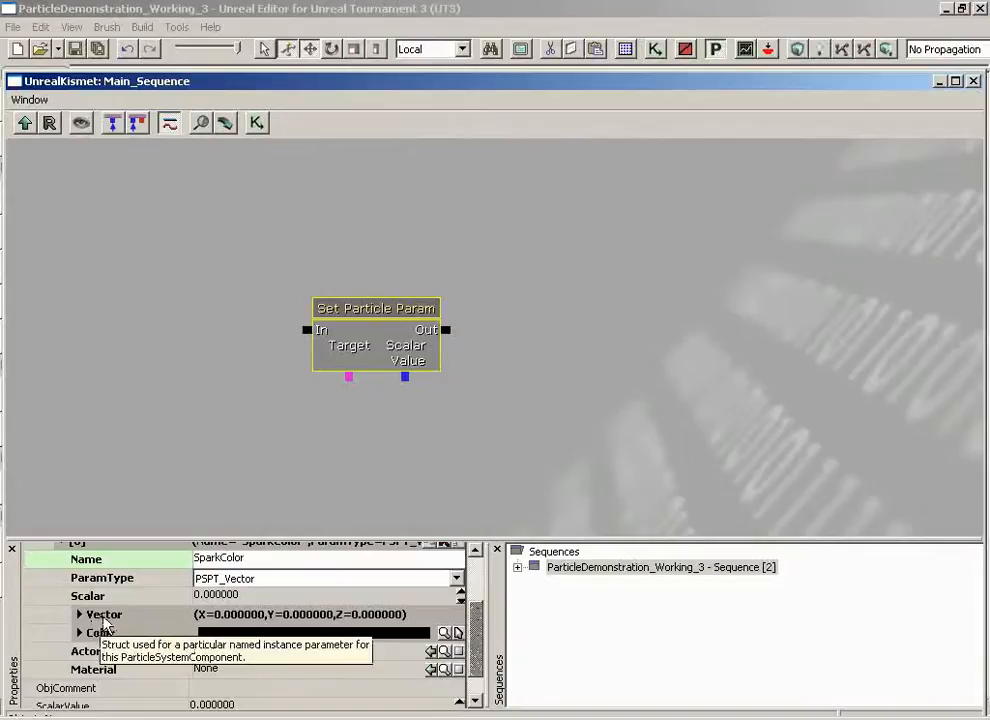
pyautogui.click(106, 620)
pyautogui.click(267, 632)
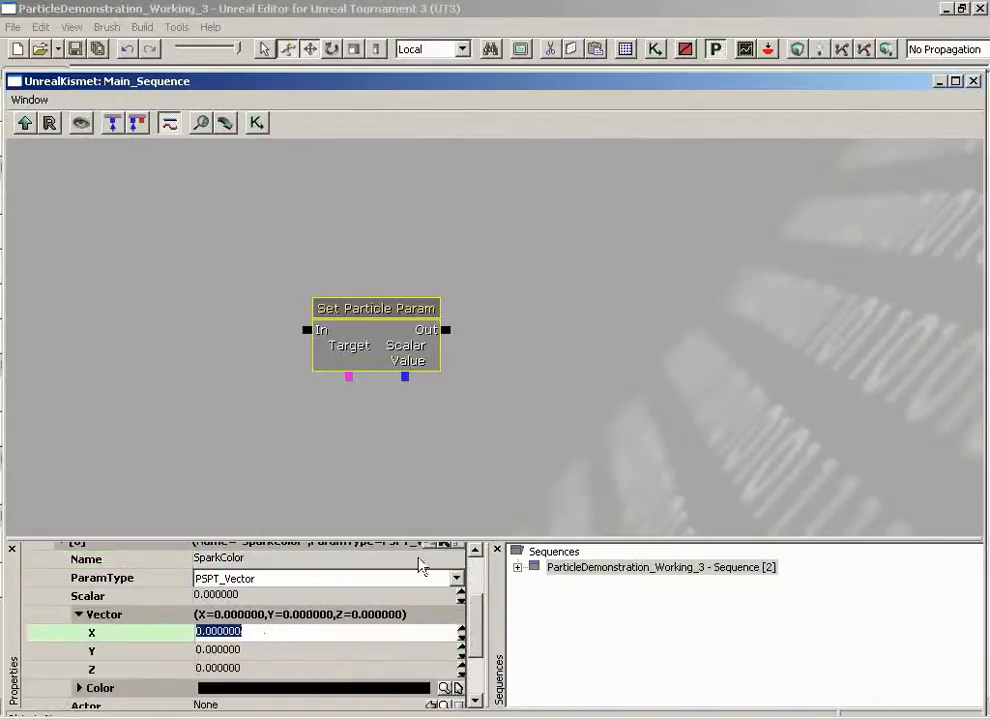
pyautogui.write('1')
pyautogui.press('Tab')
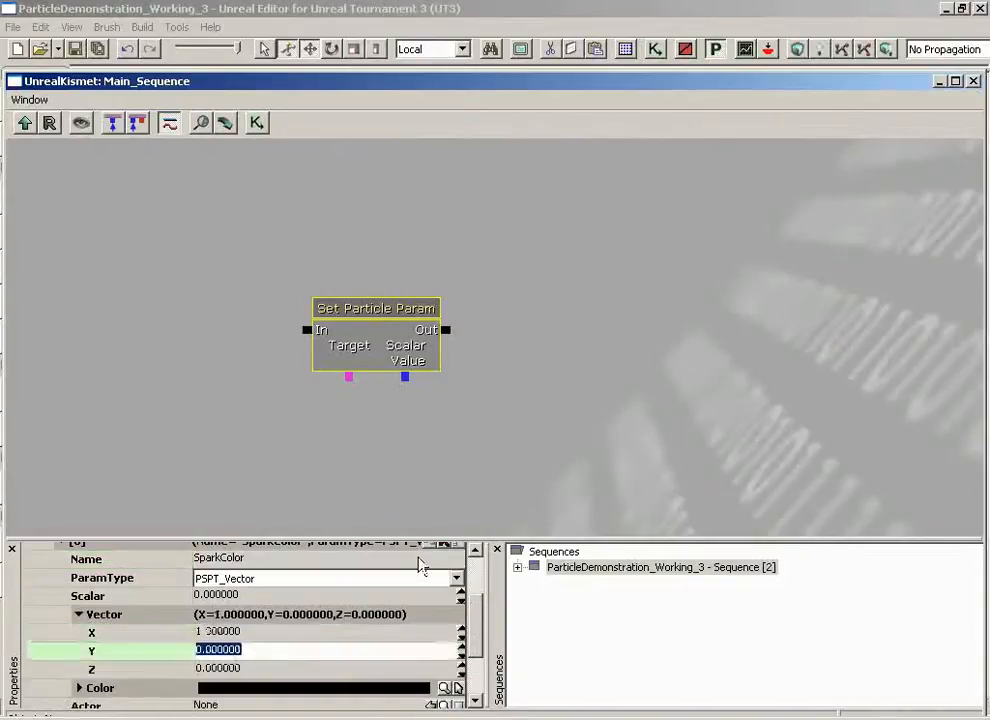
pyautogui.write('.')
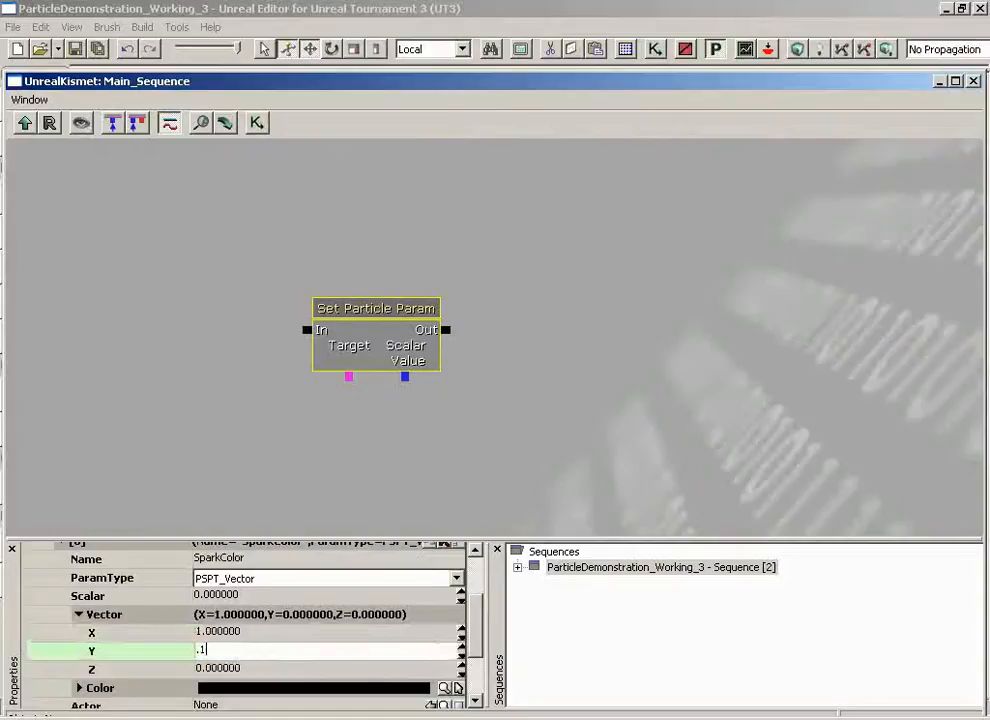
pyautogui.write('1')
pyautogui.press('Tab')
pyautogui.write('.1')
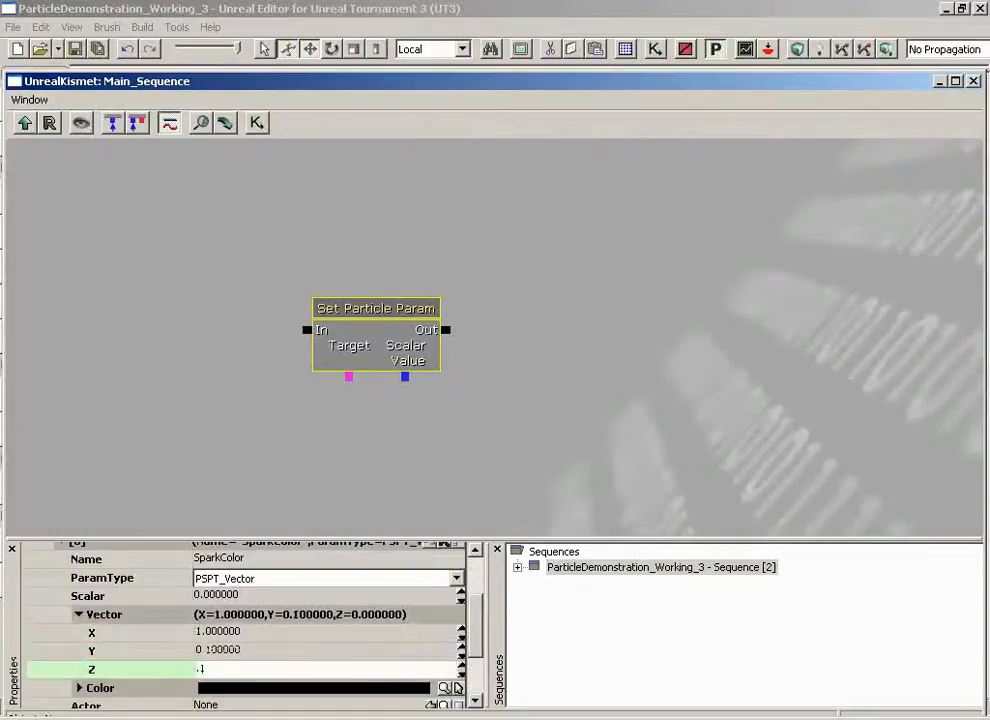
pyautogui.press('Return')
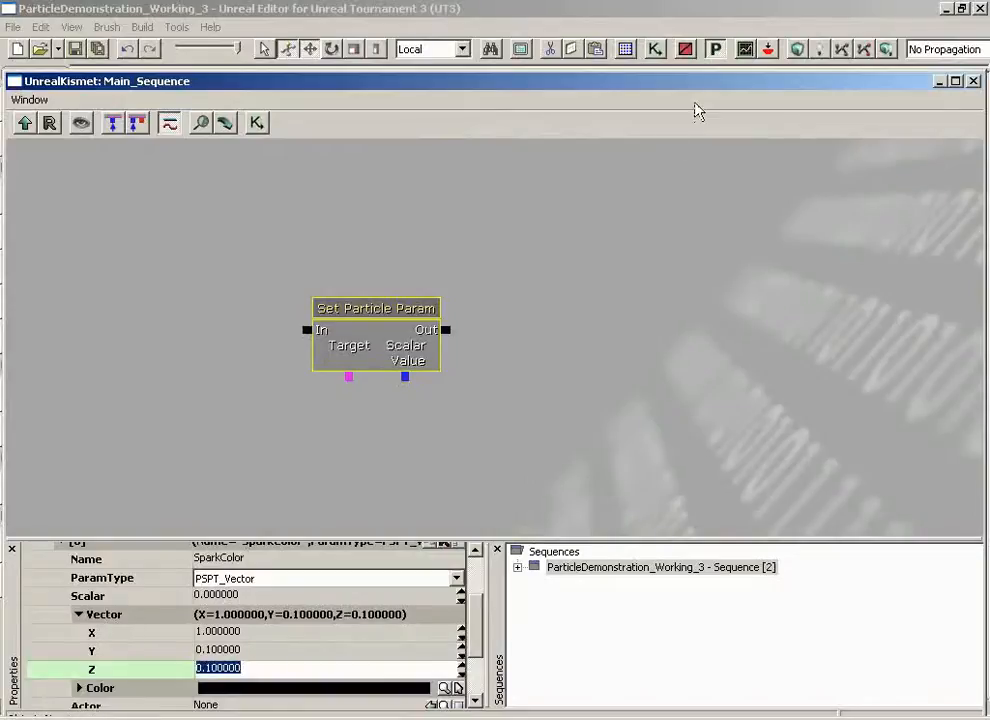
# Move the Kismet window off the level viewport, show the actor icons and select the spark emitter beside the dragon statue's head
pyautogui.moveTo(700, 82); pyautogui.dragTo(250, 75)
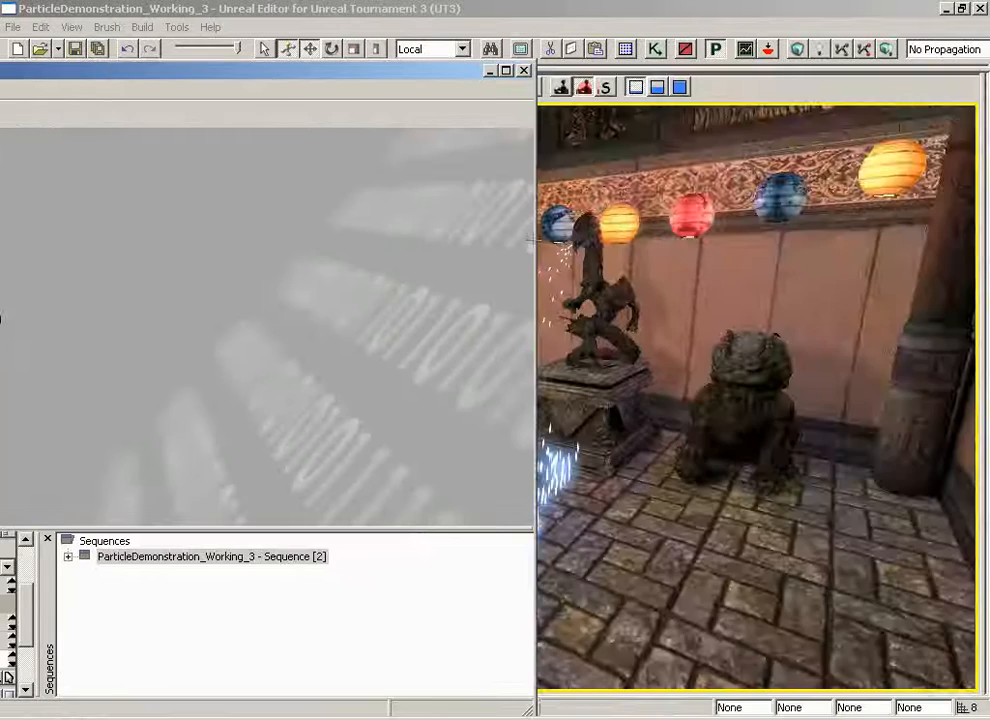
pyautogui.moveTo(762, 338); pyautogui.dragTo(724, 274)
pyautogui.press('g')
pyautogui.click(789, 242)
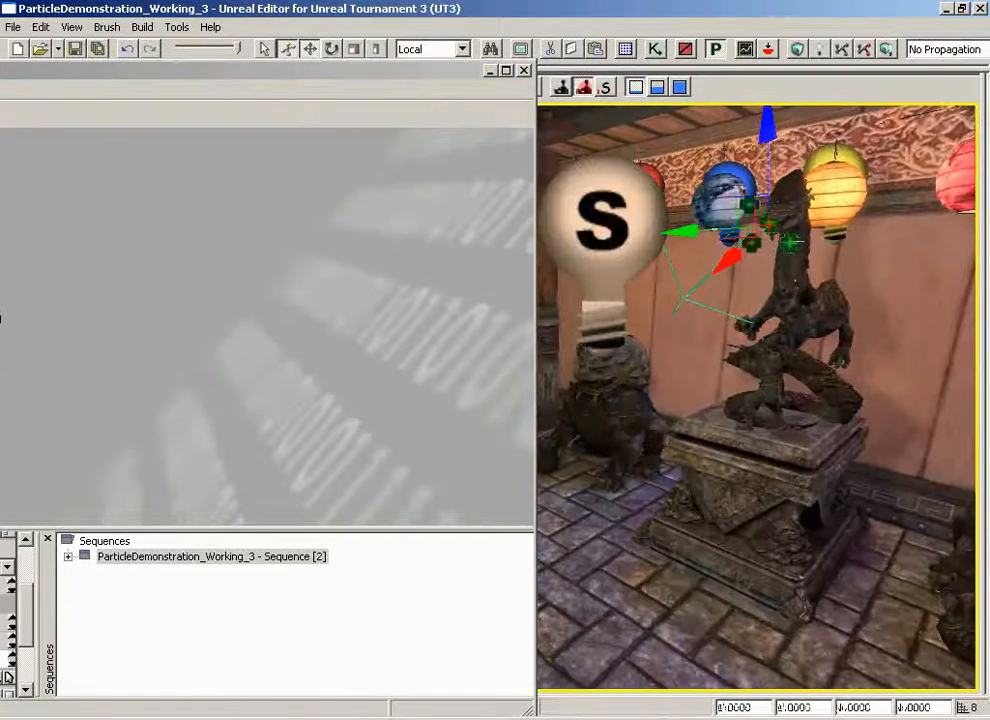
# Add an object variable for the selected emitter in Kismet and connect it to the Set Particle Param action's Target
pyautogui.moveTo(355, 71); pyautogui.dragTo(790, 50)
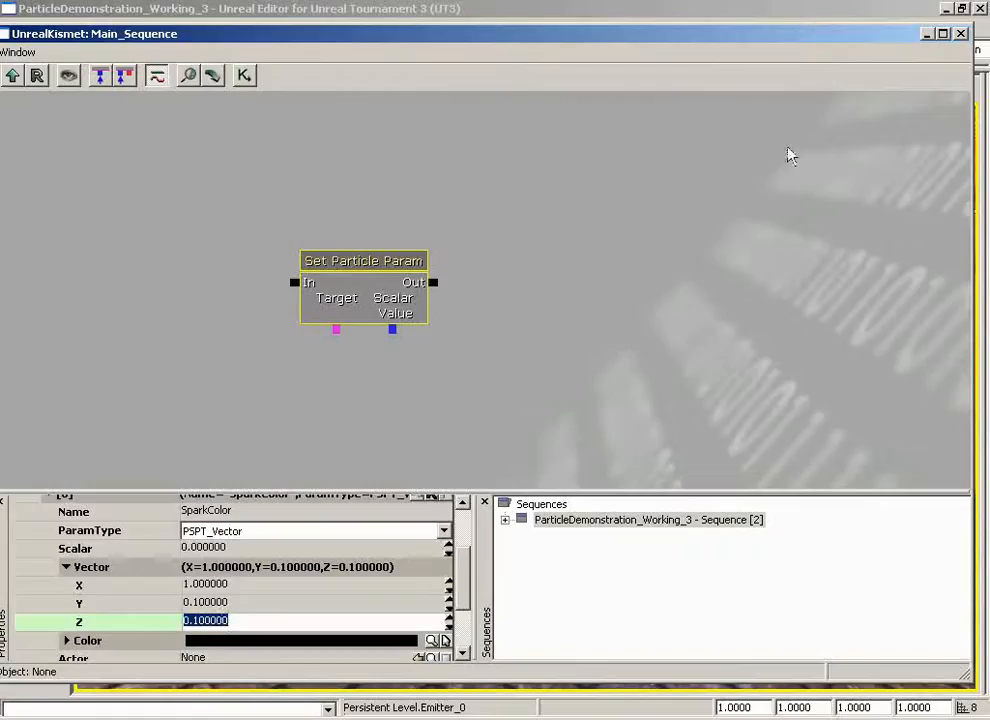
pyautogui.rightClick(487, 342)
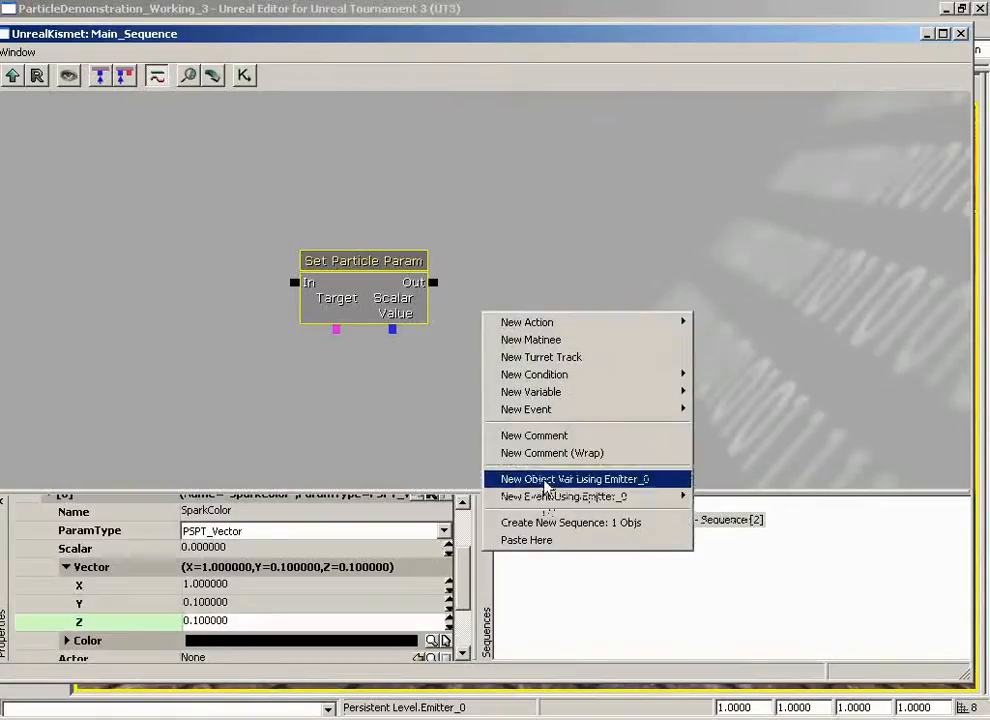
pyautogui.click(515, 479)
pyautogui.keyDown('ctrl'); pyautogui.moveTo(503, 366); pyautogui.dragTo(327, 388); pyautogui.keyUp('ctrl')
pyautogui.moveTo(336, 330); pyautogui.dragTo(331, 367)
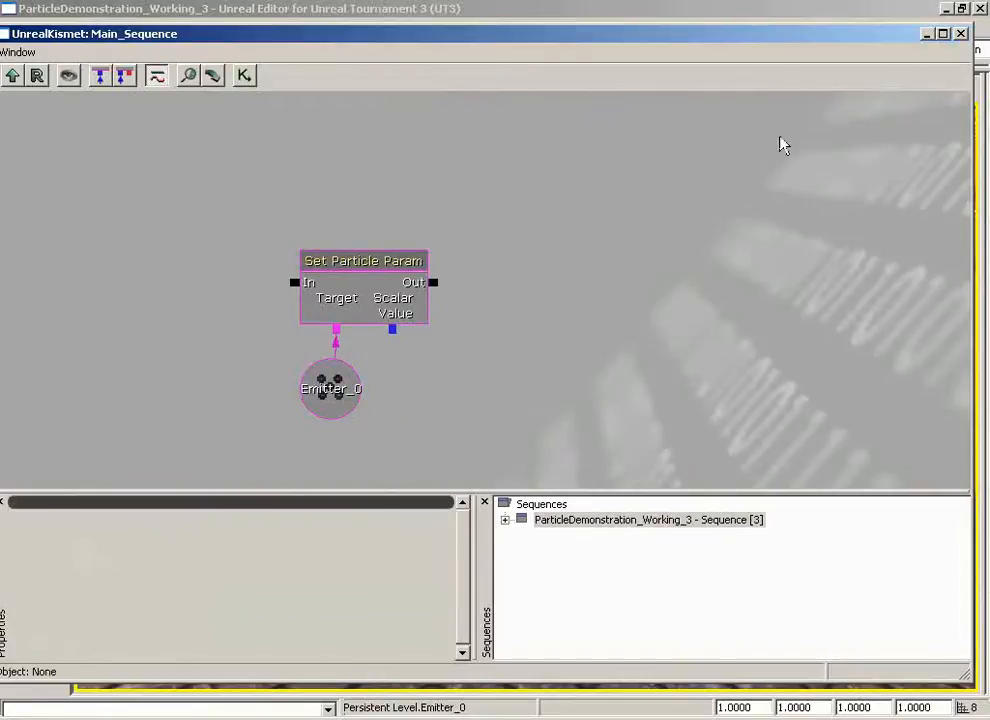
# Uncover the level viewport and add a Trigger actor on the floor in front of the dragon statue
pyautogui.moveTo(889, 38); pyautogui.dragTo(227, 54)
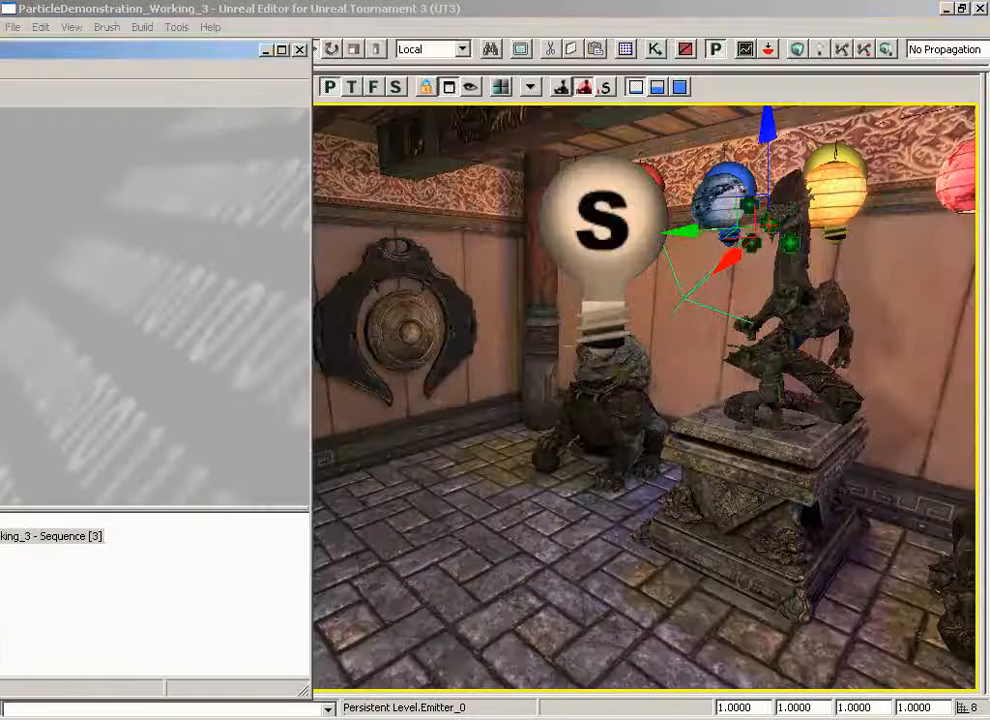
pyautogui.moveTo(549, 361); pyautogui.dragTo(686, 407)
pyautogui.rightClick(549, 215)
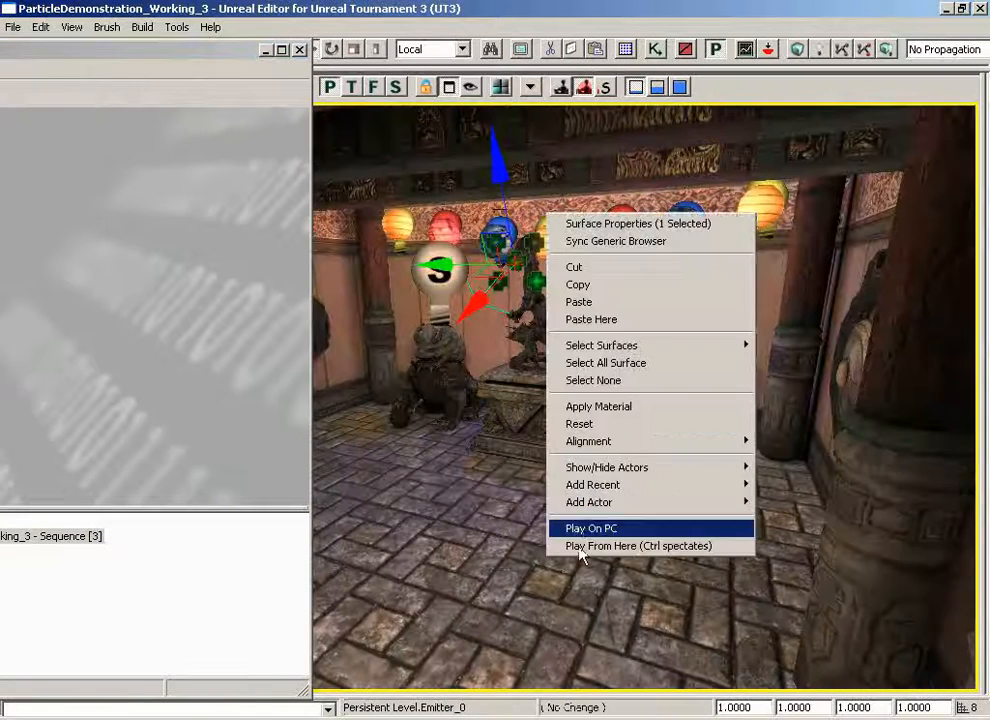
pyautogui.moveTo(600, 508)
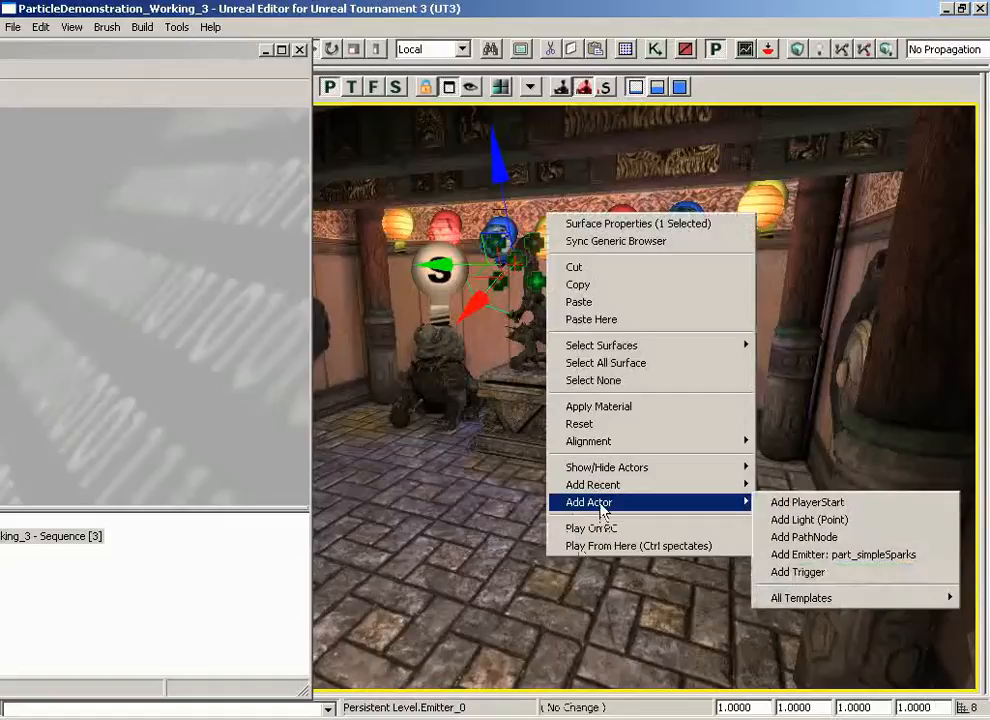
pyautogui.click(783, 572)
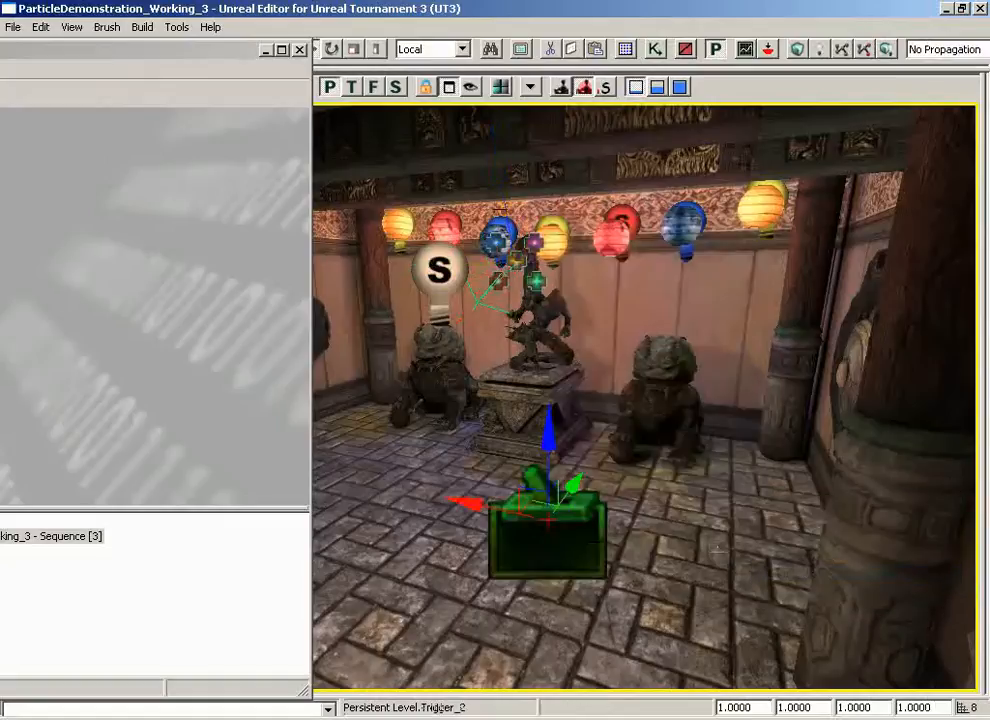
# Turn off bHidden in the new trigger's Display properties and close its properties
pyautogui.doubleClick(572, 536)
pyautogui.moveTo(265, 120); pyautogui.dragTo(336, 120)
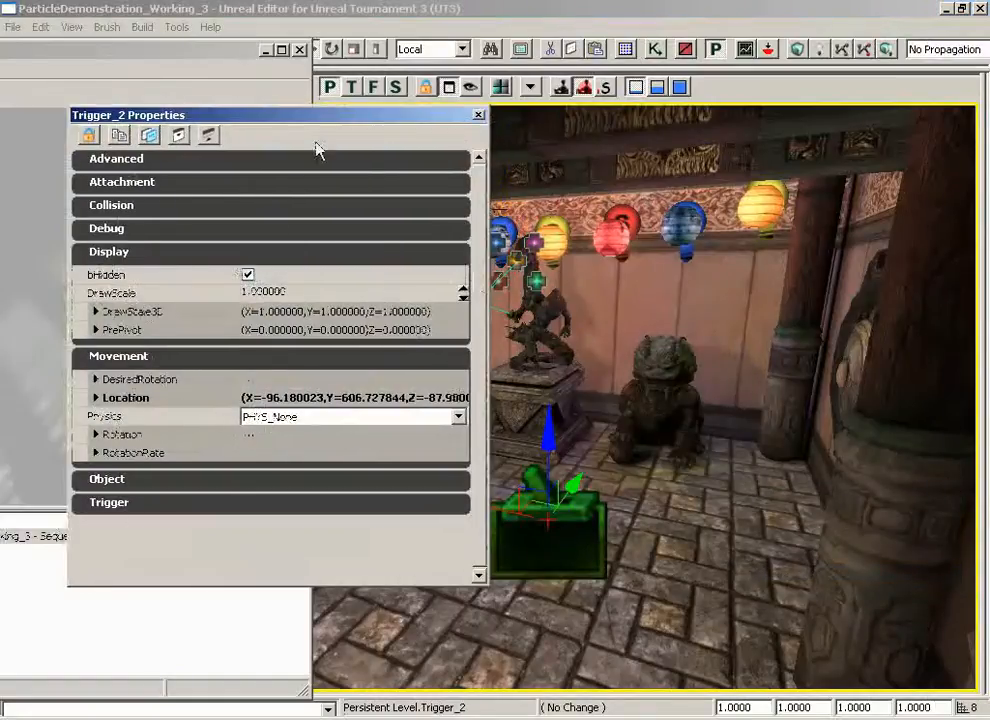
pyautogui.click(247, 275)
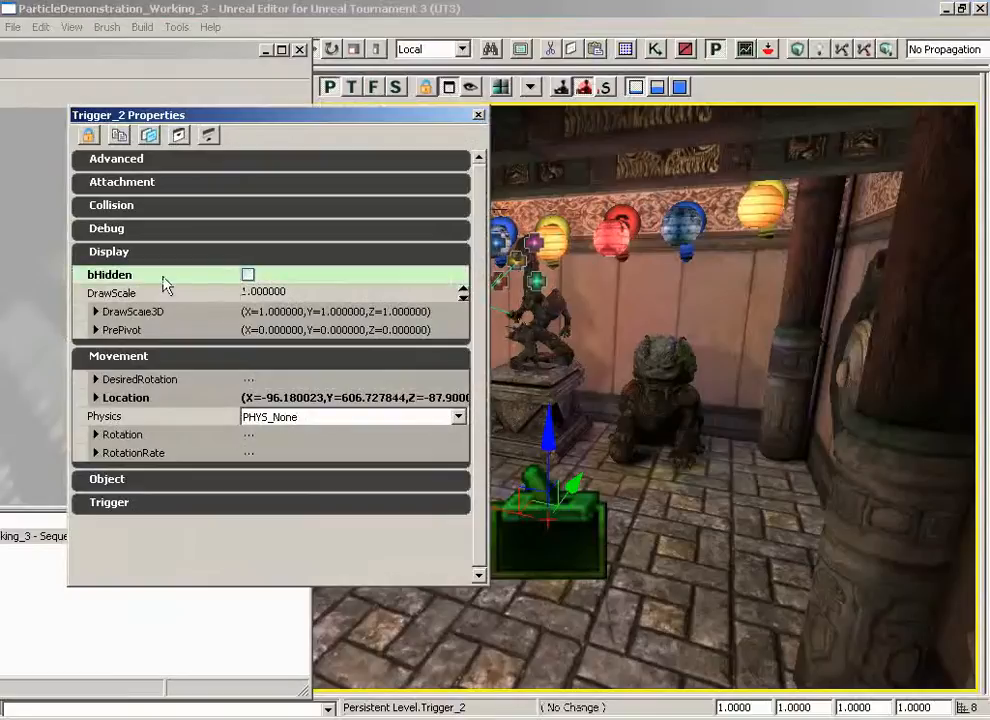
pyautogui.click(478, 116)
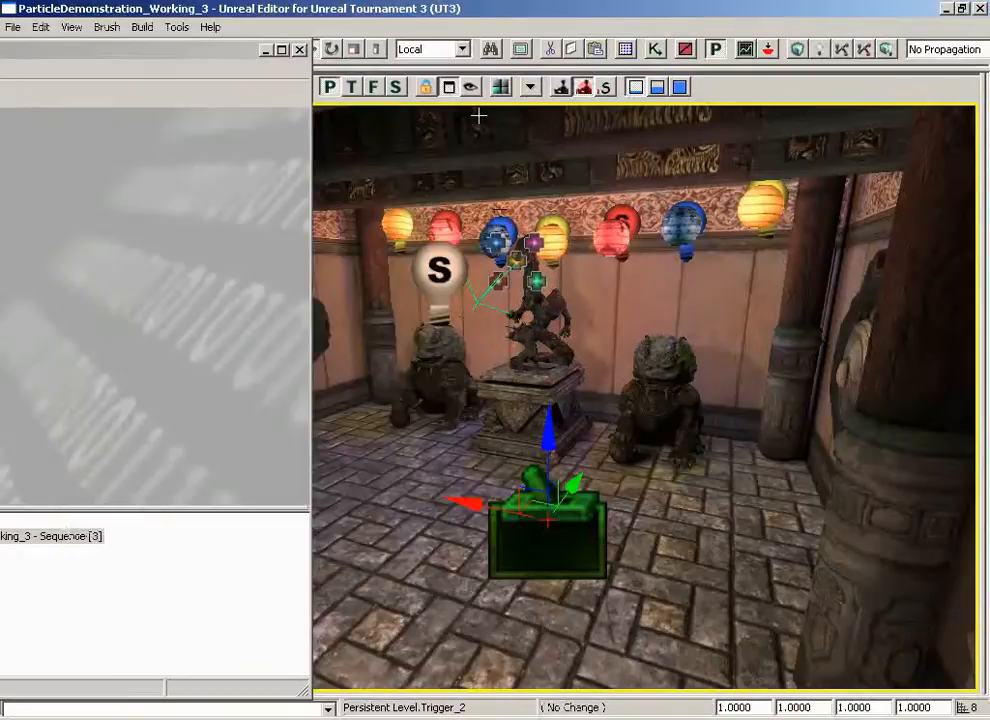
# Add a Used event for the trigger in Kismet and move the Set Particle Param action with its emitter variable farther away from it
pyautogui.moveTo(197, 53); pyautogui.dragTo(827, 10)
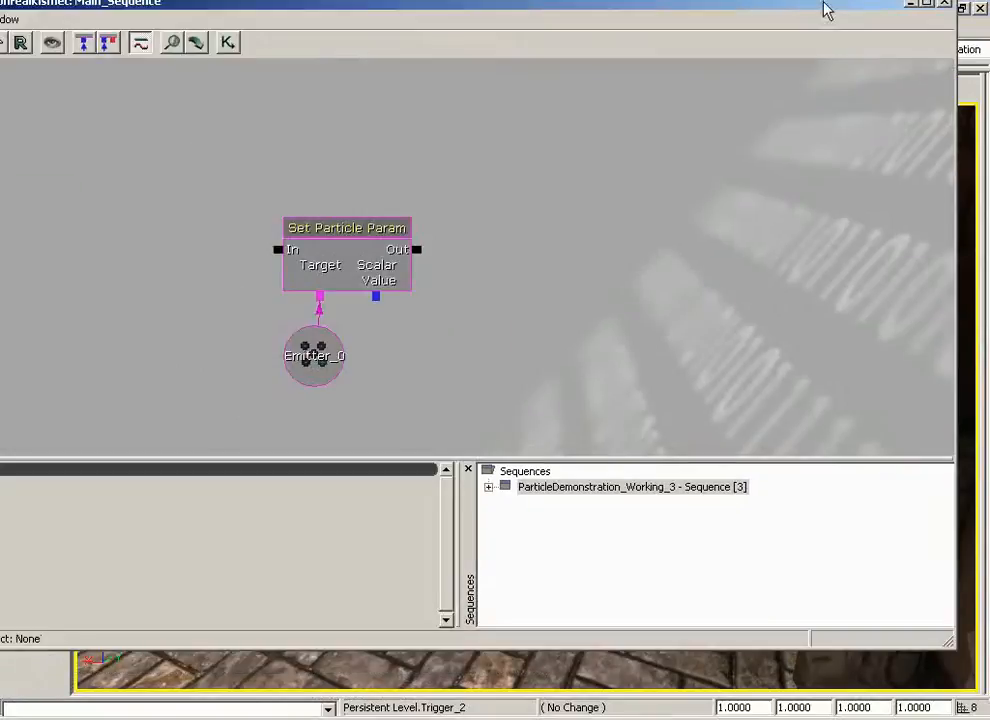
pyautogui.moveTo(406, 10); pyautogui.dragTo(456, 15)
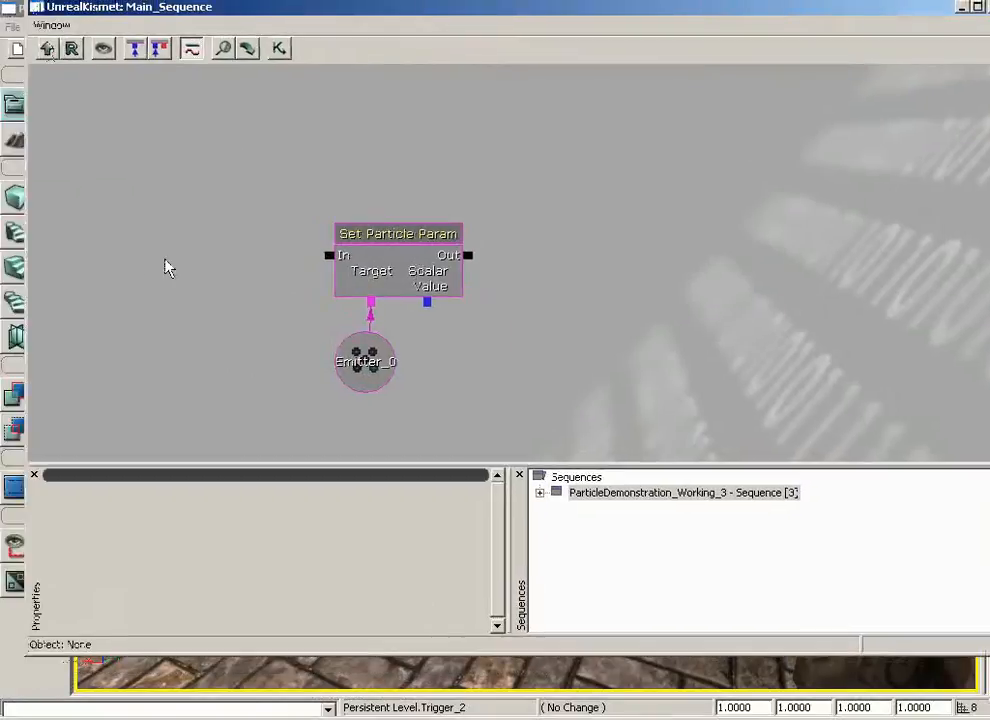
pyautogui.rightClick(126, 268)
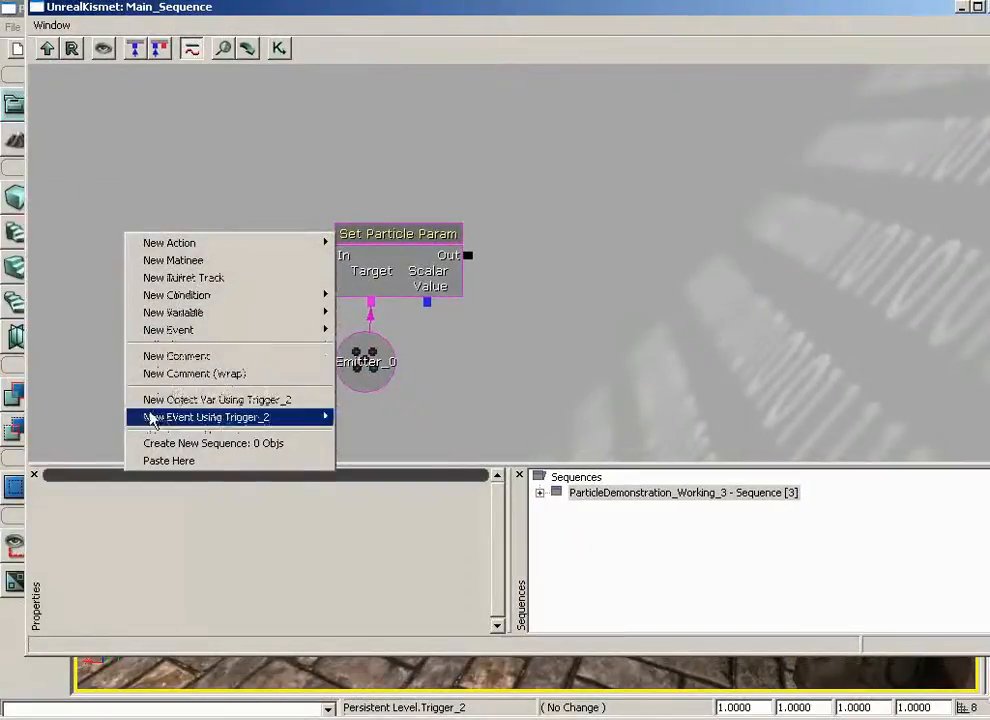
pyautogui.moveTo(220, 425)
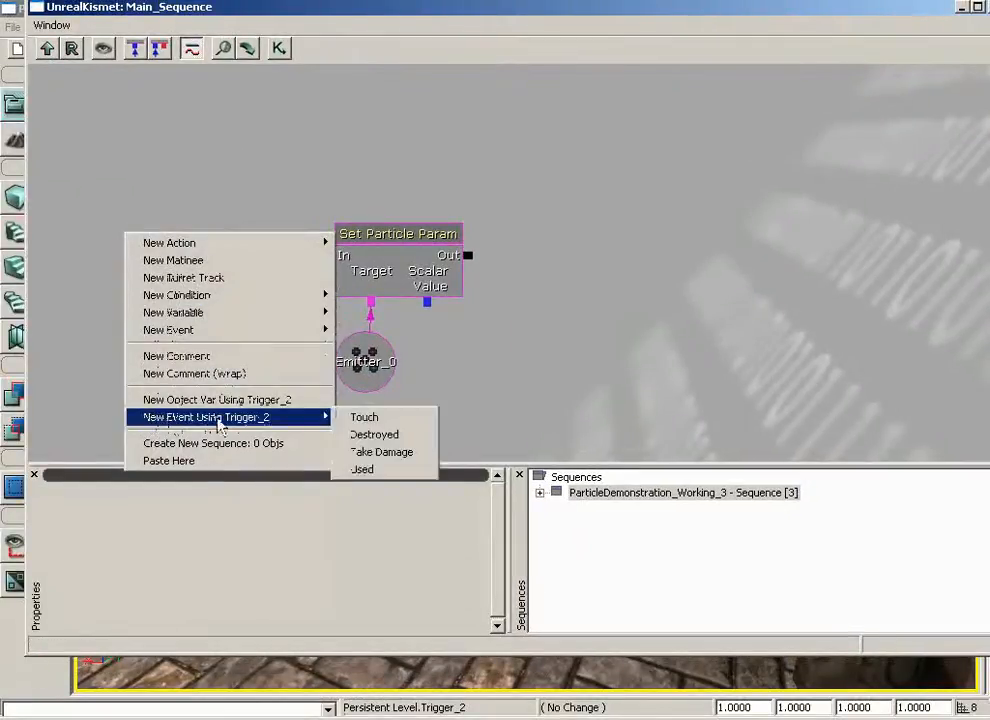
pyautogui.click(356, 469)
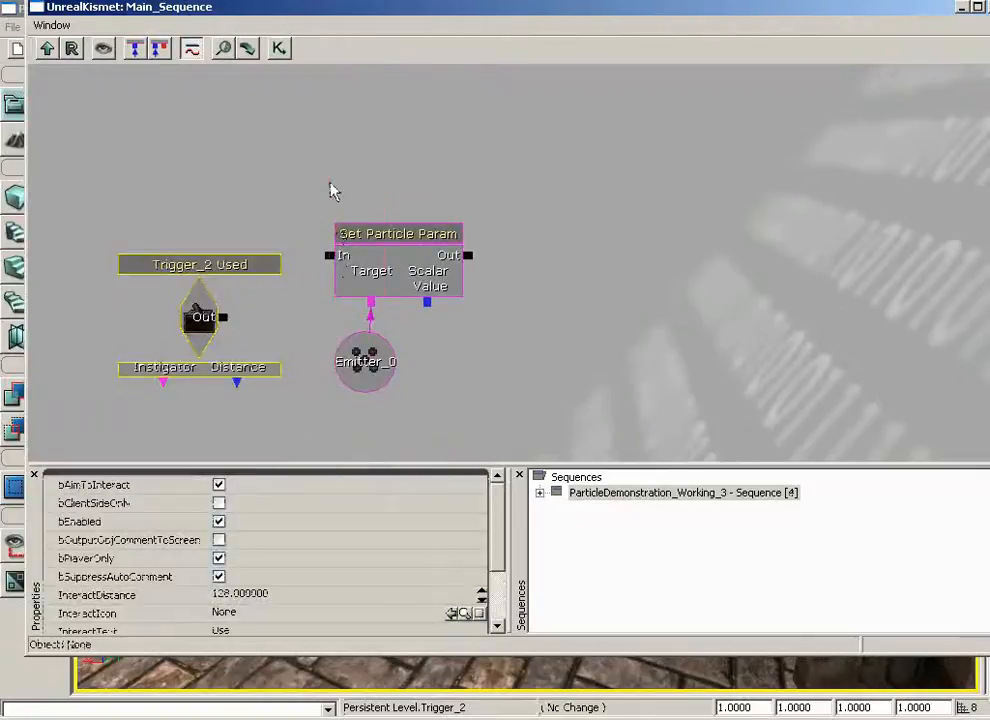
pyautogui.keyDown('ctrl'); pyautogui.keyDown('alt'); pyautogui.moveTo(329, 182); pyautogui.dragTo(452, 355); pyautogui.keyUp('alt'); pyautogui.keyUp('ctrl')
pyautogui.keyDown('ctrl'); pyautogui.moveTo(403, 263); pyautogui.dragTo(542, 262); pyautogui.keyUp('ctrl')
# Set the trigger Used event's MaxTriggerCount to 0 and connect its Out to the Set Particle Param action's In
pyautogui.click(212, 334)
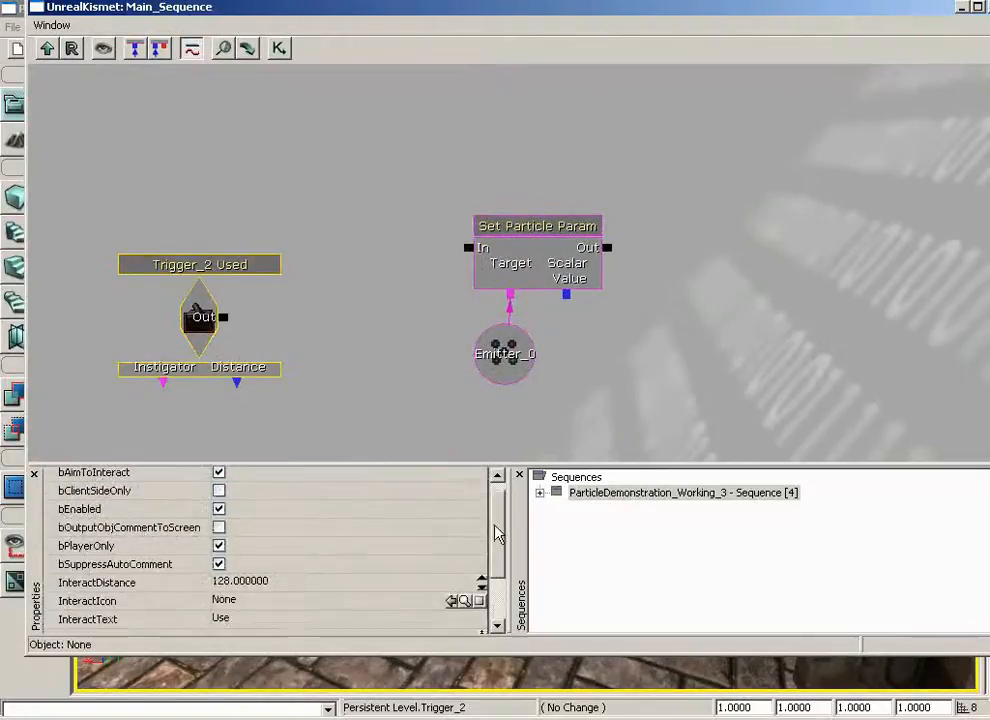
pyautogui.scroll(-2, 442, 579)
pyautogui.click(258, 563)
pyautogui.write('0')
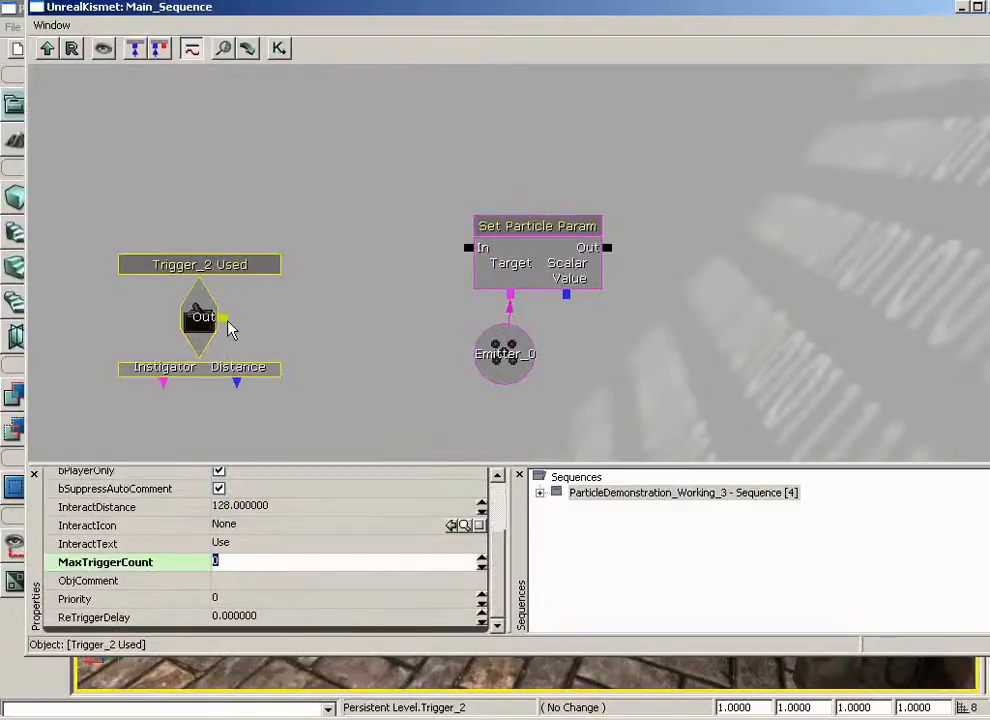
pyautogui.moveTo(225, 319); pyautogui.dragTo(469, 248)
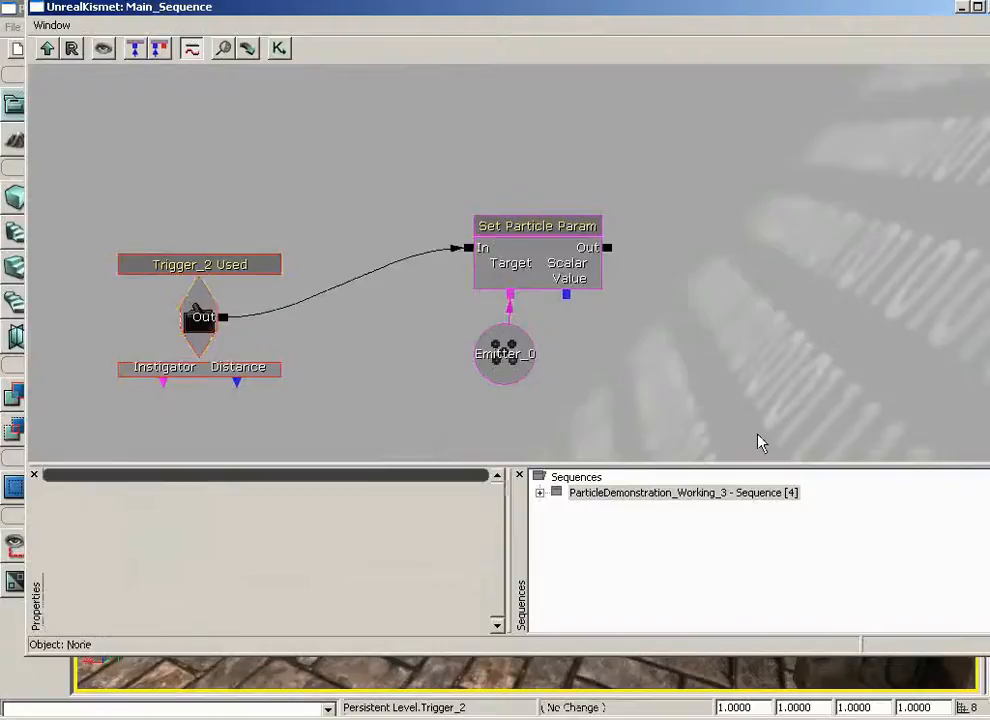
# Close Kismet and play the level from the floor near the trigger to test the spark color change, ending the play session when done
pyautogui.click(987, 8)
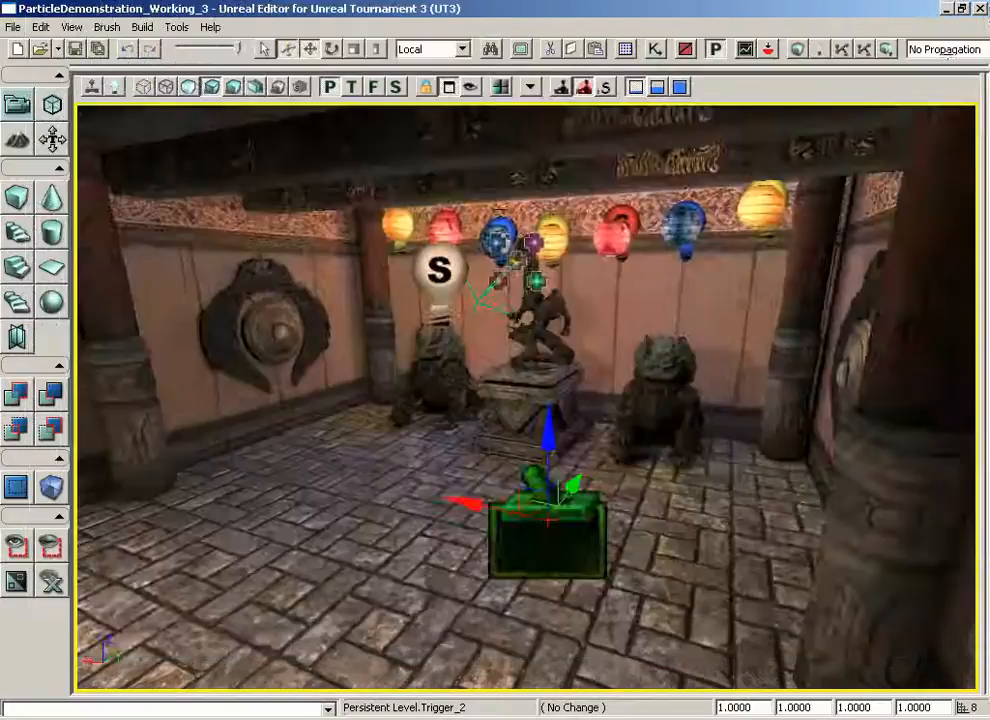
pyautogui.scroll(2, 350, 516)
pyautogui.rightClick(350, 516)
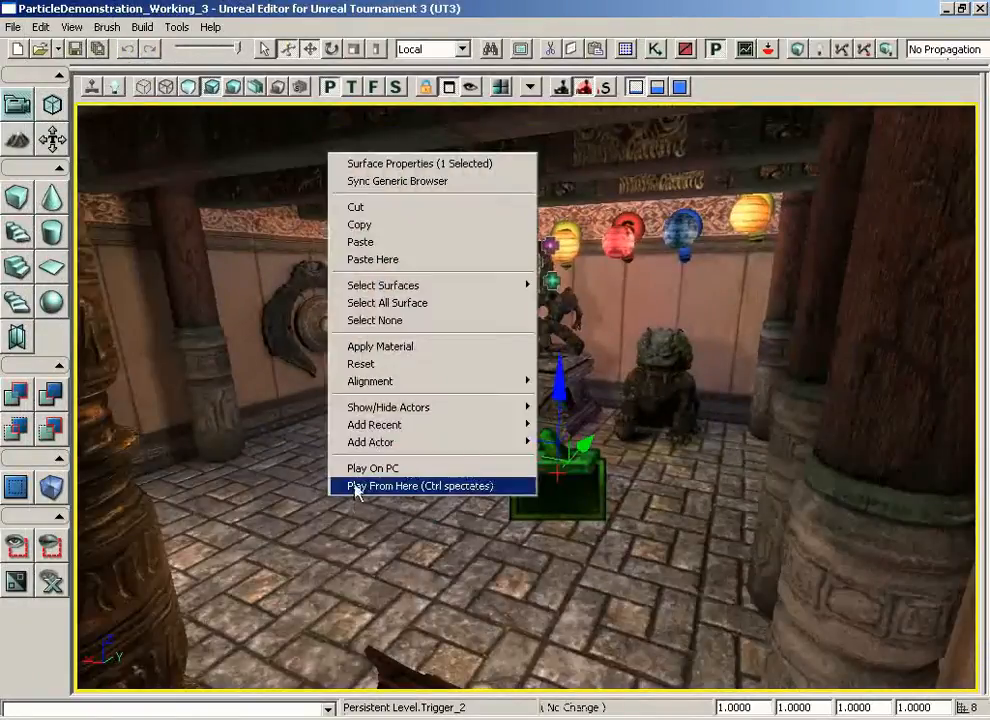
pyautogui.click(400, 485)
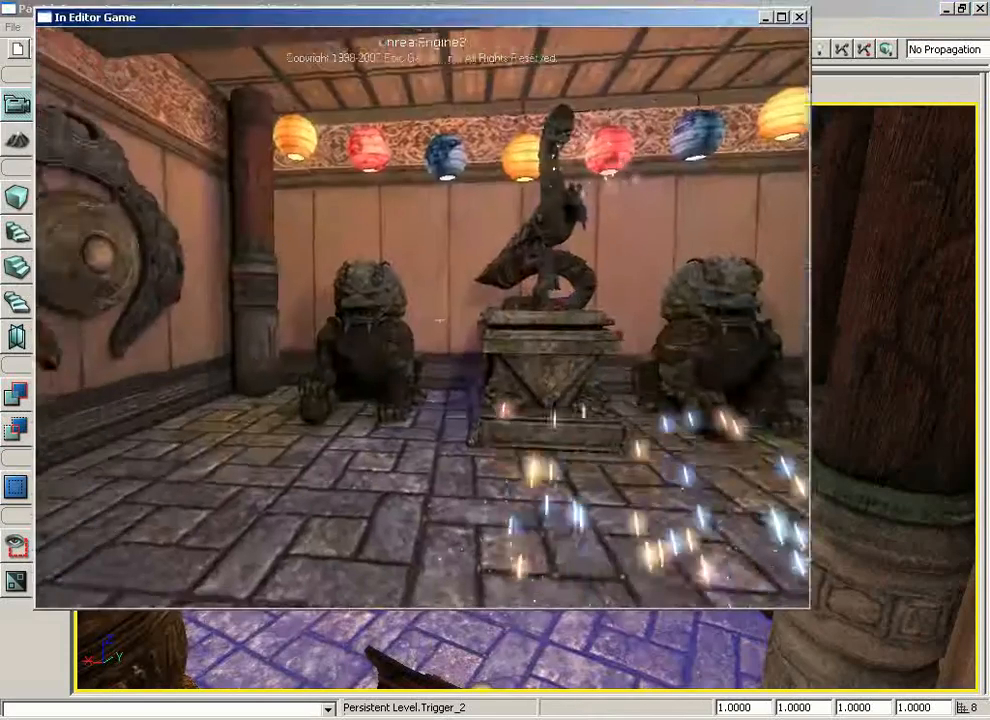
pyautogui.press('w')
pyautogui.press('w')
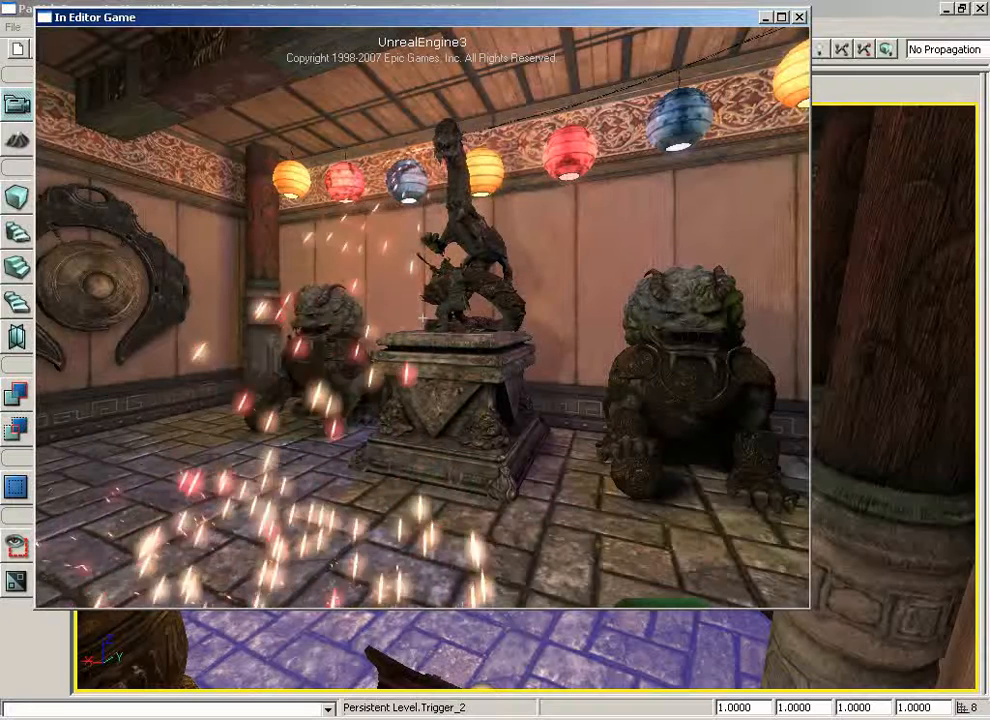
pyautogui.press('Escape')
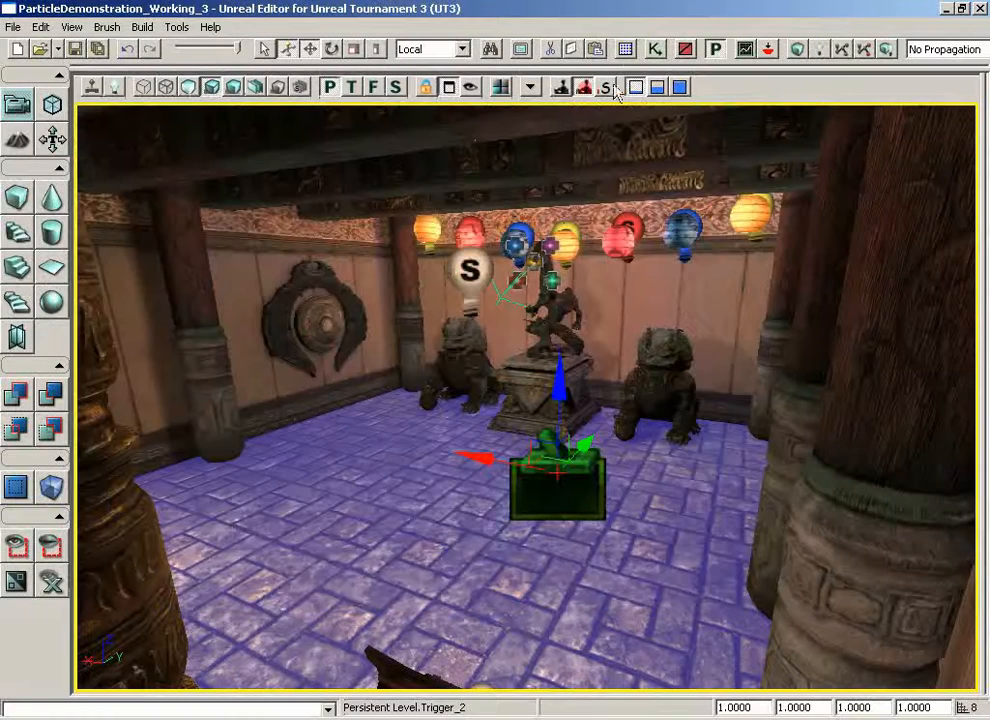
# Reopen Kismet and maximize its window
pyautogui.click(655, 49)
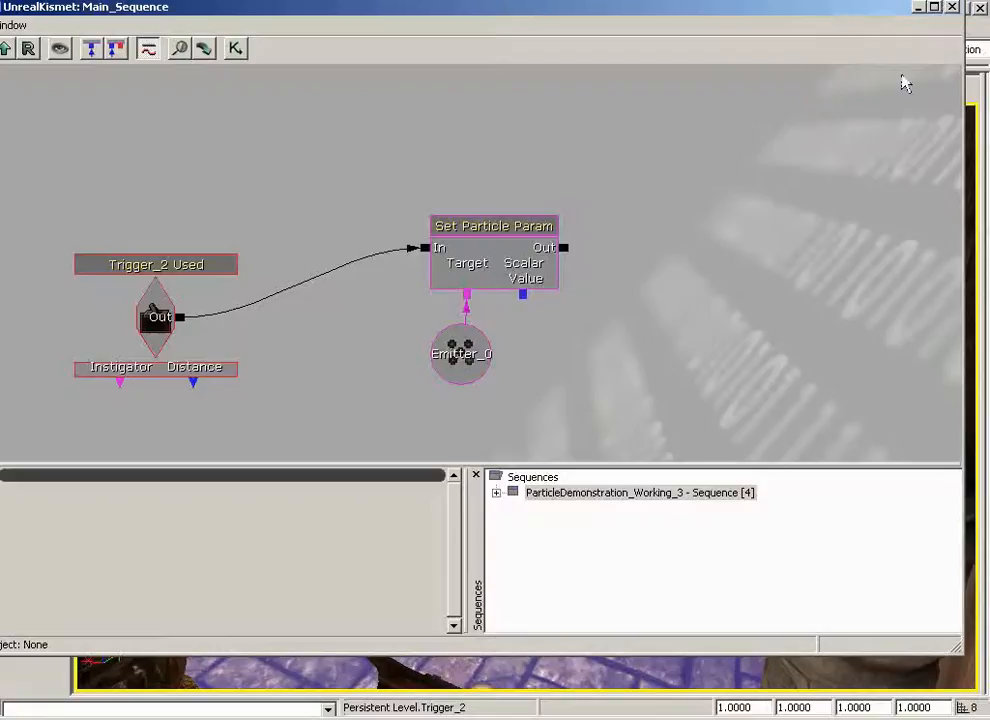
pyautogui.click(936, 8)
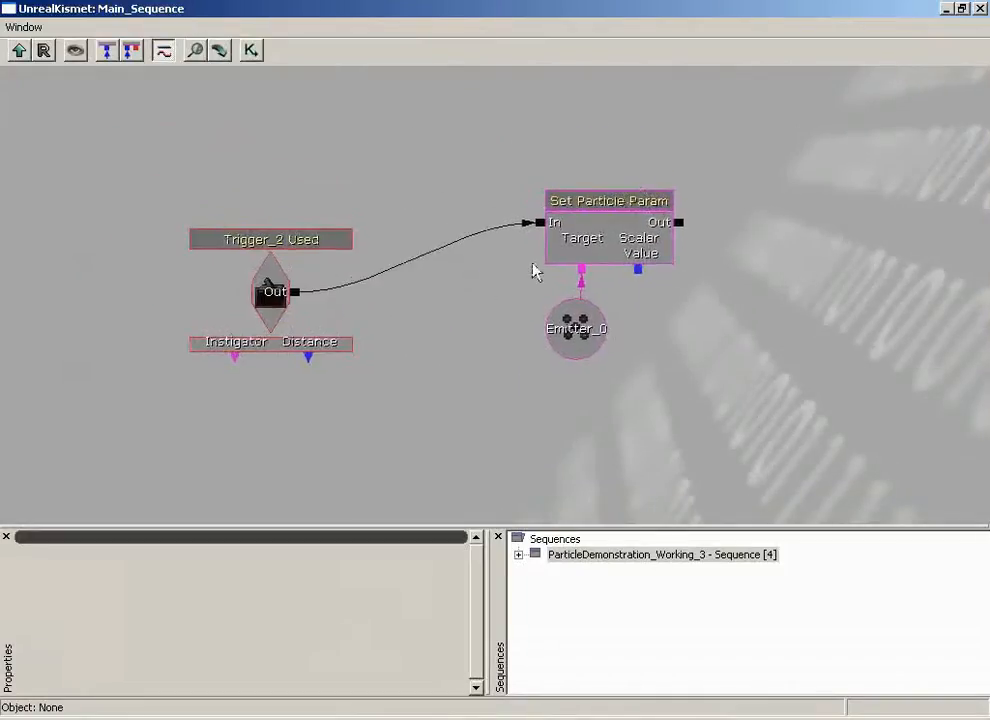
pyautogui.click(619, 228)
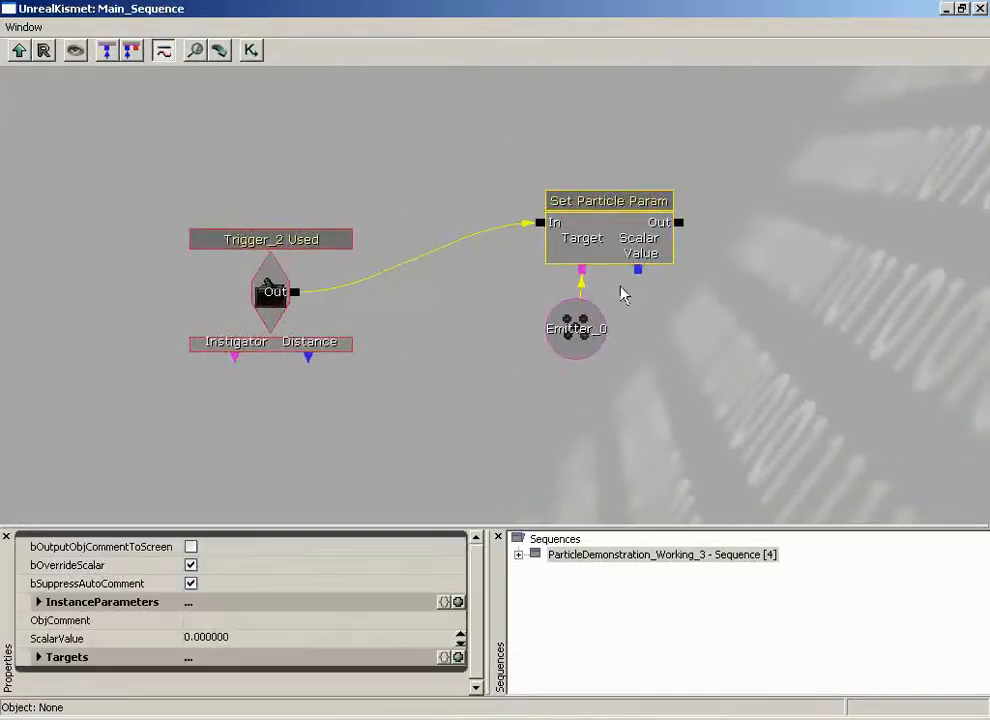
pyautogui.hotkey('ctrl', 'v')
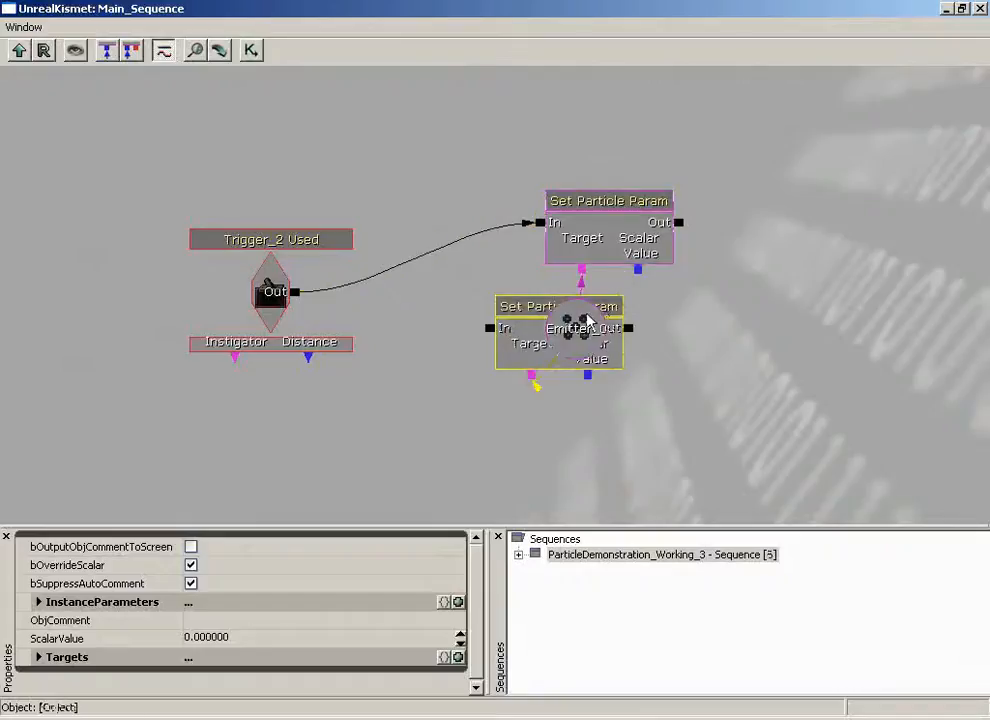
pyautogui.keyDown('ctrl'); pyautogui.moveTo(603, 368); pyautogui.dragTo(692, 455); pyautogui.keyUp('ctrl')
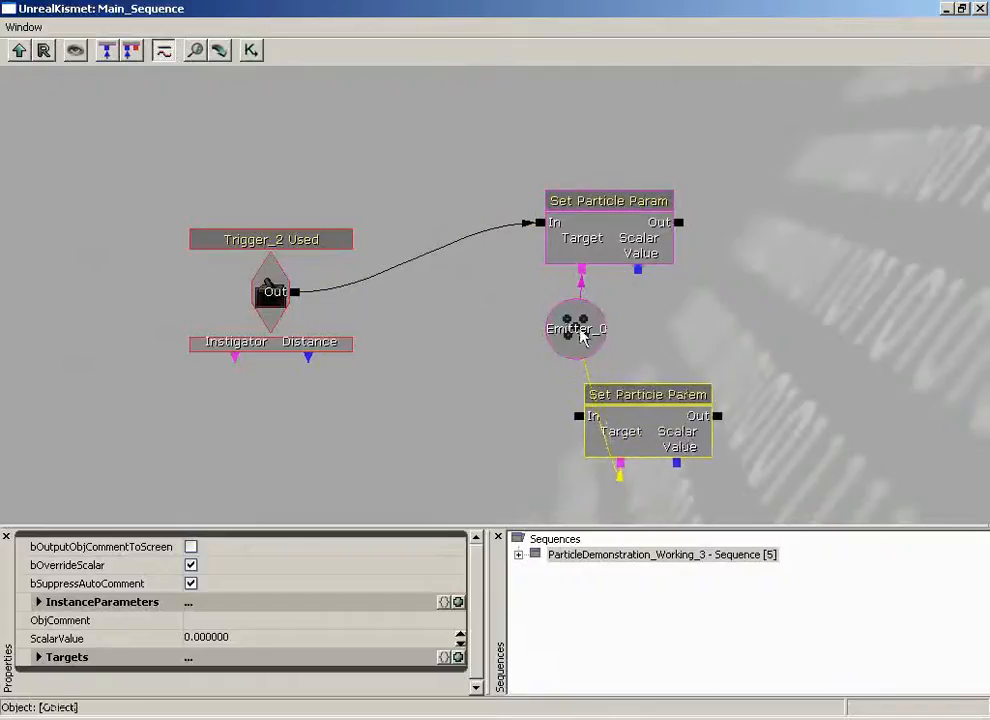
pyautogui.moveTo(578, 348); pyautogui.dragTo(578, 348)
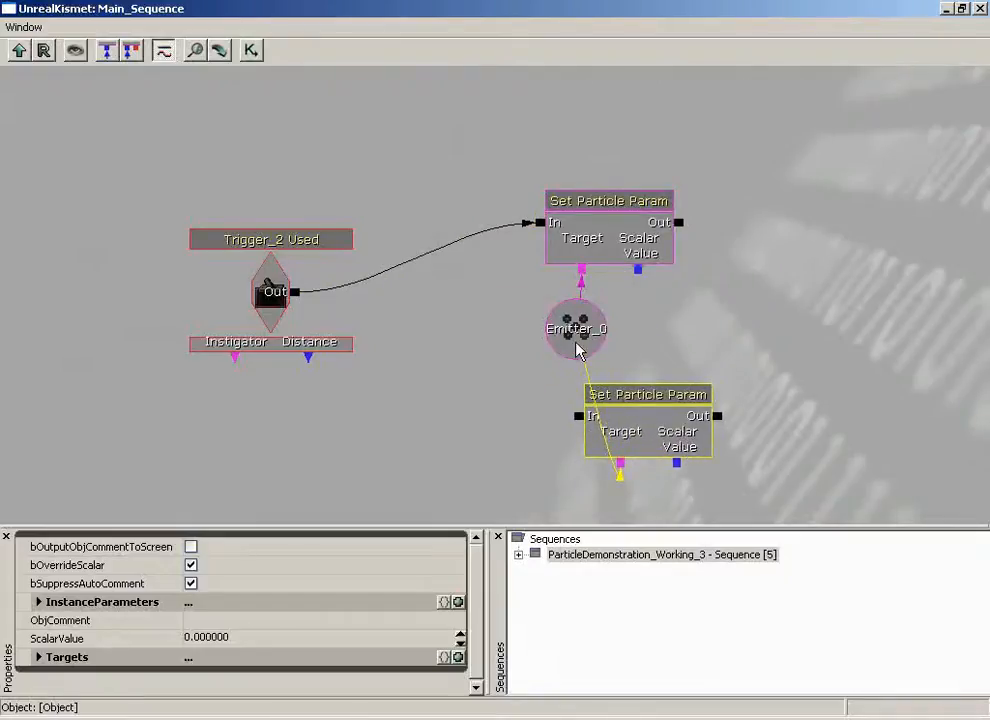
pyautogui.keyDown('ctrl'); pyautogui.moveTo(667, 410); pyautogui.dragTo(636, 402); pyautogui.keyUp('ctrl')
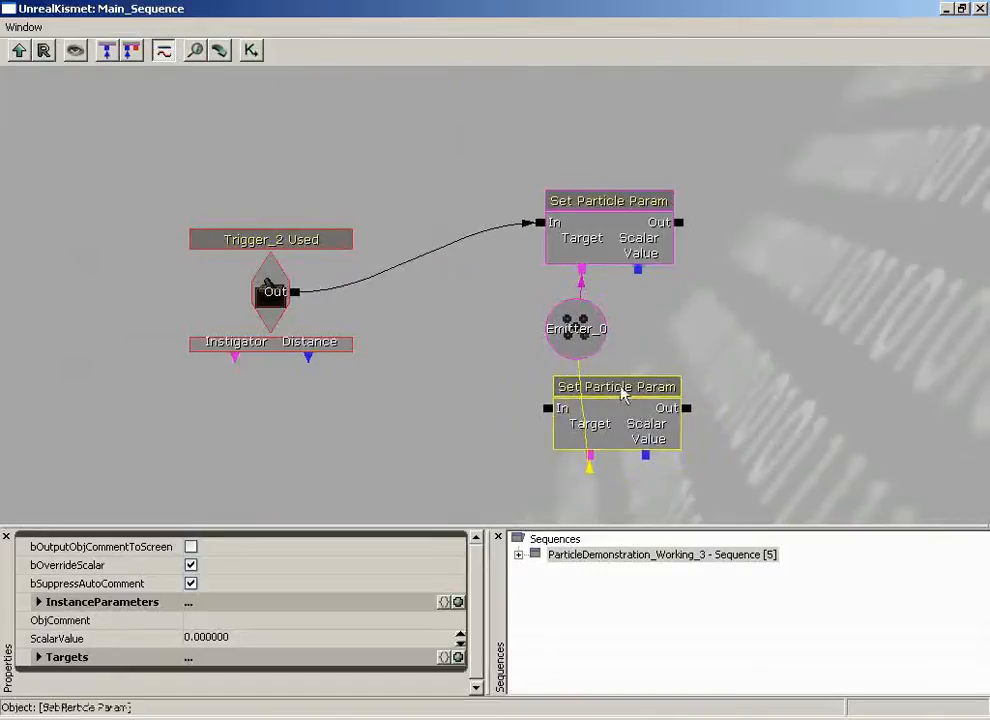
pyautogui.press('Delete')
# Duplicate the Set Particle Param action together with its emitter variable and place the copy below the original
pyautogui.click(575, 258)
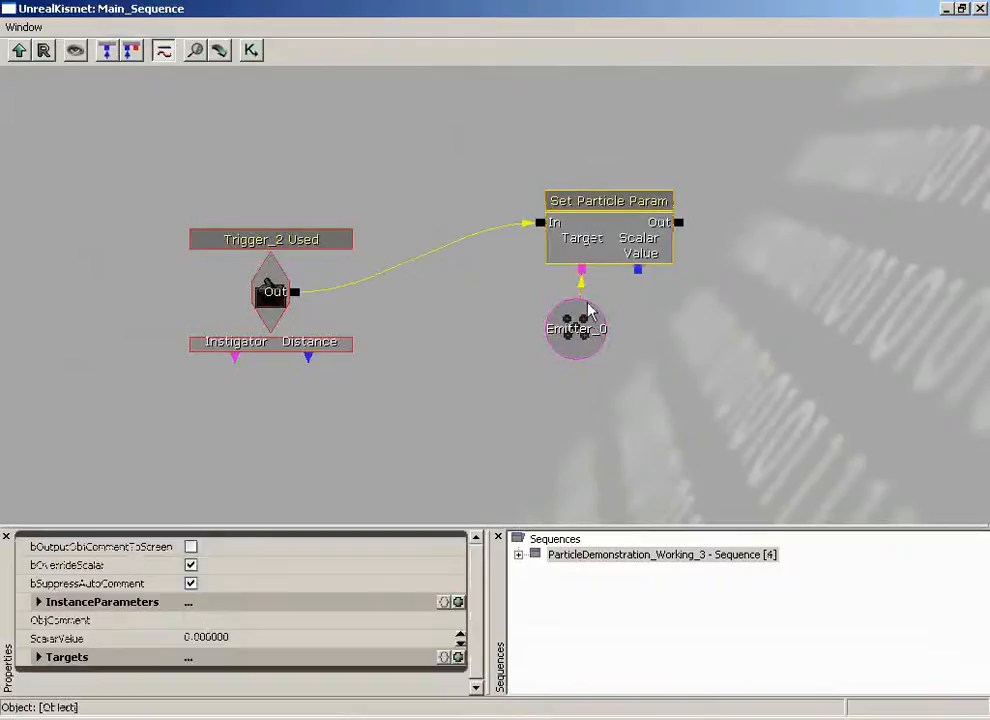
pyautogui.keyDown('ctrl'); pyautogui.click(603, 331); pyautogui.keyUp('ctrl')
pyautogui.hotkey('ctrl', 'c')
pyautogui.hotkey('ctrl', 'v')
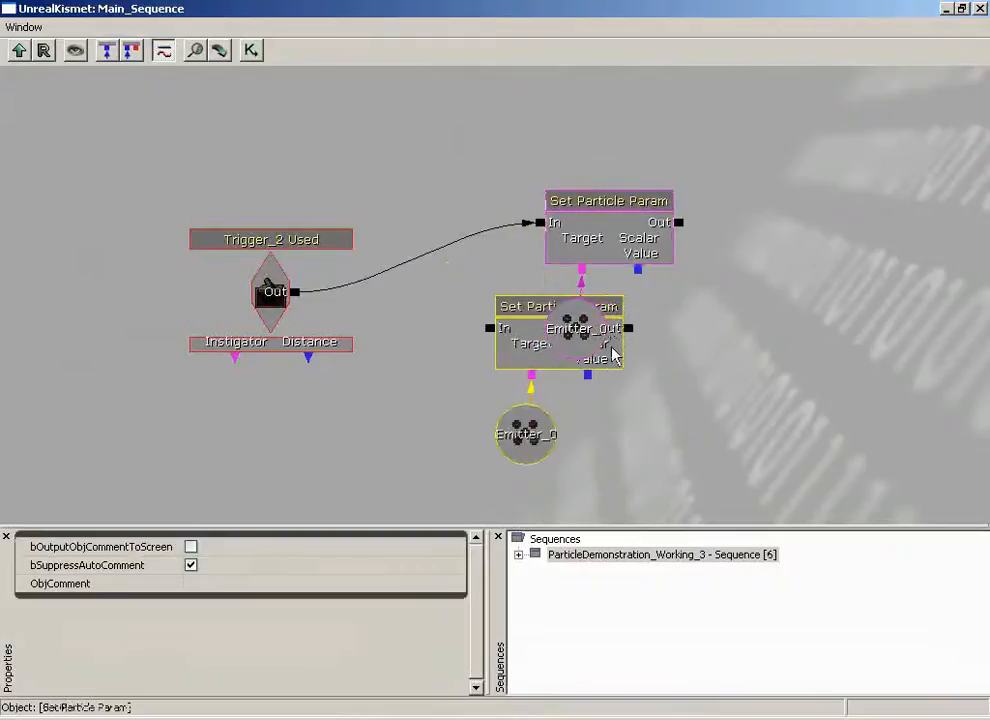
pyautogui.moveTo(612, 349); pyautogui.dragTo(675, 440)
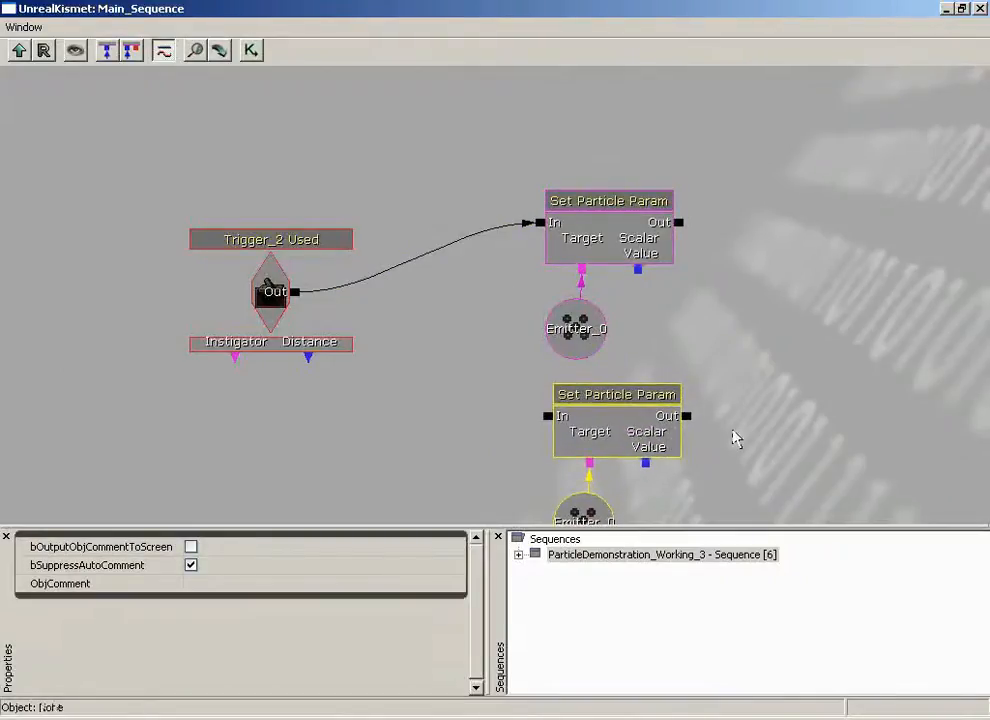
# Move the trigger Used event farther from the actions and paste a third Set Particle Param with its emitter variable below the second
pyautogui.moveTo(736, 435); pyautogui.dragTo(765, 360)
pyautogui.click(312, 181)
pyautogui.moveTo(312, 181); pyautogui.dragTo(180, 204)
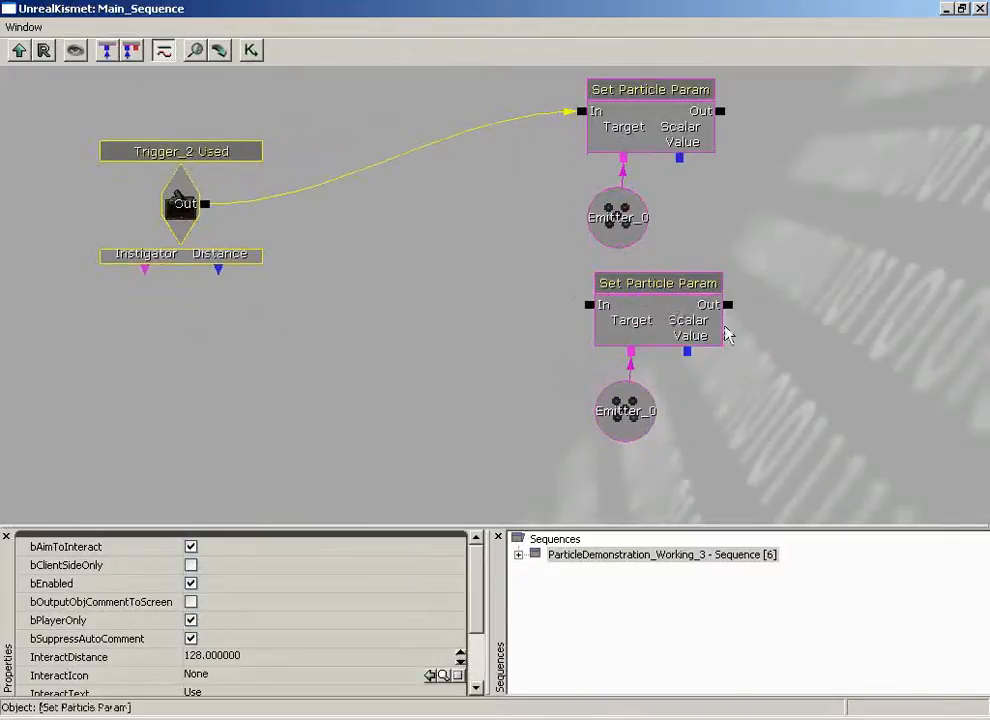
pyautogui.hotkey('ctrl', 'v')
pyautogui.moveTo(578, 367); pyautogui.dragTo(641, 437)
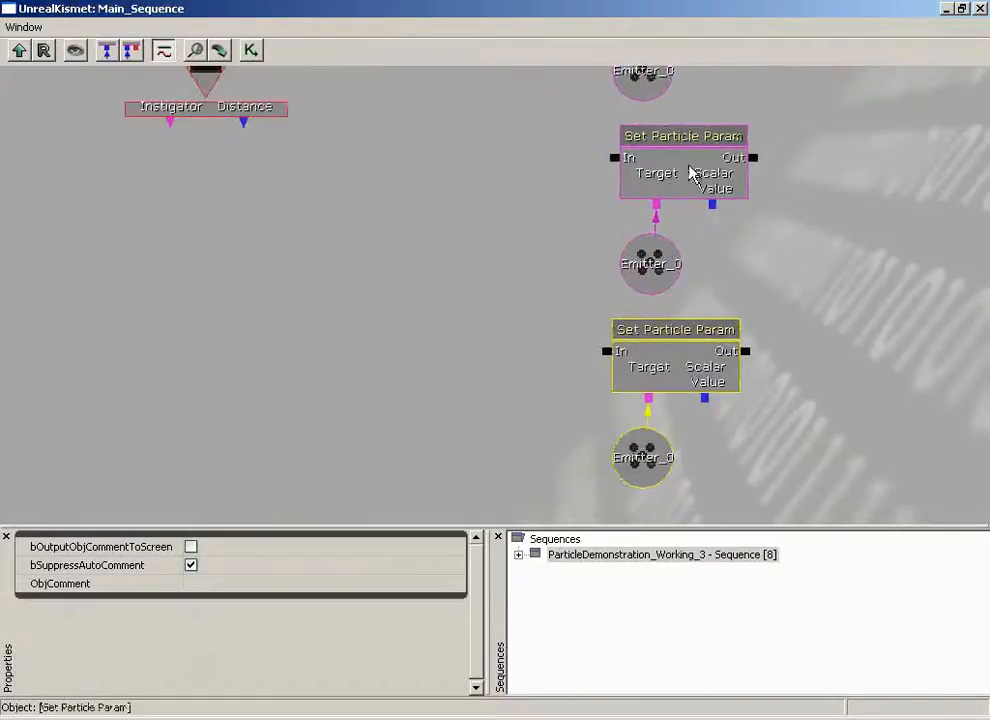
# Set the second Set Particle Param action's SparkColor vector to green, with X 0.1 and Y 1
pyautogui.click(692, 172)
pyautogui.doubleClick(100, 602)
pyautogui.doubleClick(72, 620)
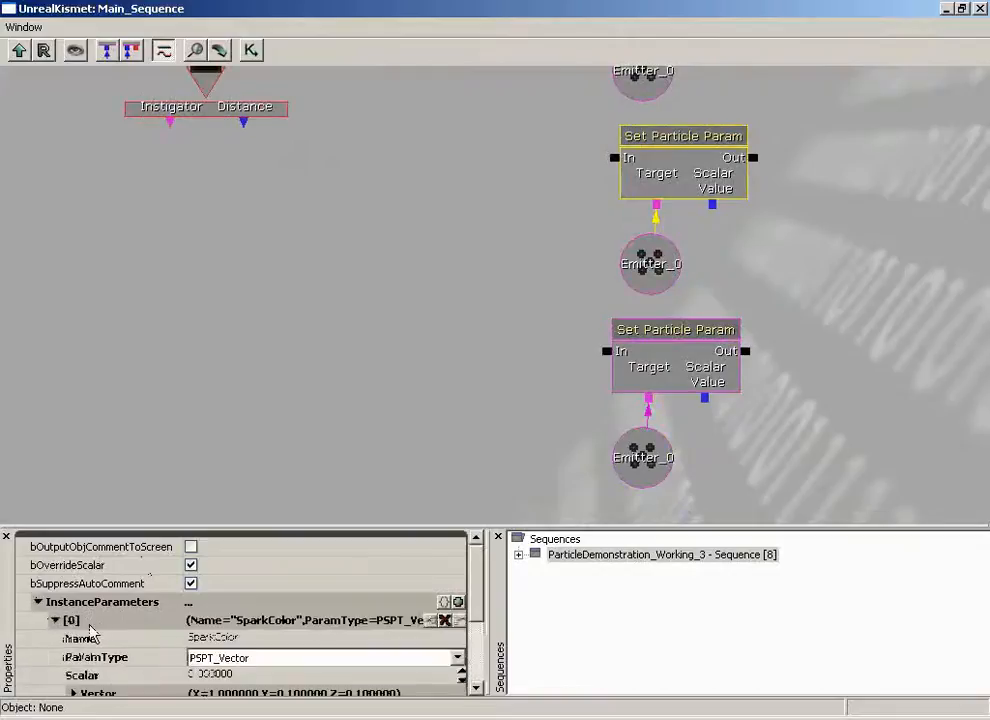
pyautogui.scroll(-2, 480, 582)
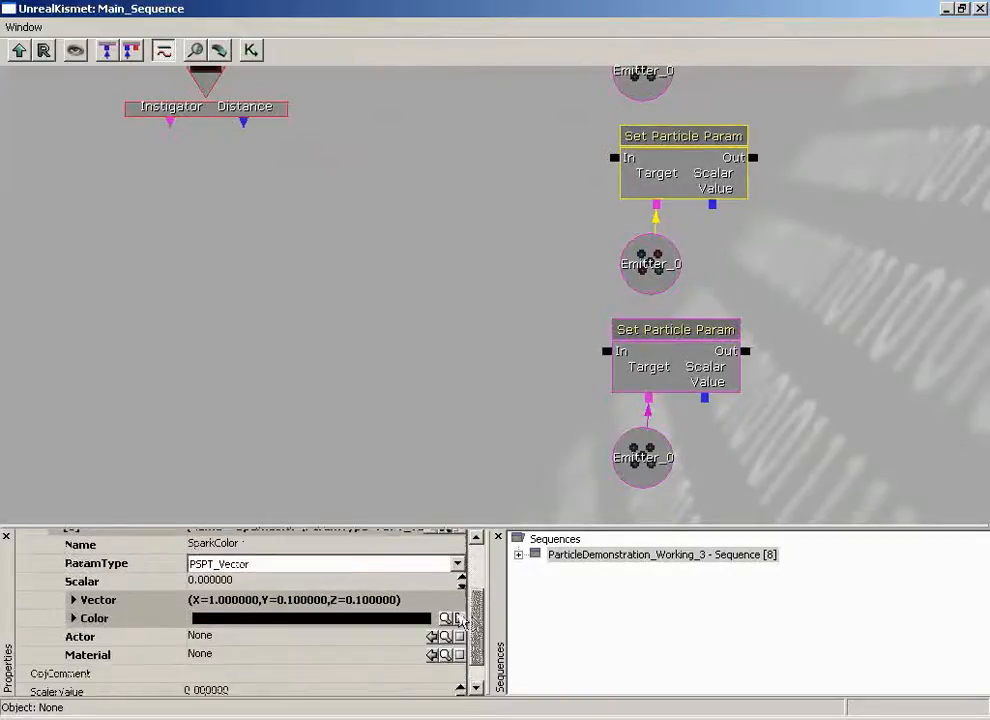
pyautogui.doubleClick(84, 600)
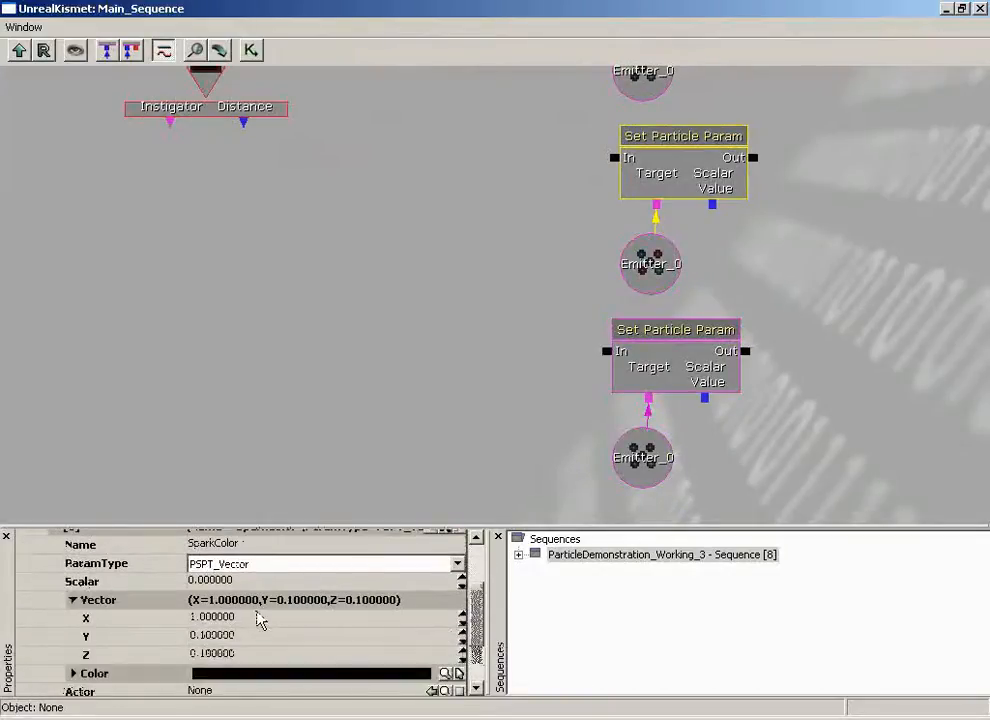
pyautogui.click(255, 617)
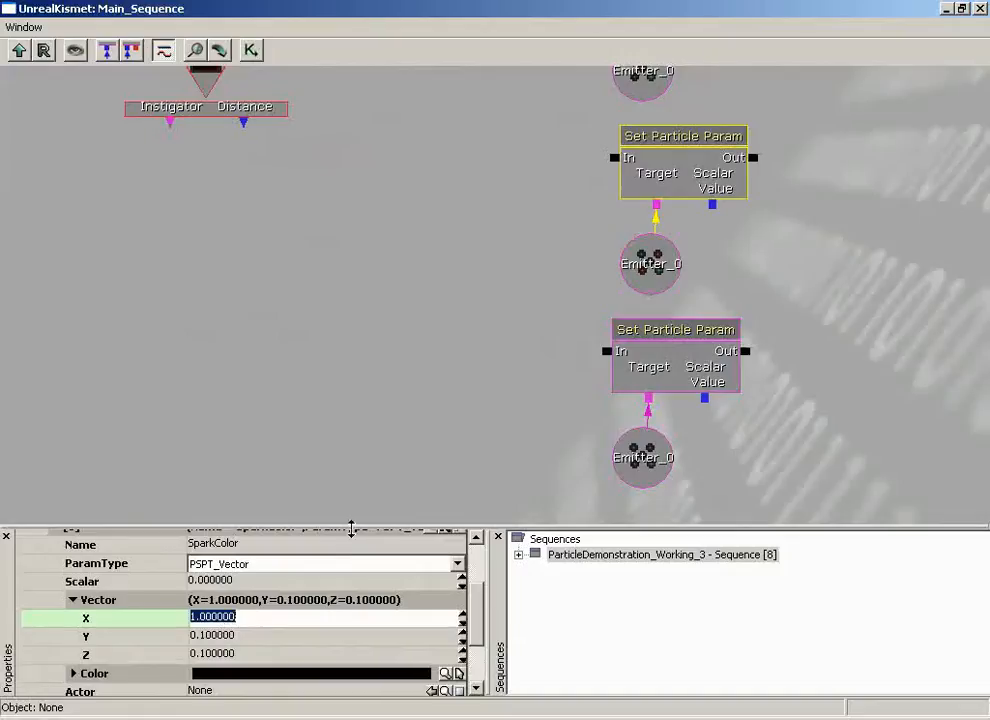
pyautogui.write('0.1')
pyautogui.press('Tab')
pyautogui.write('1')
pyautogui.press('Return')
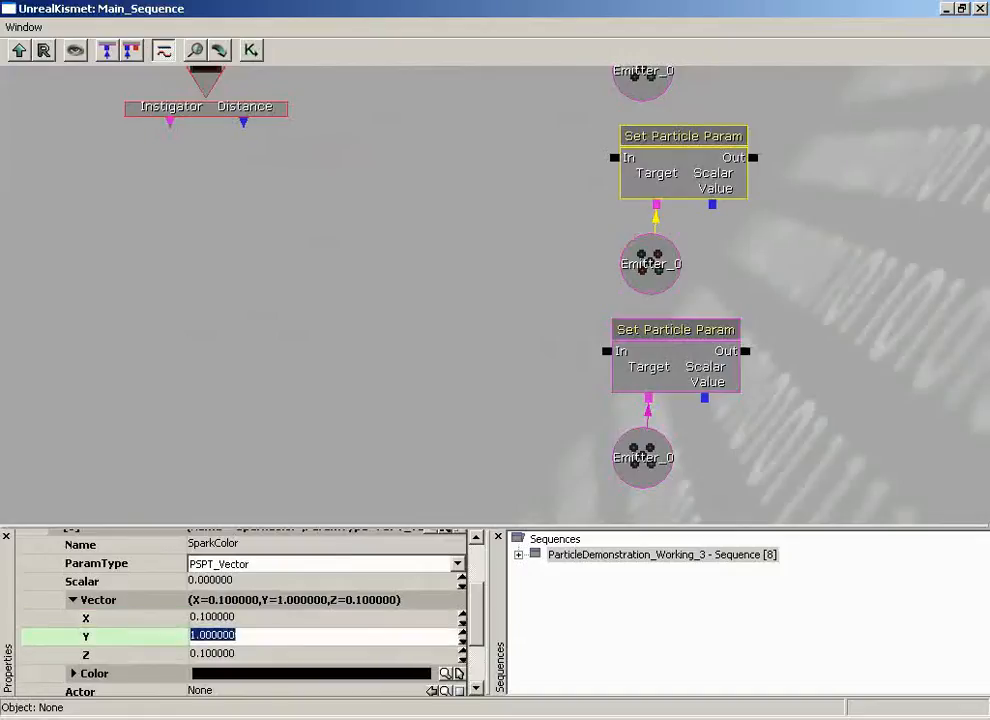
# Set the third Set Particle Param action's SparkColor vector to blue, with X 0.1 and Z 1
pyautogui.click(674, 376)
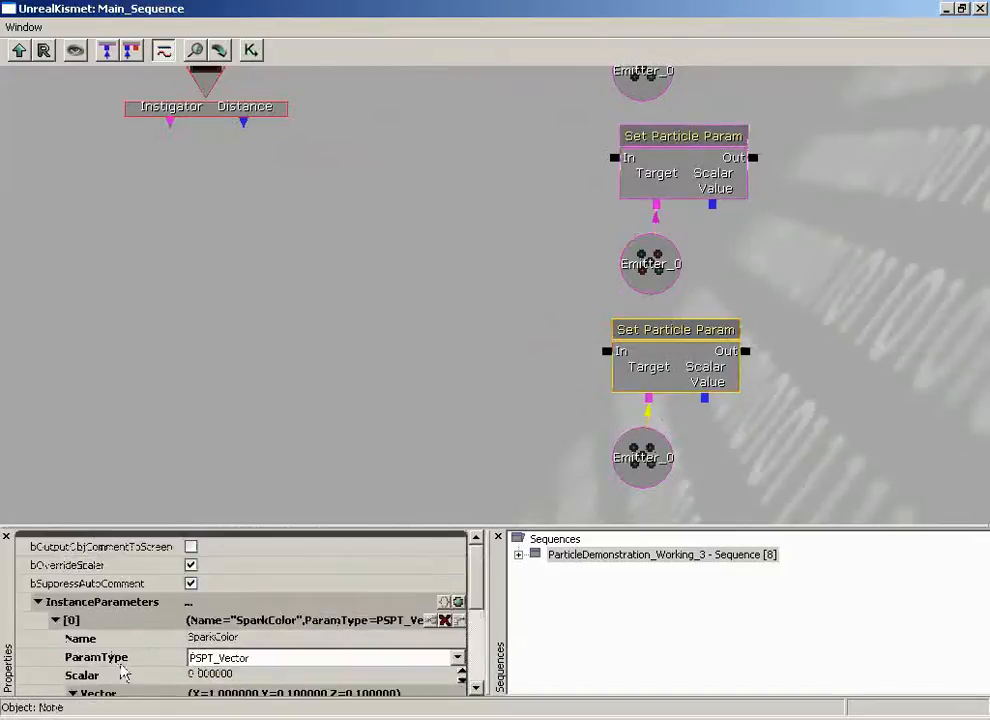
pyautogui.scroll(-2, 200, 640)
pyautogui.click(222, 590)
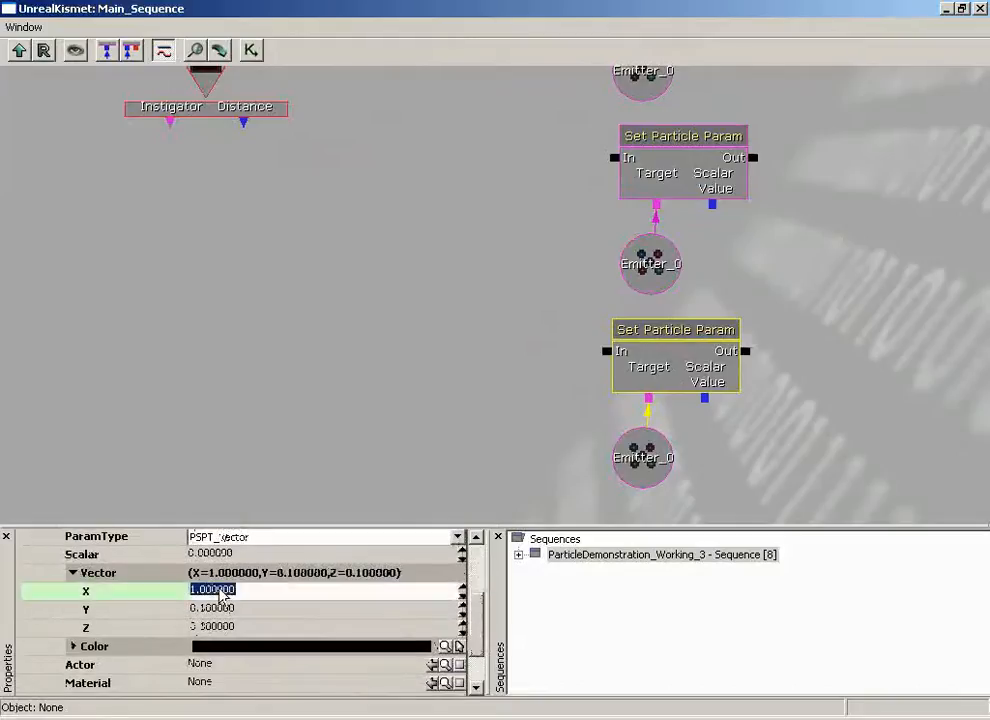
pyautogui.write('0.1')
pyautogui.press('Tab')
pyautogui.press('Tab')
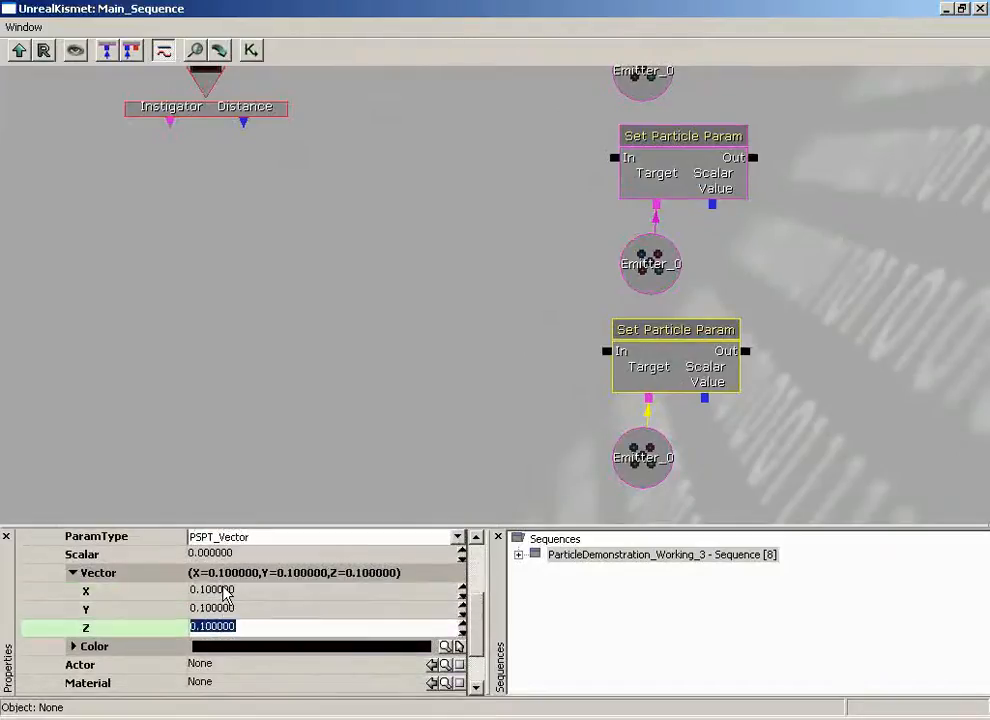
pyautogui.write('1')
pyautogui.press('Return')
# Break the link from the Trigger_2 Used event to the first action and move the event down, level with the middle action
pyautogui.moveTo(307, 288); pyautogui.dragTo(352, 185)
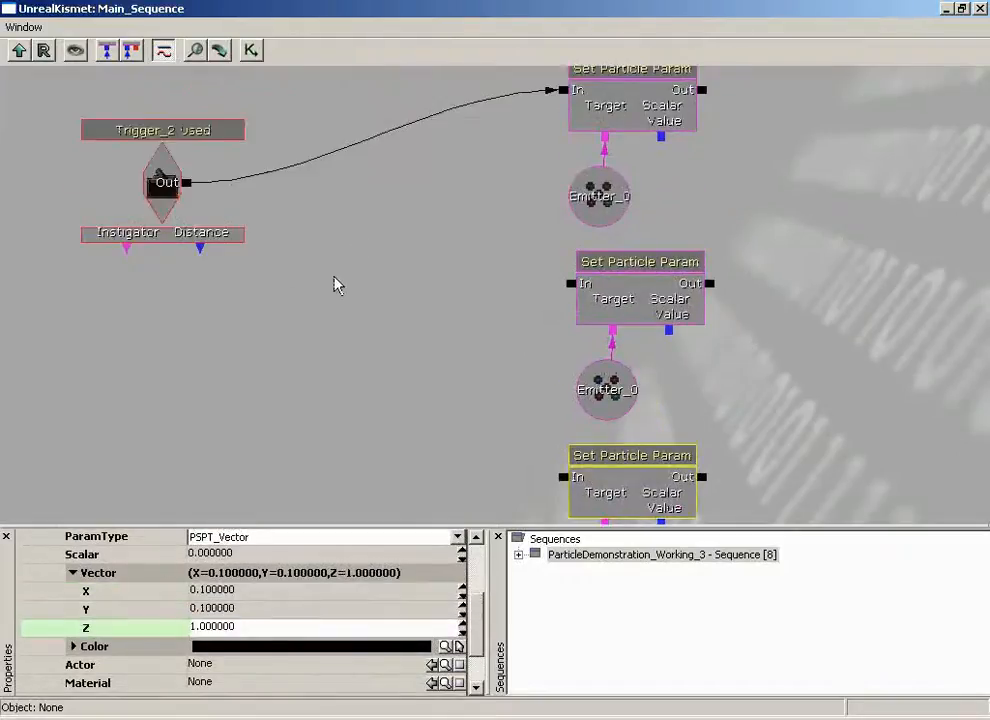
pyautogui.moveTo(353, 268); pyautogui.dragTo(304, 273)
pyautogui.scroll(-4, 427, 225)
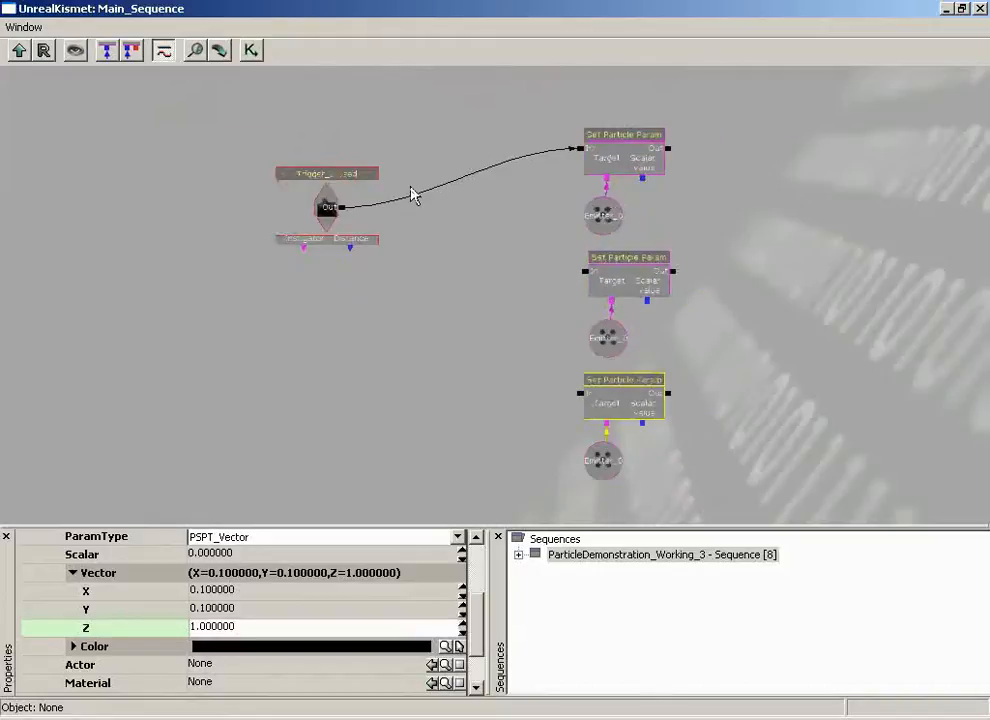
pyautogui.click(338, 230)
pyautogui.keyDown('alt'); pyautogui.click(340, 212); pyautogui.keyUp('alt')
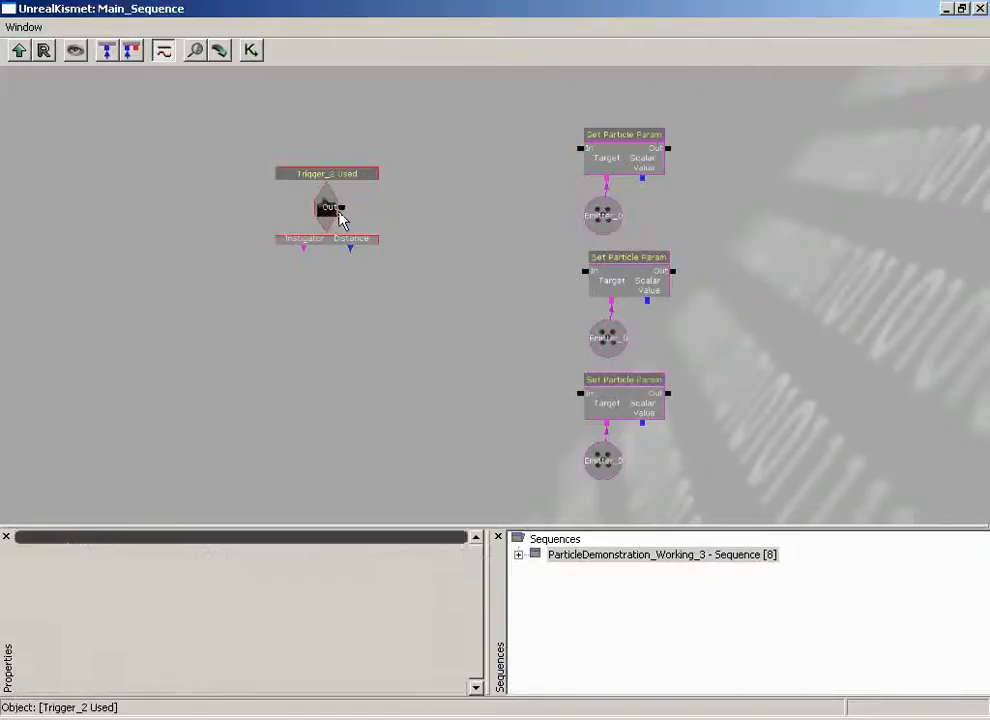
pyautogui.moveTo(332, 218); pyautogui.dragTo(281, 271)
pyautogui.scroll(4, 457, 290)
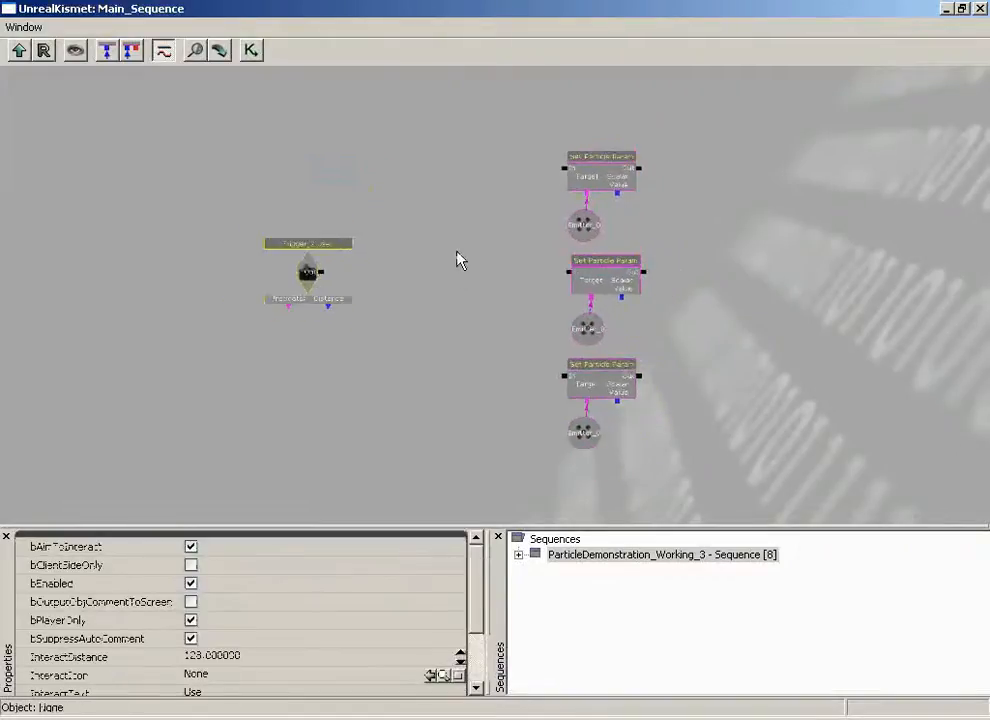
# Add a Random switch between the trigger event and the actions and set its LinkCount to 3
pyautogui.rightClick(394, 223)
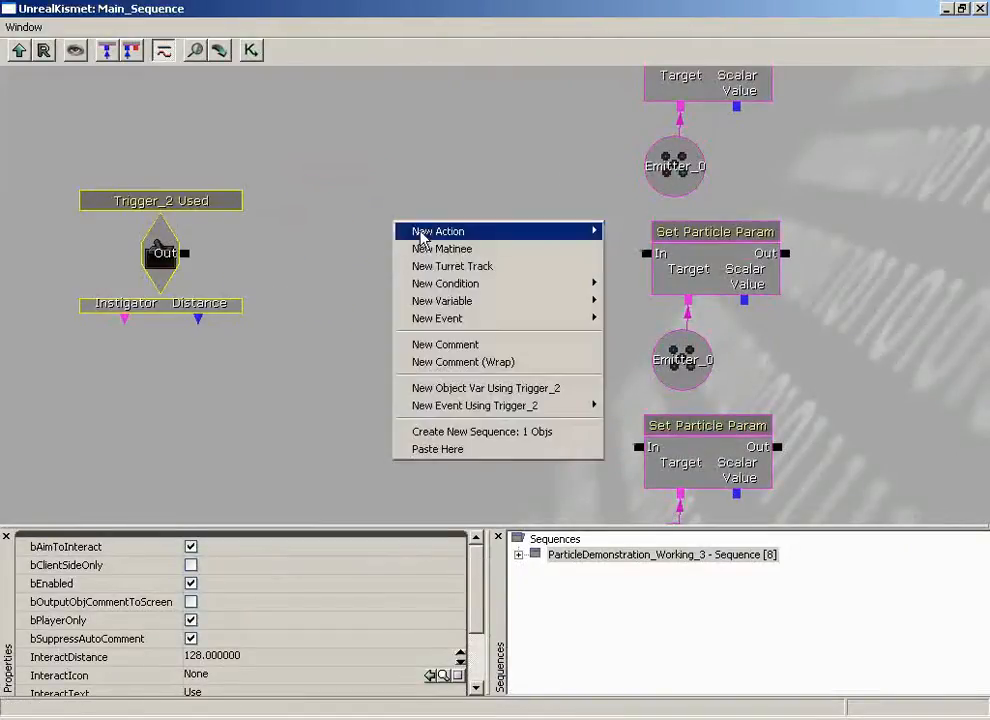
pyautogui.moveTo(422, 237)
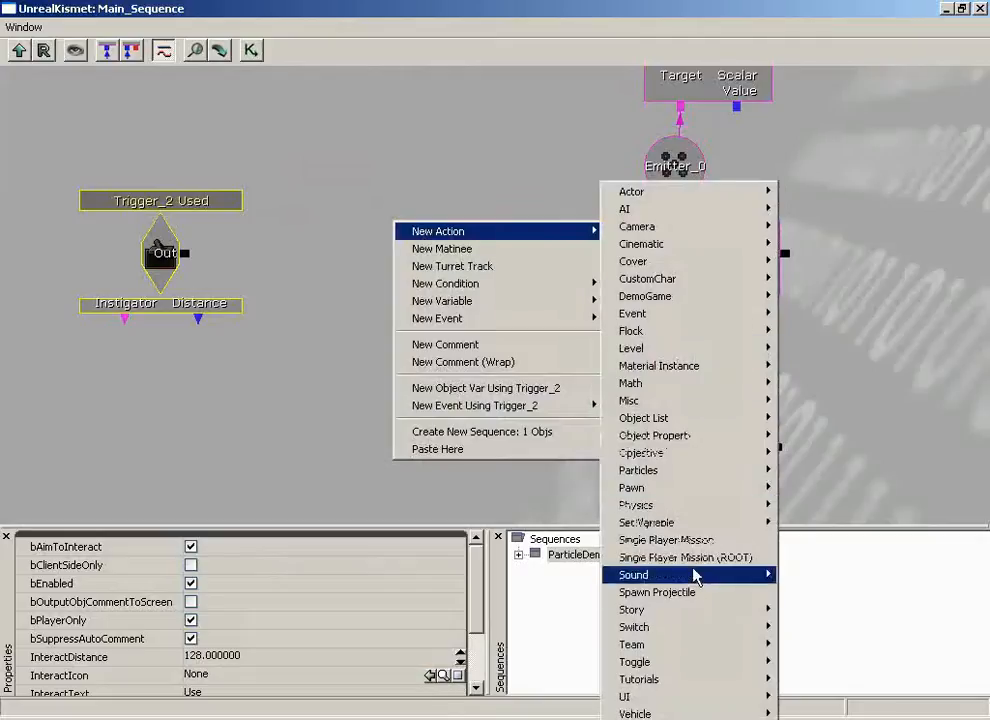
pyautogui.moveTo(689, 634)
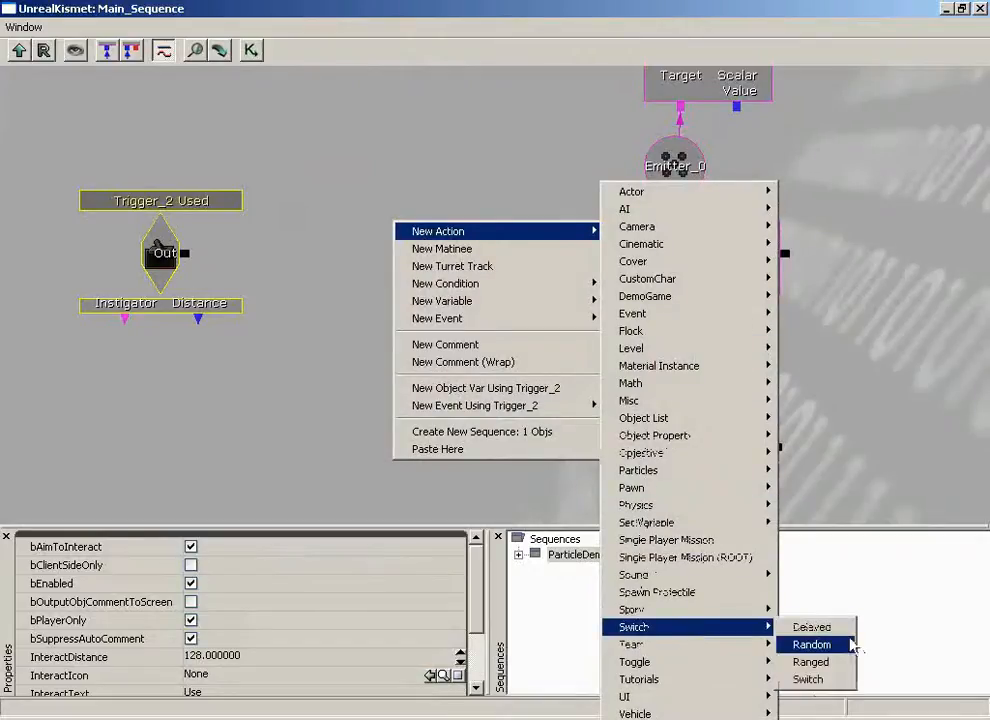
pyautogui.click(841, 645)
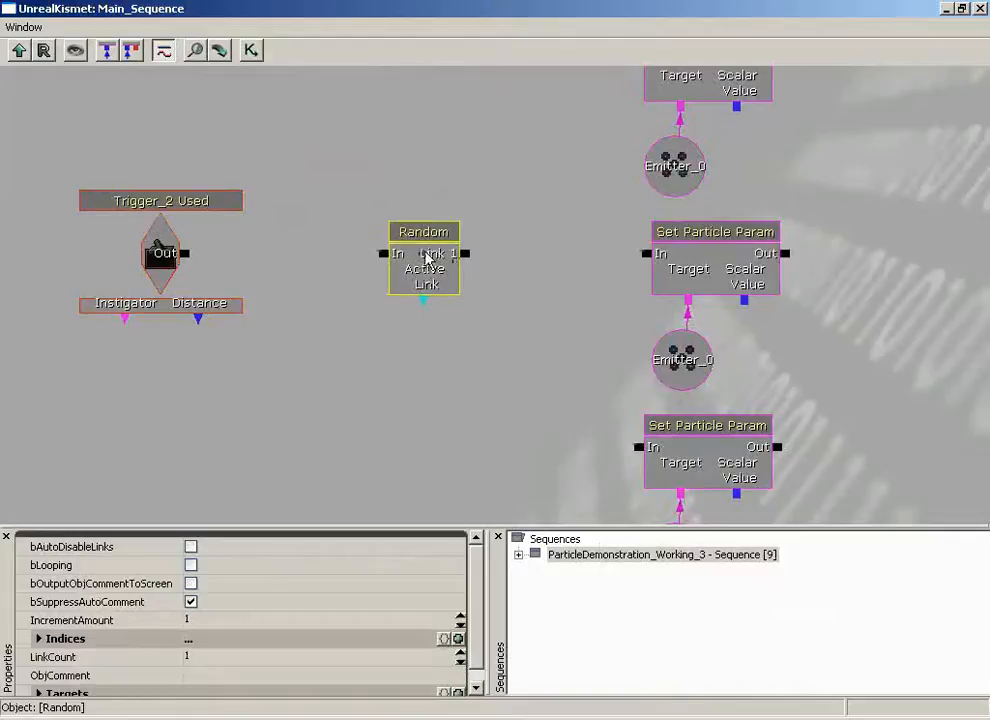
pyautogui.click(194, 657)
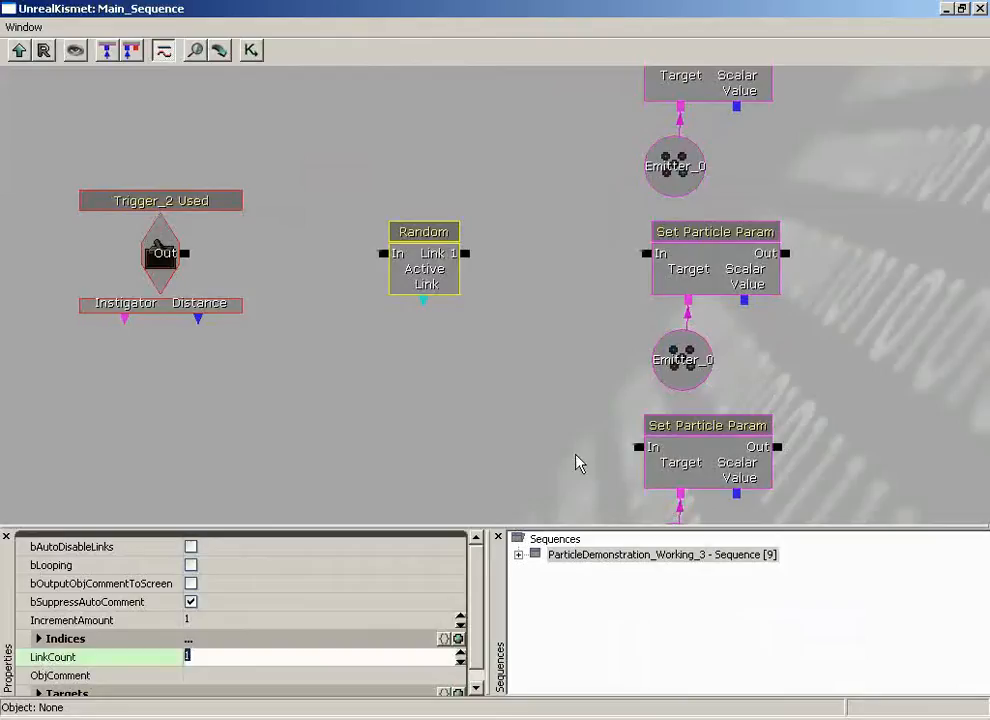
pyautogui.write('3')
pyautogui.press('Return')
# Connect the Random switch's three links to the three Set Particle Param actions and the trigger event's output to the switch's input
pyautogui.moveTo(487, 251); pyautogui.dragTo(639, 146)
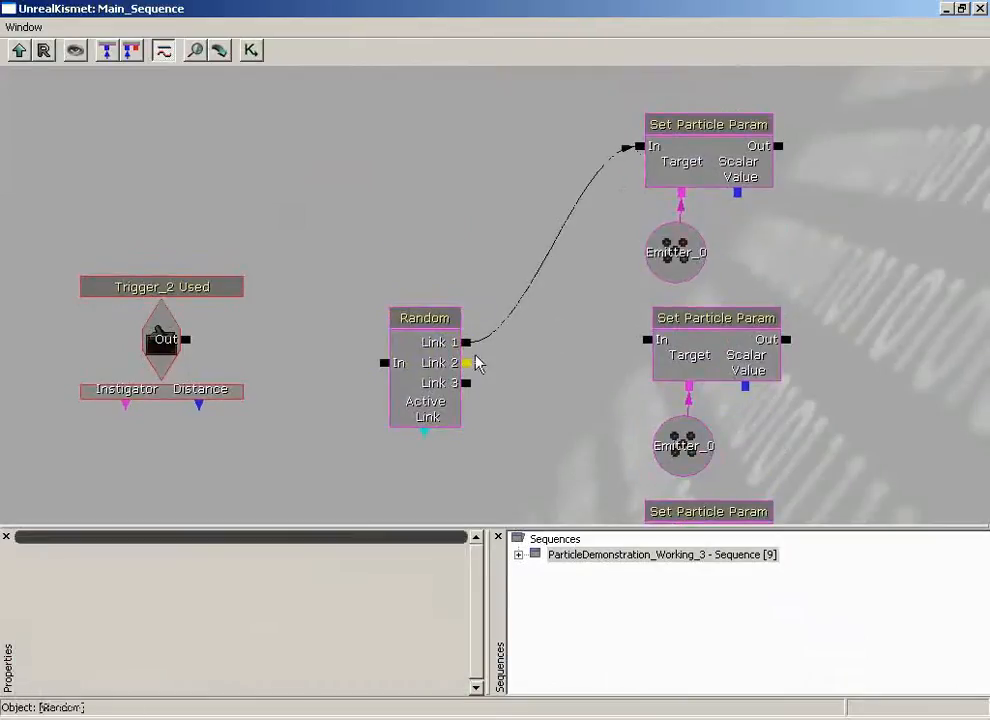
pyautogui.moveTo(466, 362); pyautogui.dragTo(640, 342)
pyautogui.moveTo(470, 404); pyautogui.dragTo(670, 468)
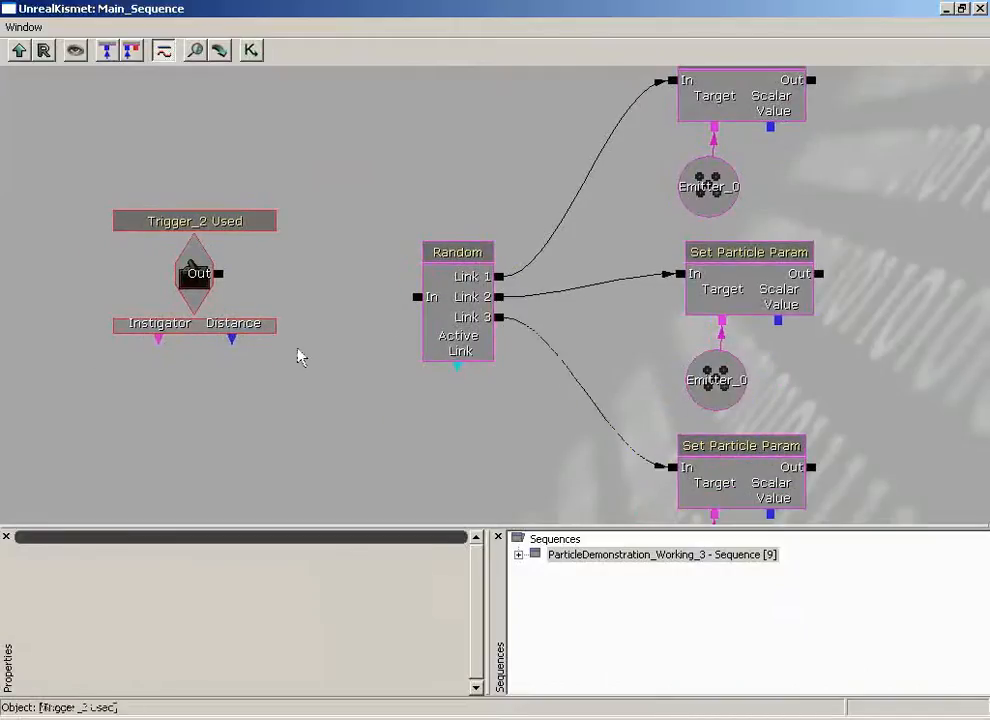
pyautogui.moveTo(219, 276); pyautogui.dragTo(417, 297)
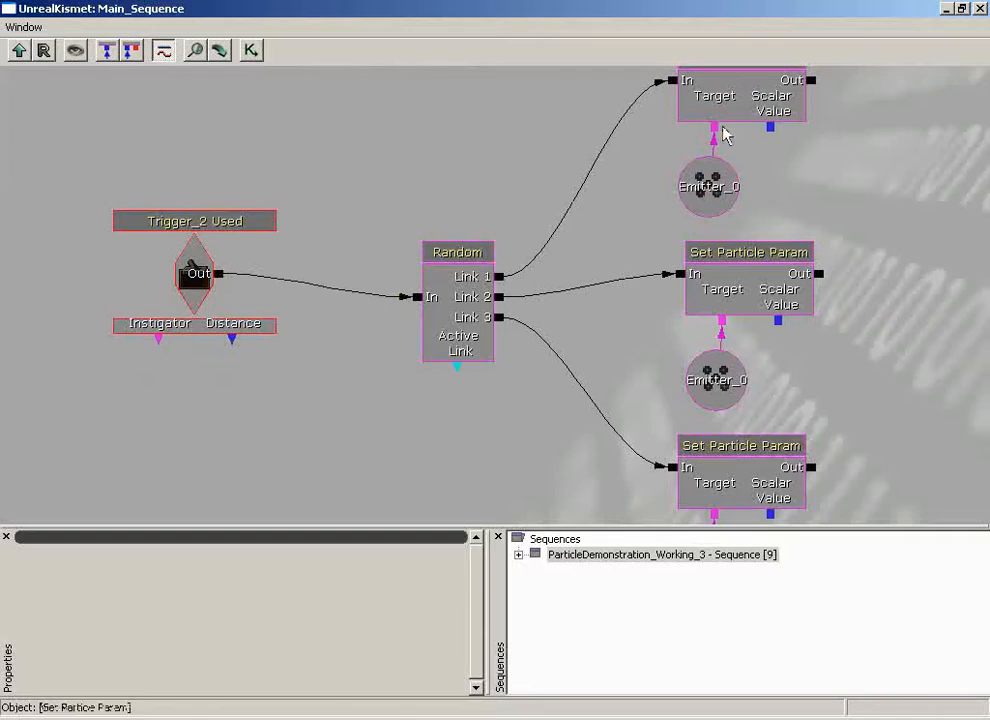
# Close Kismet and play the level from the floor near the trigger to test the random spark colors, ending the play session when done
pyautogui.click(981, 8)
pyautogui.scroll(-3, 387, 480)
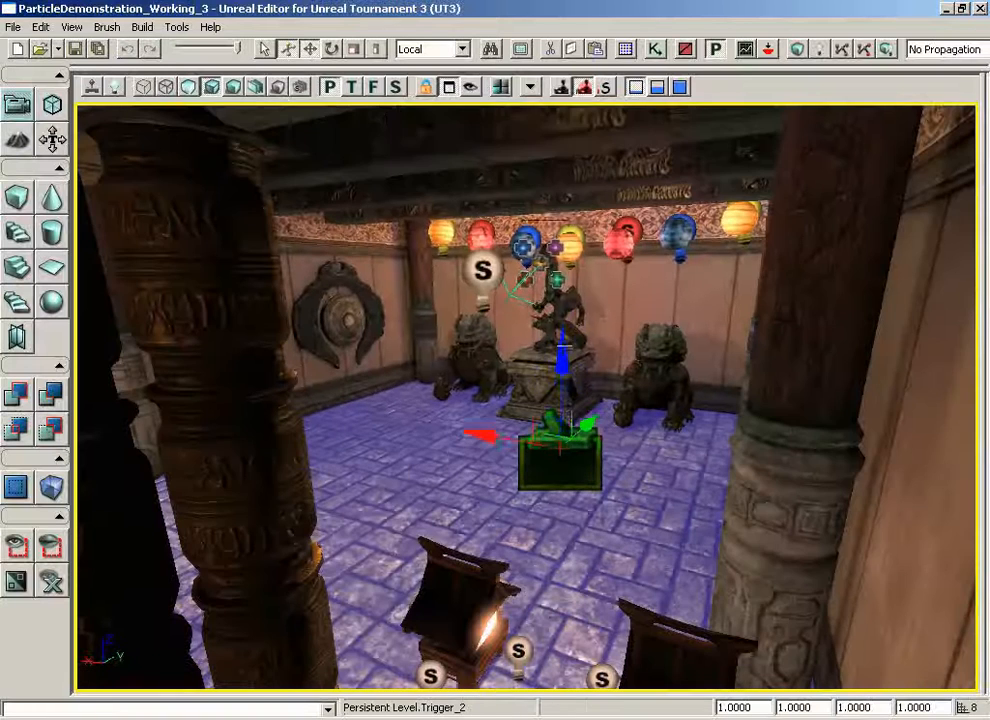
pyautogui.rightClick(387, 462)
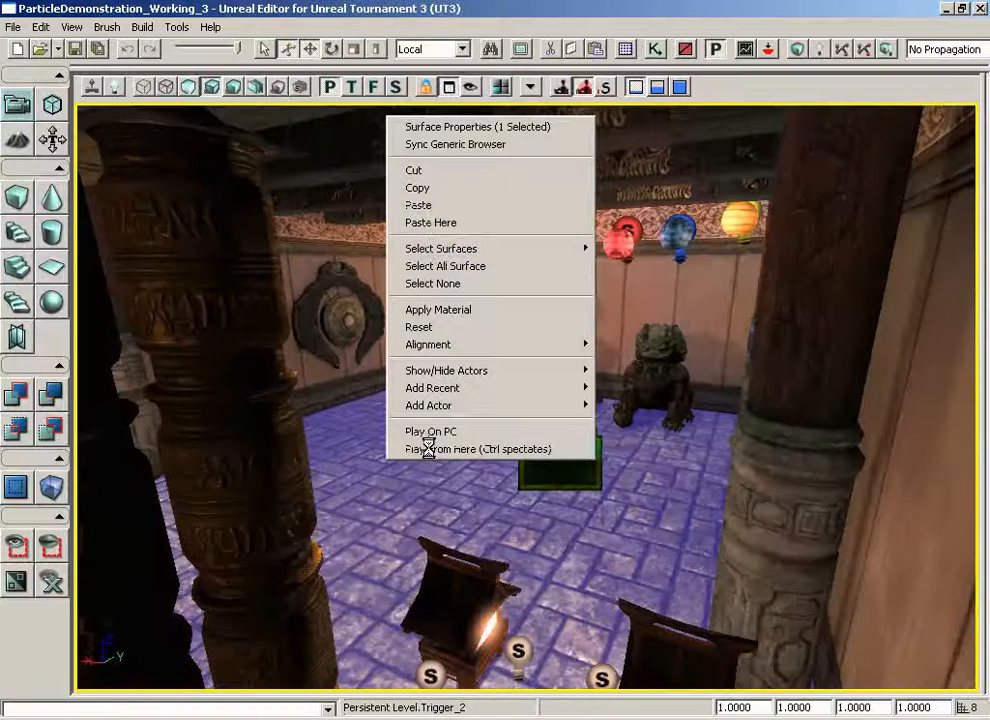
pyautogui.click(426, 447)
pyautogui.press('w')
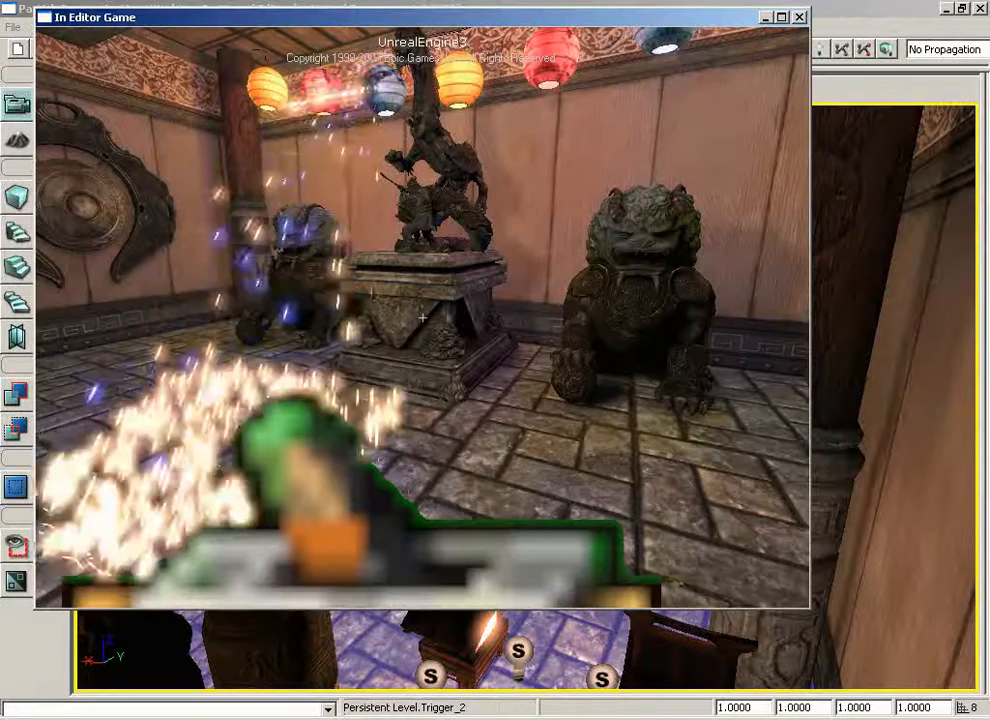
pyautogui.press('Escape')
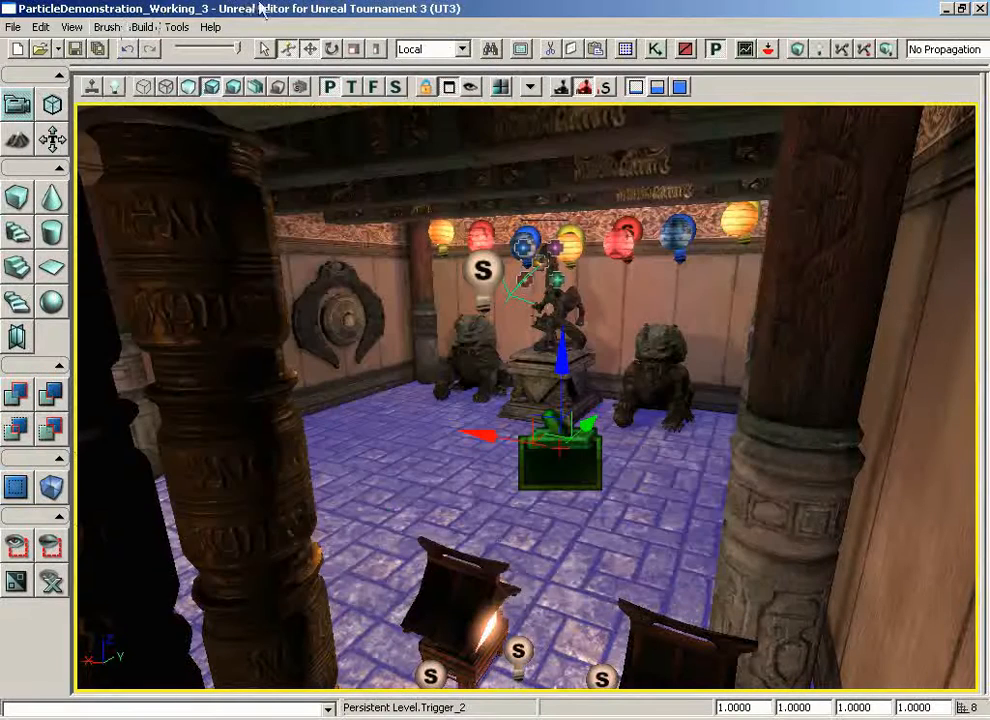
# Reopen Kismet, turn off bAimToInteract for the Trigger_2 Used event and set its InteractDistance to 200
pyautogui.click(655, 50)
pyautogui.click(248, 316)
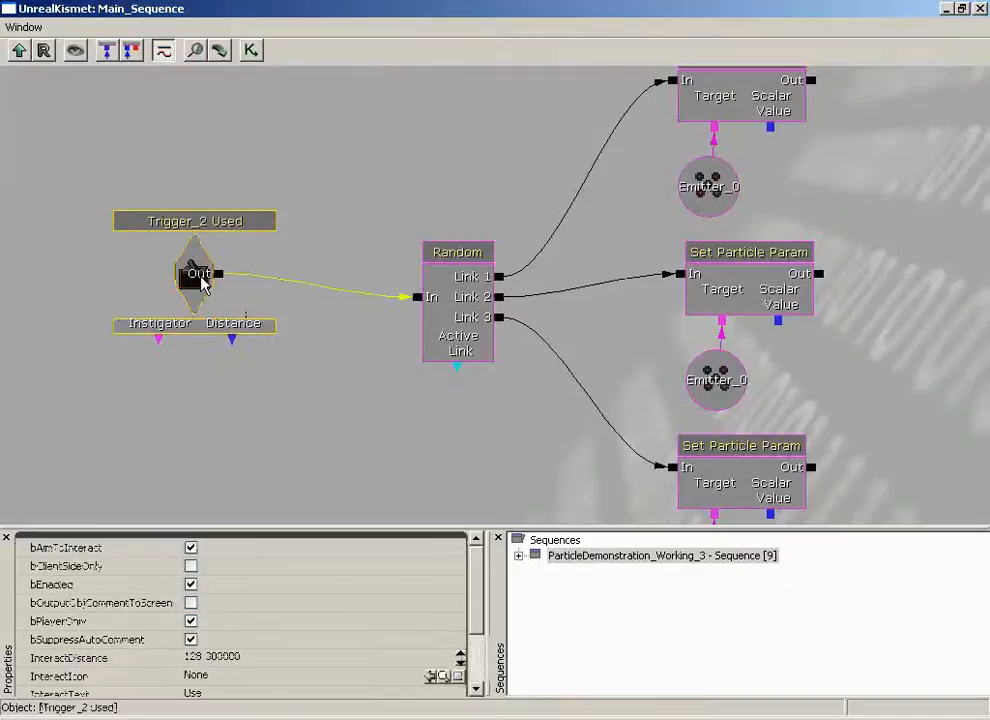
pyautogui.click(300, 657)
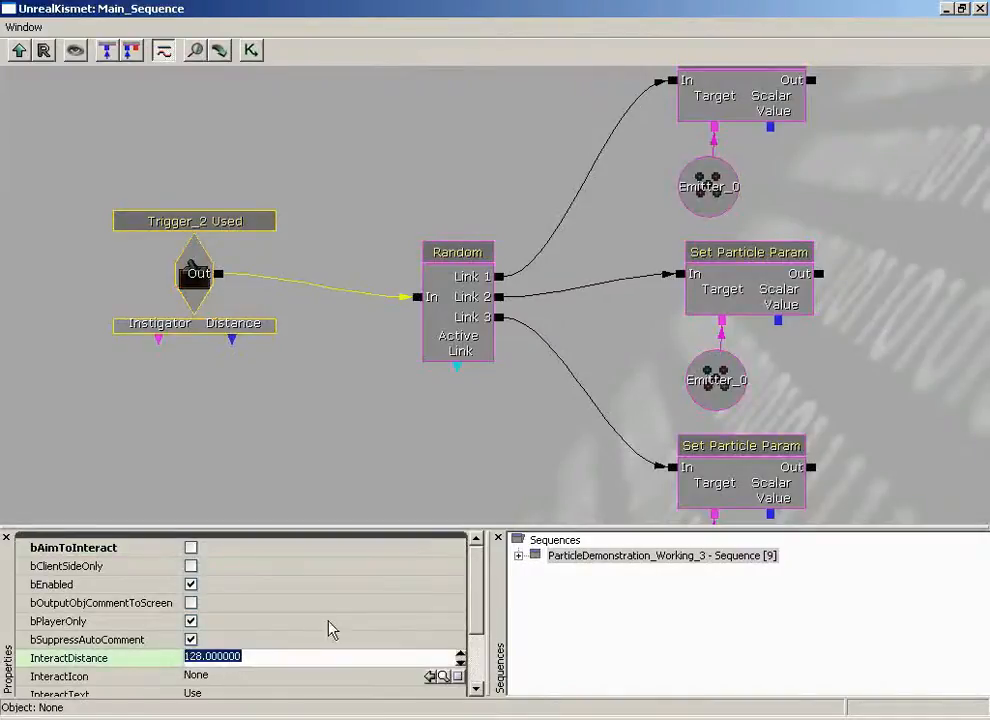
pyautogui.write('2')
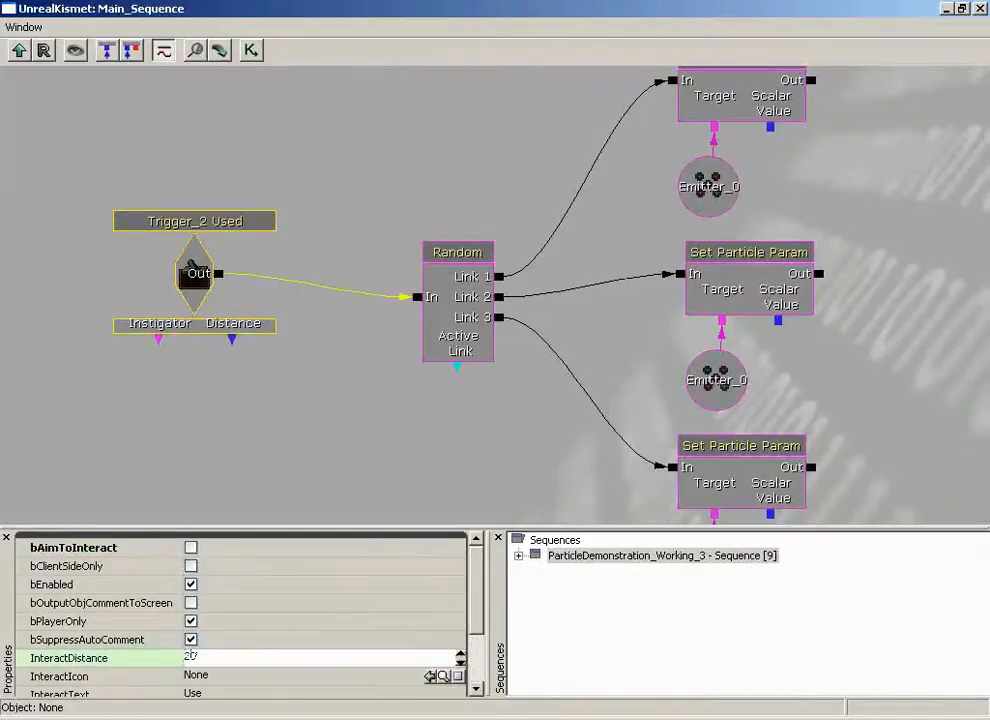
pyautogui.press('Return')
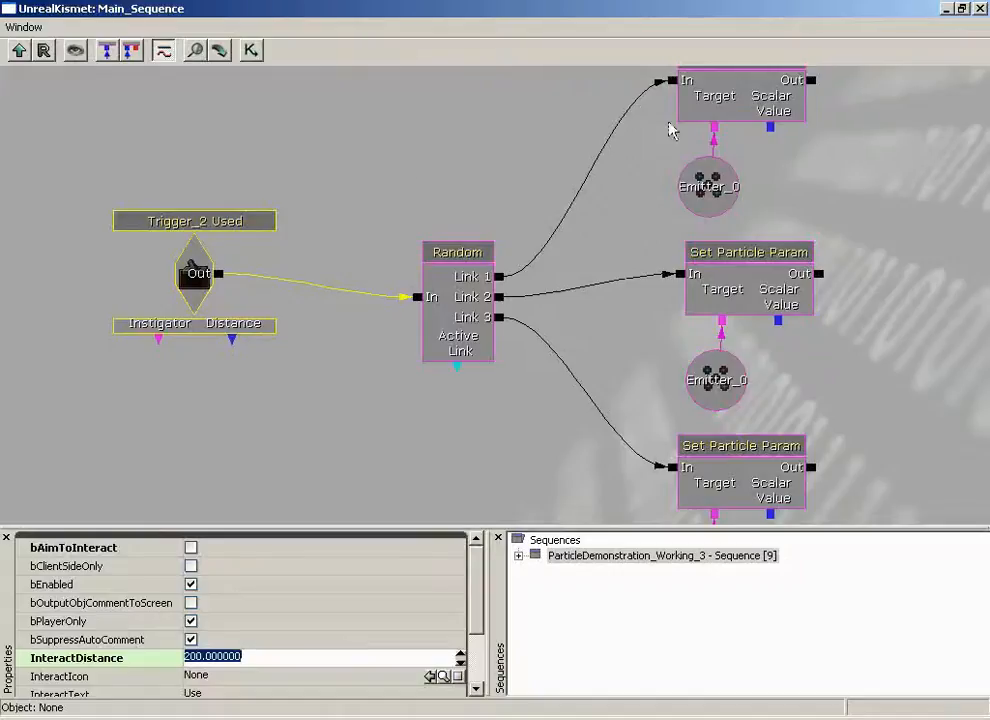
# Close Kismet and open the part_simpleSparks particle system from the Generic Browser in Cascade
pyautogui.click(980, 9)
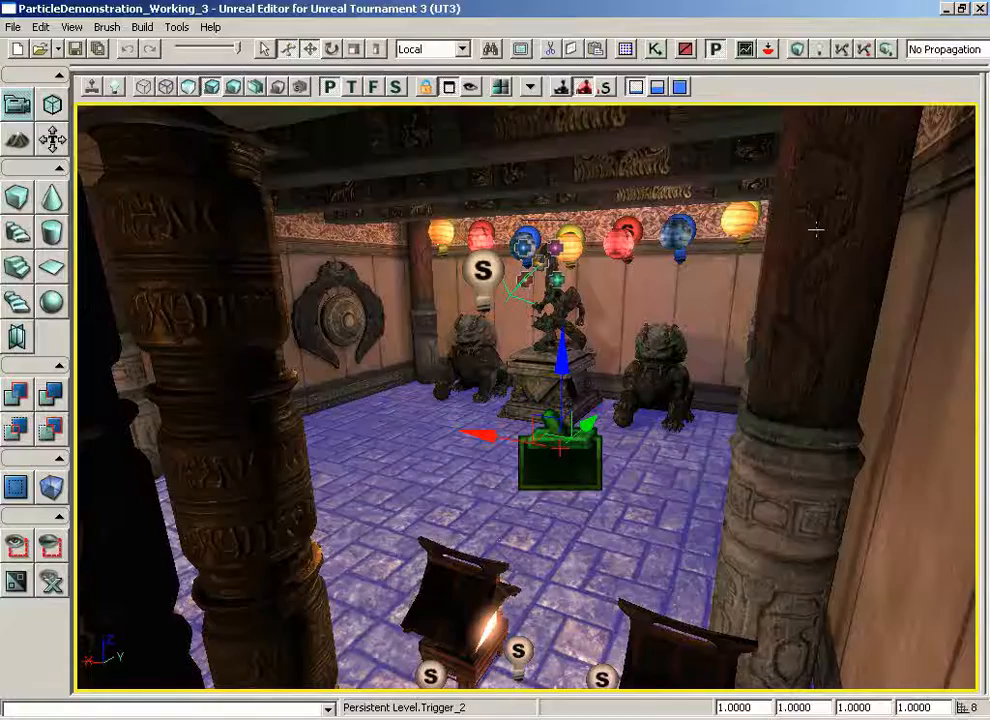
pyautogui.click(624, 51)
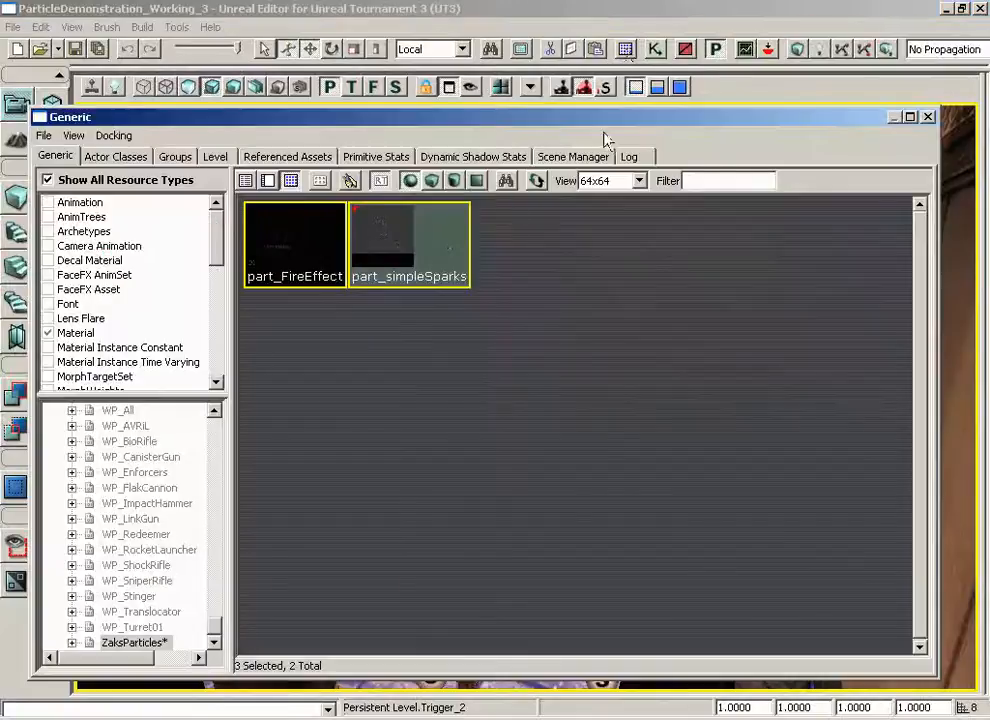
pyautogui.doubleClick(405, 235)
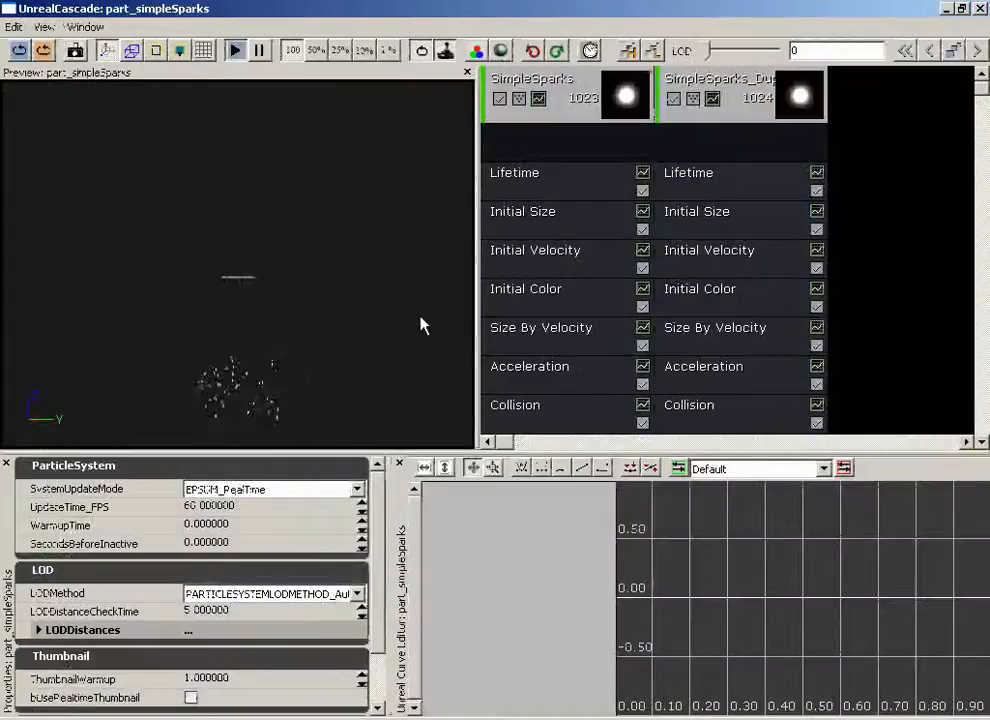
# Change the SimpleSparks emitter's Acceleration distribution to DistributionVectorParticleParameter and name the parameter SparkGravity
pyautogui.click(557, 375)
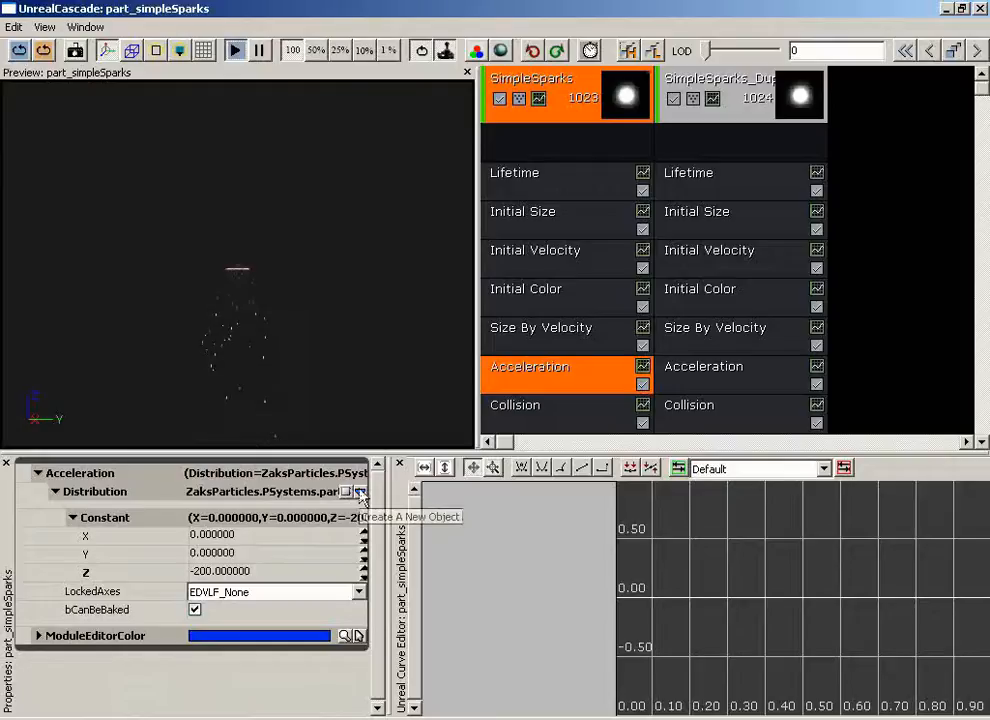
pyautogui.click(359, 492)
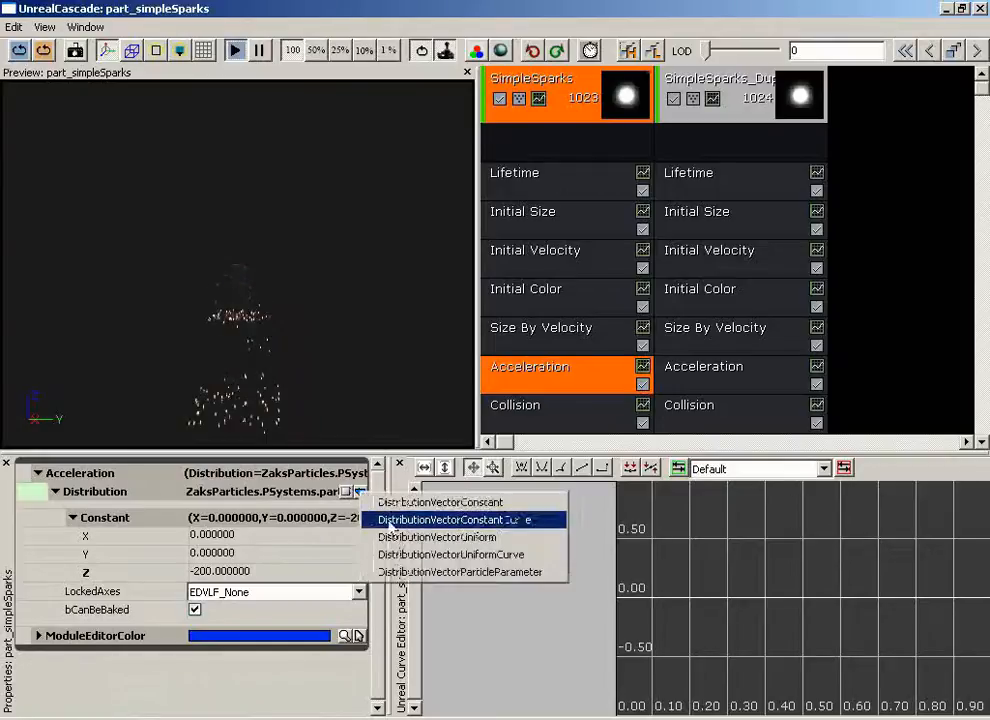
pyautogui.click(403, 572)
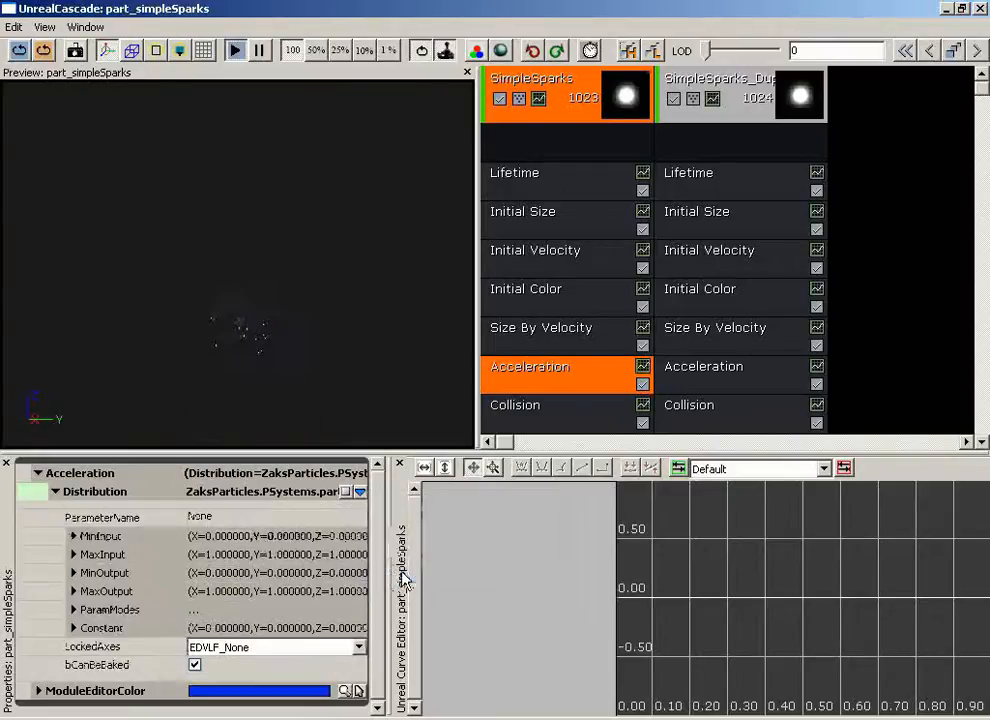
pyautogui.click(230, 518)
pyautogui.write('SparkGravity')
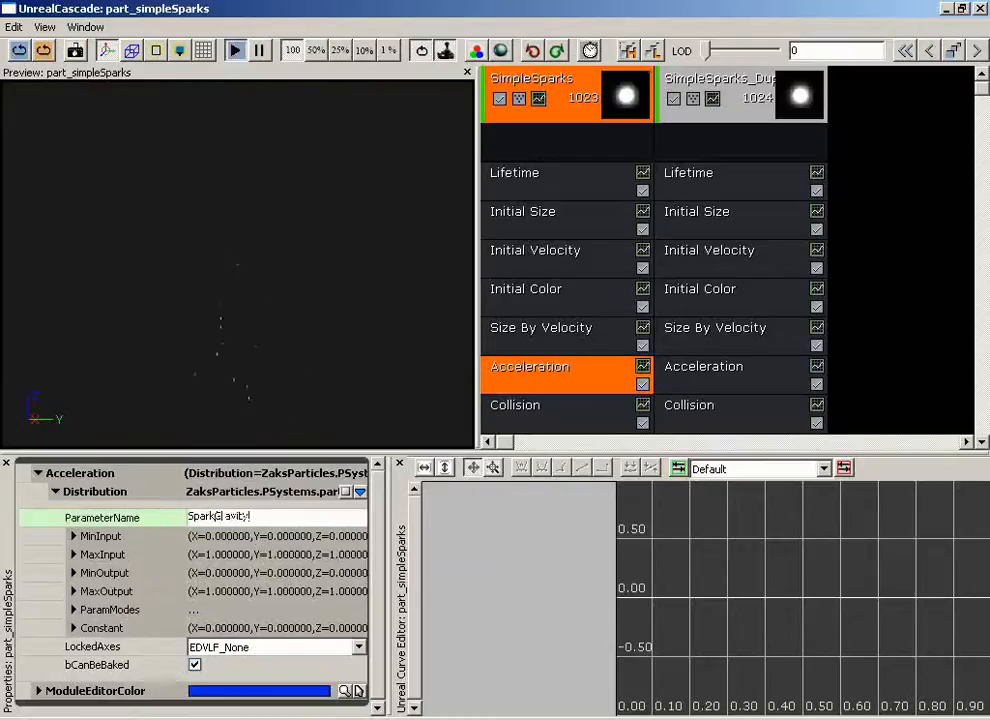
# Confirm the SparkGravity parameter name and set the MinInput Z of the SimpleSparks Acceleration distribution to -1
pyautogui.press('Return')
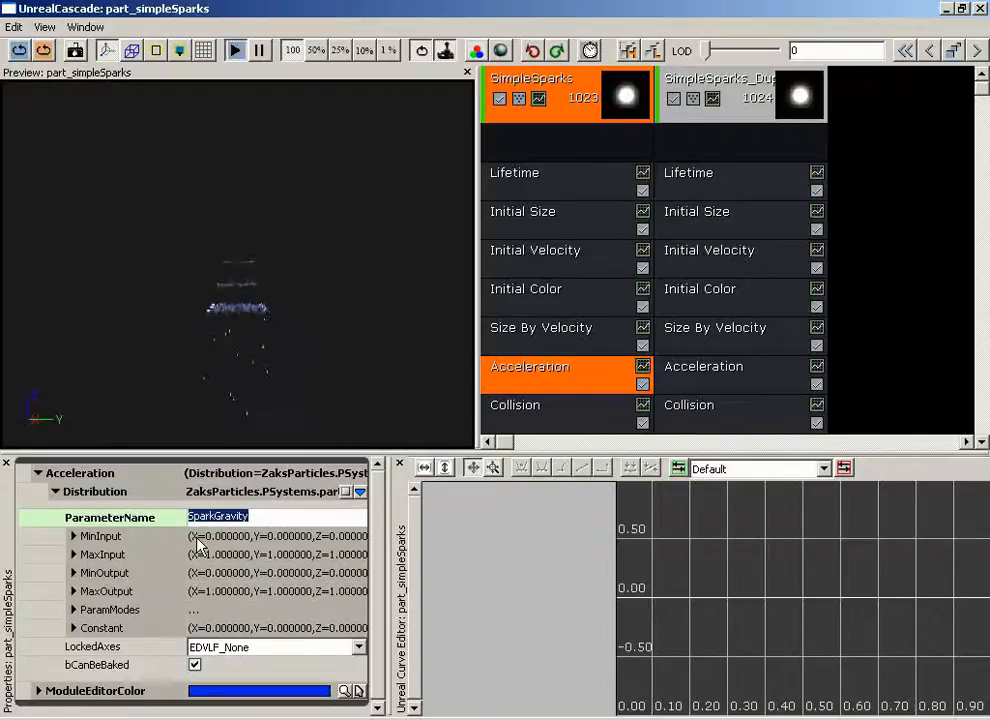
pyautogui.doubleClick(133, 539)
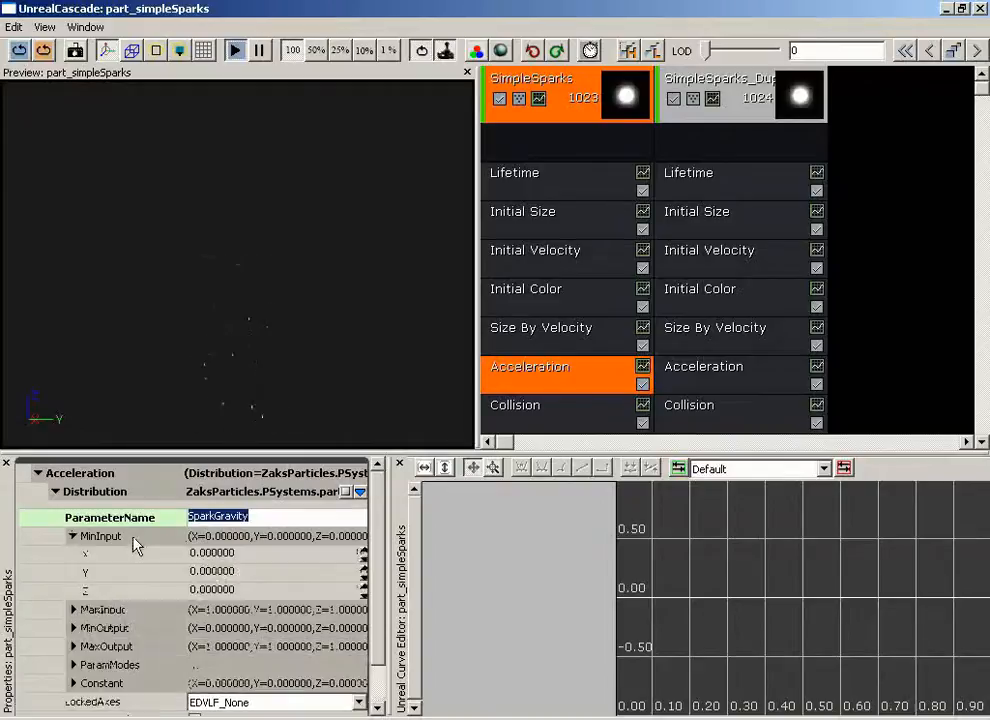
pyautogui.click(228, 590)
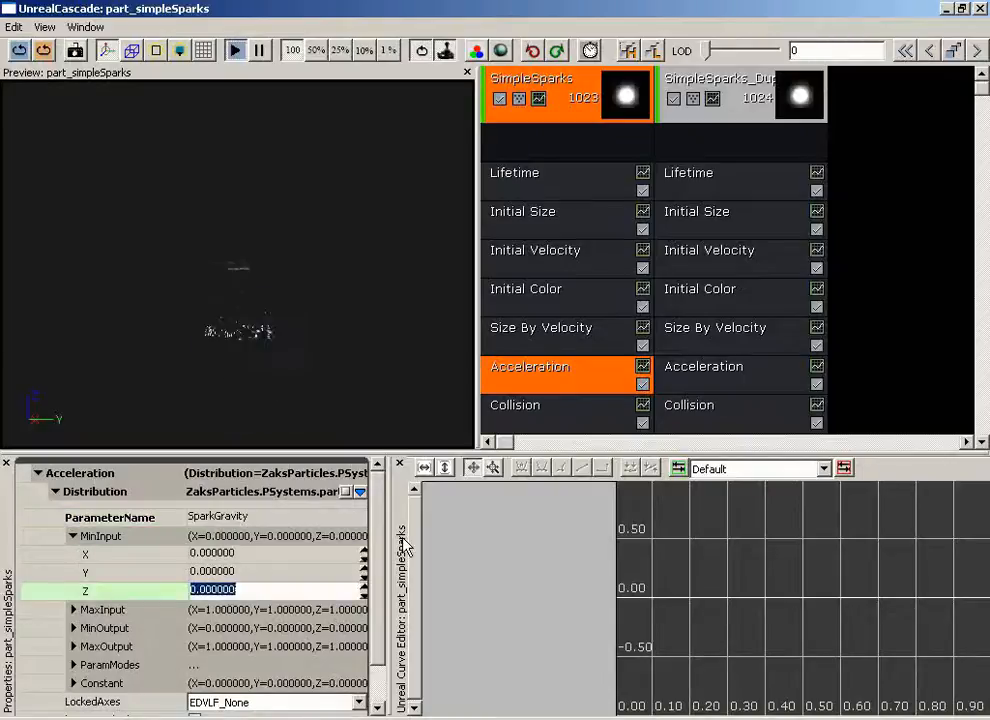
pyautogui.write('-1')
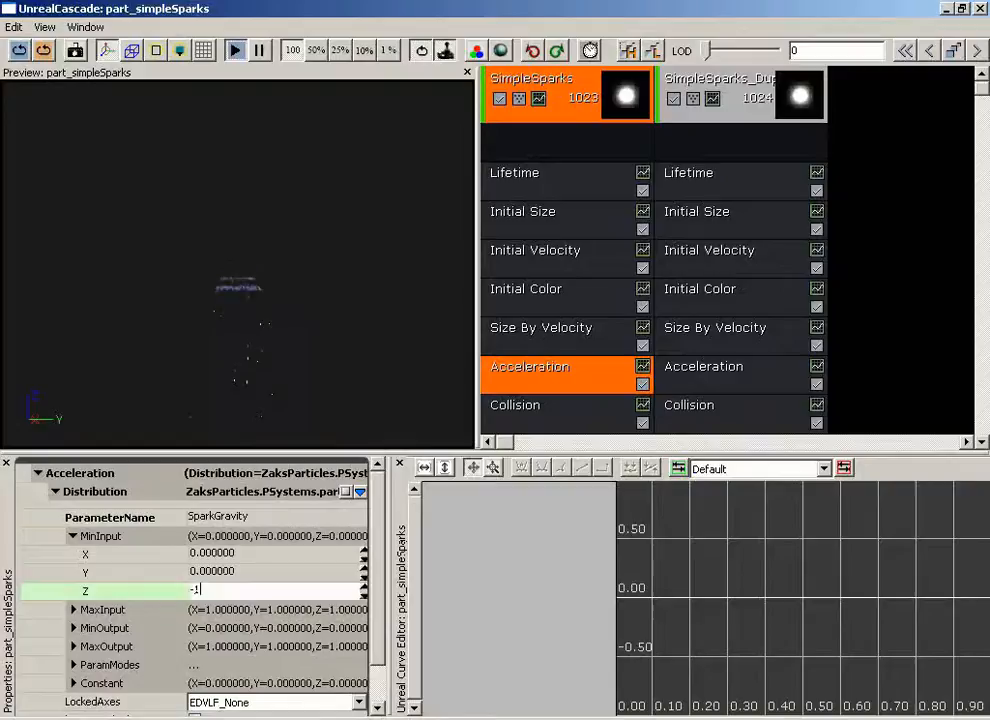
pyautogui.press('Return')
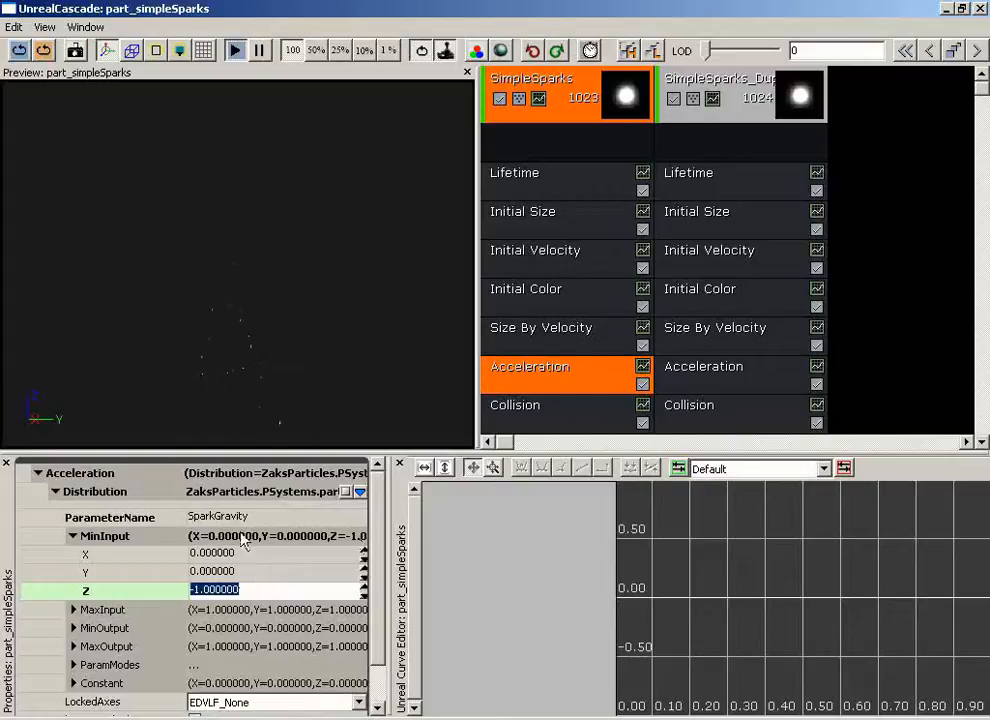
pyautogui.click(111, 541)
# Set the Acceleration distribution's MinOutput Z to -200 and its MaxOutput Z to 200
pyautogui.click(115, 576)
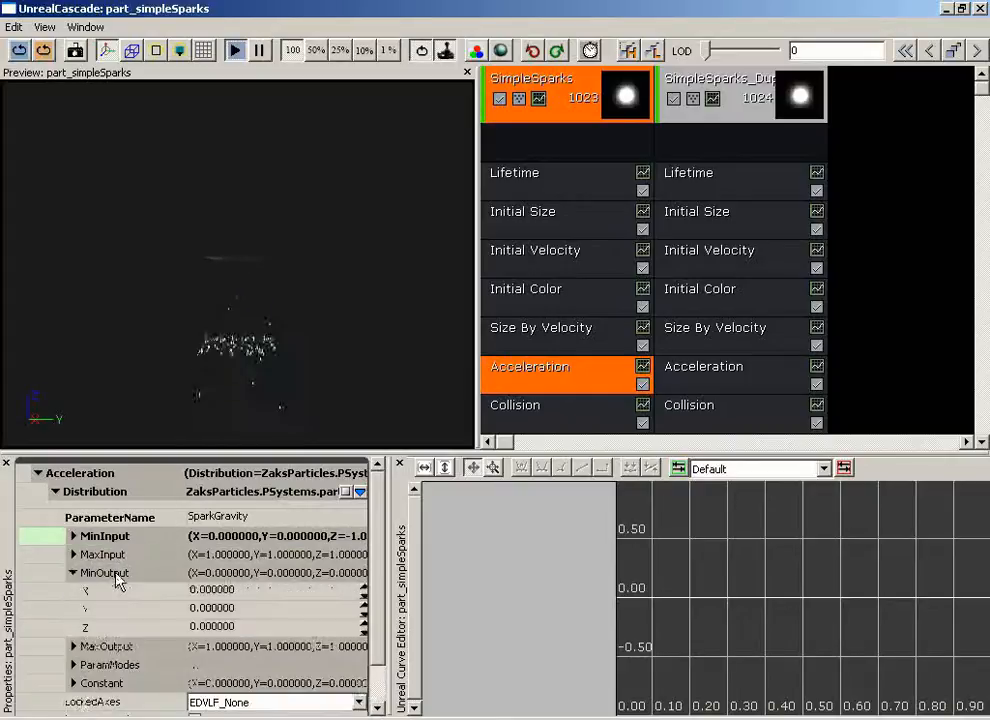
pyautogui.click(219, 626)
pyautogui.write('-2')
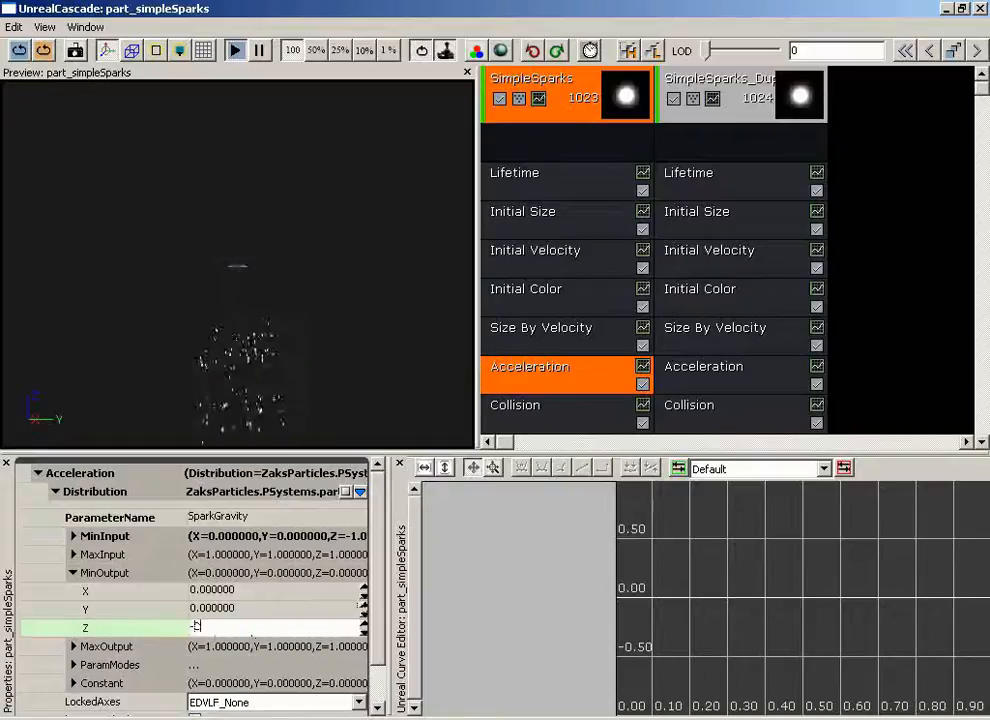
pyautogui.write('00')
pyautogui.press('Return')
pyautogui.click(106, 647)
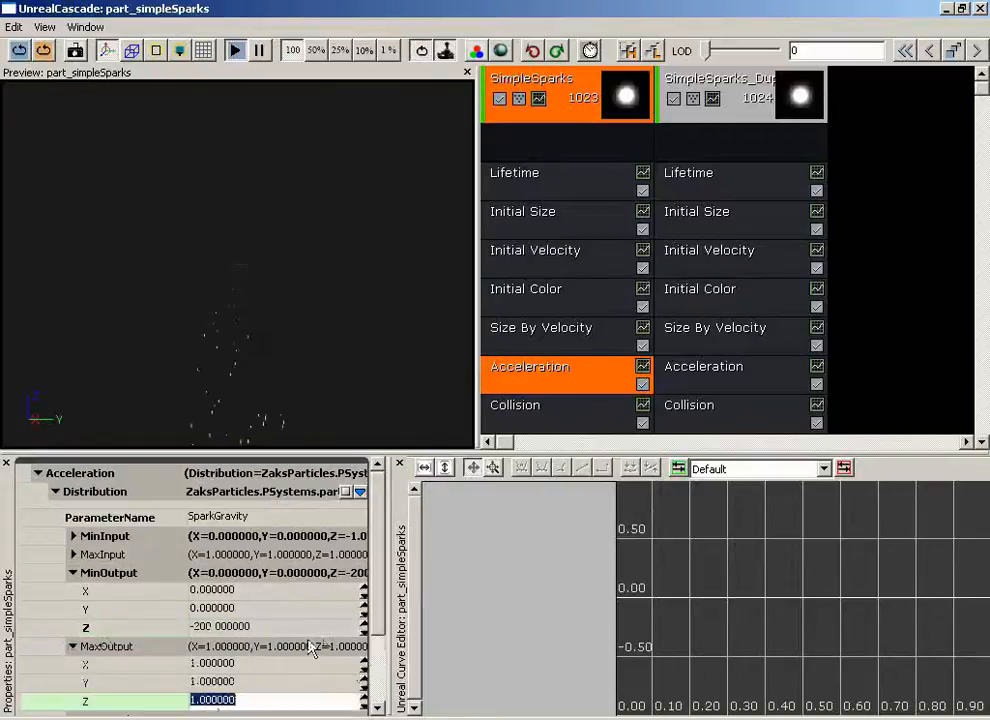
pyautogui.write('200')
pyautogui.press('Return')
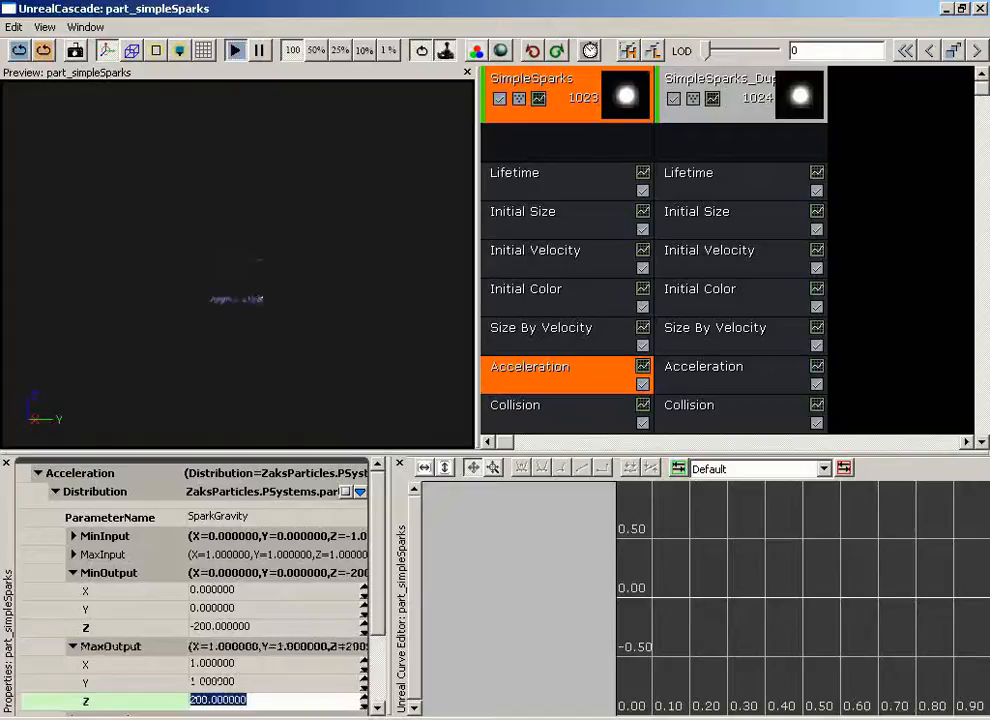
pyautogui.click(112, 574)
pyautogui.click(113, 590)
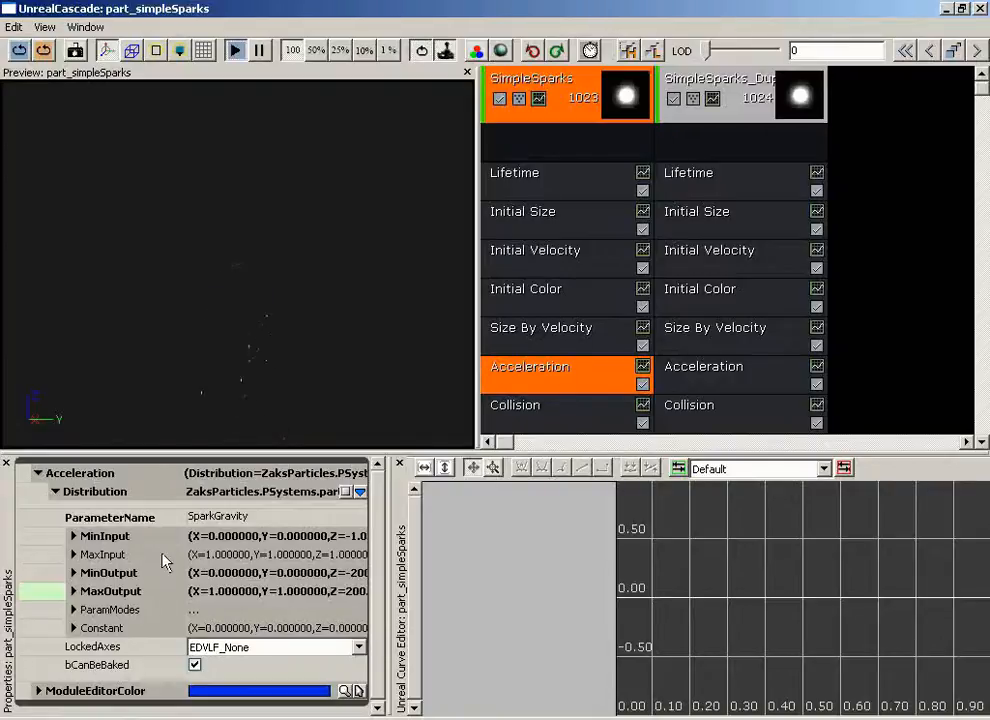
# Set the Constant Z value of the SparkGravity acceleration distribution to -1
pyautogui.doubleClick(127, 632)
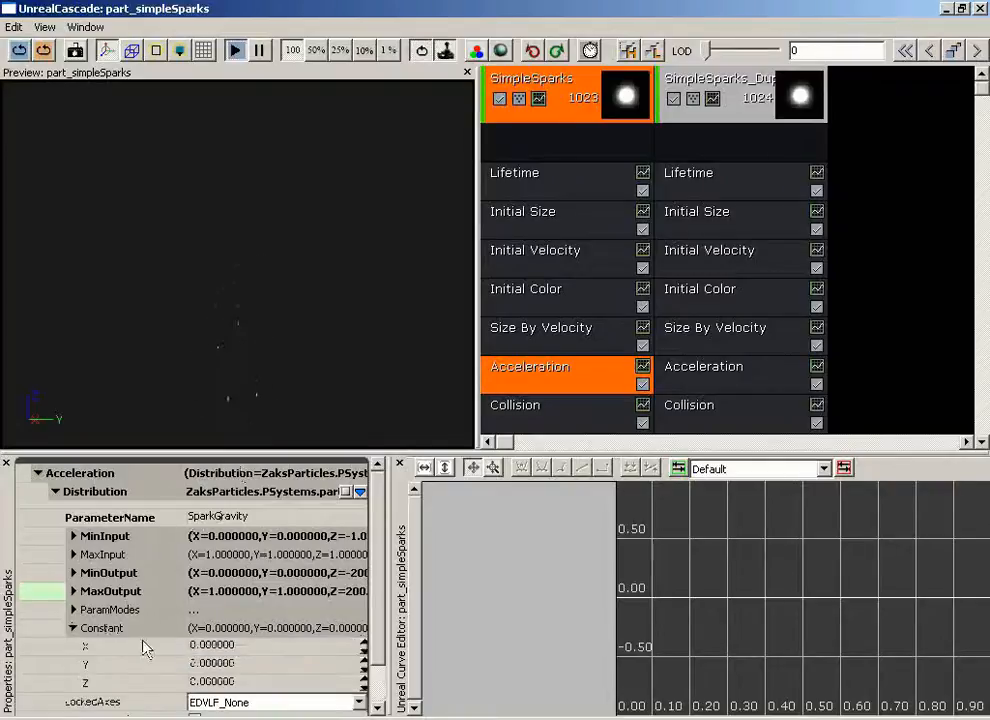
pyautogui.click(239, 684)
pyautogui.write('-')
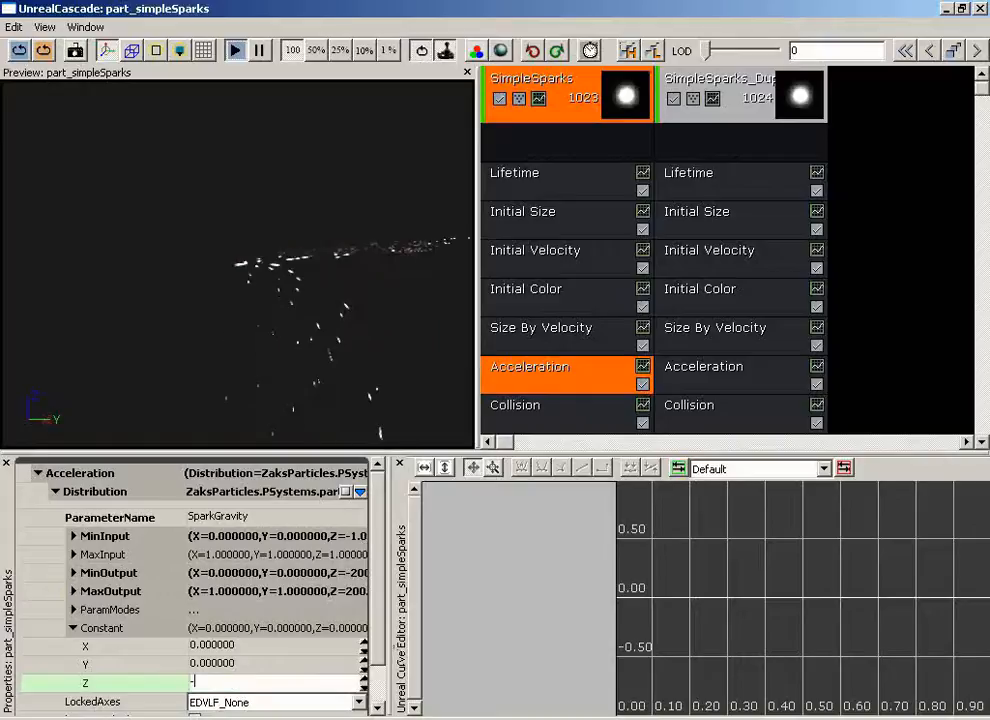
pyautogui.write('1')
pyautogui.press('Return')
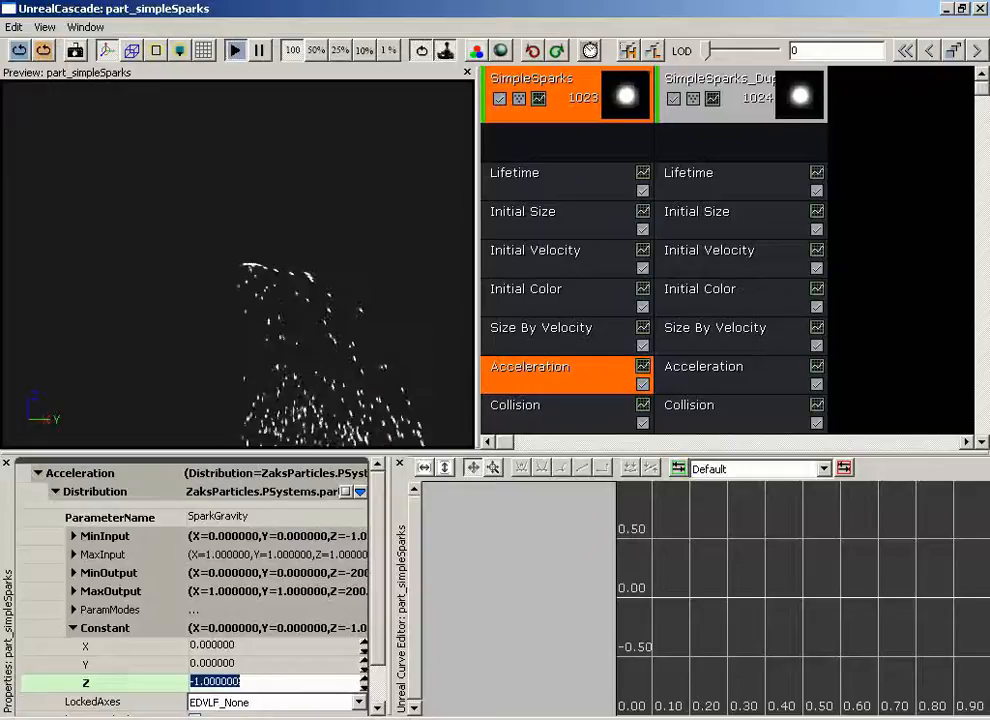
# Close Cascade, save the ZaksParticles package from the Generic Browser and close the browser
pyautogui.click(981, 9)
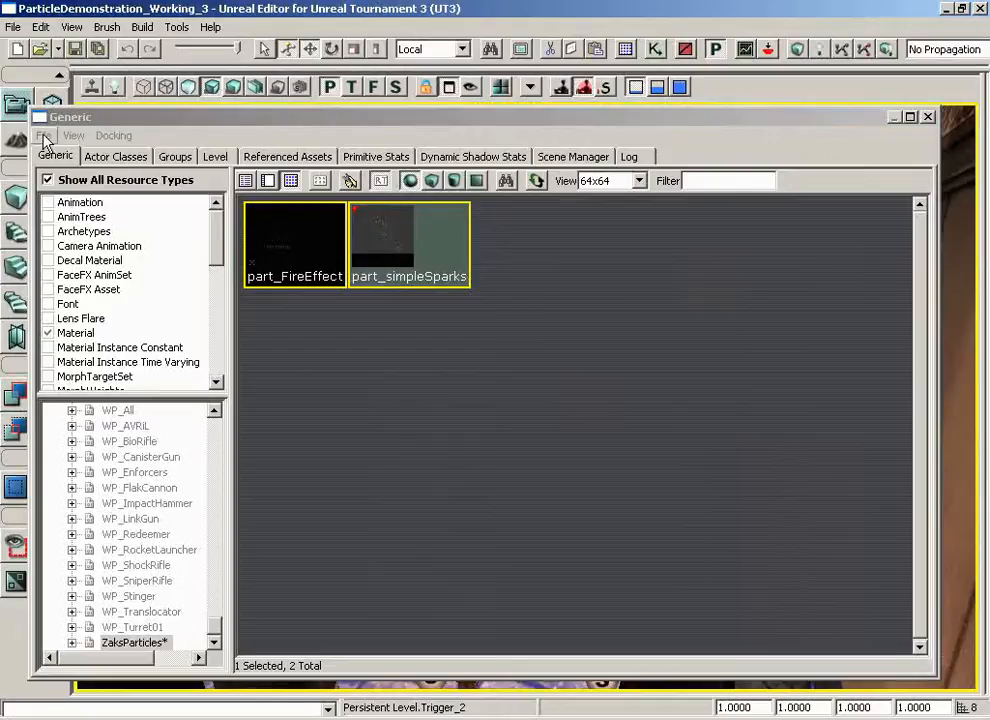
pyautogui.click(44, 137)
pyautogui.click(63, 205)
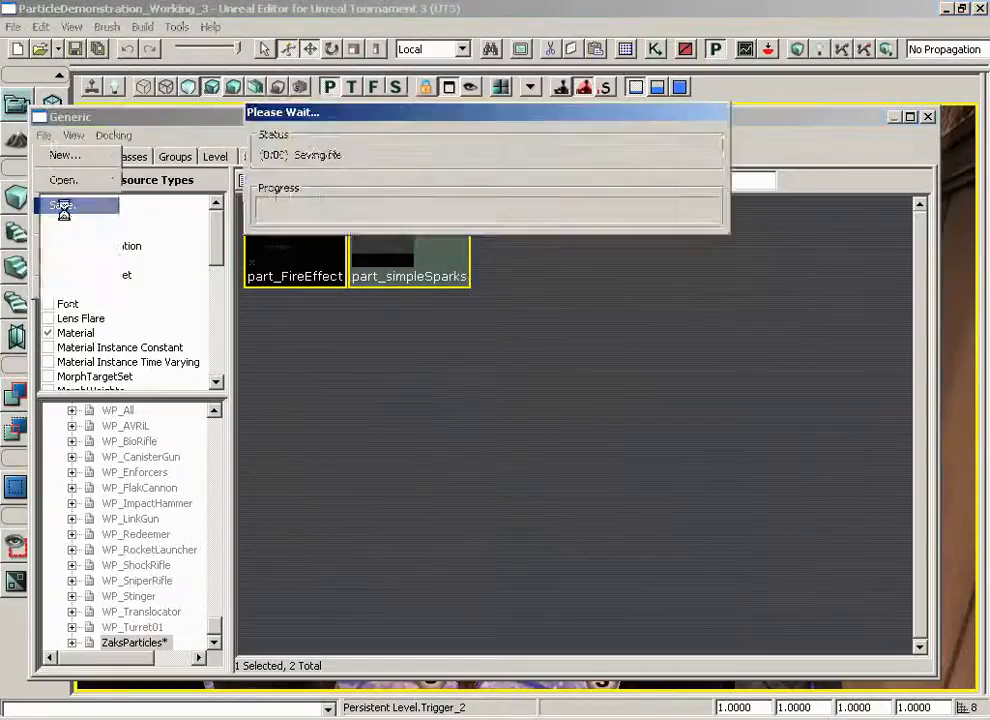
pyautogui.click(928, 118)
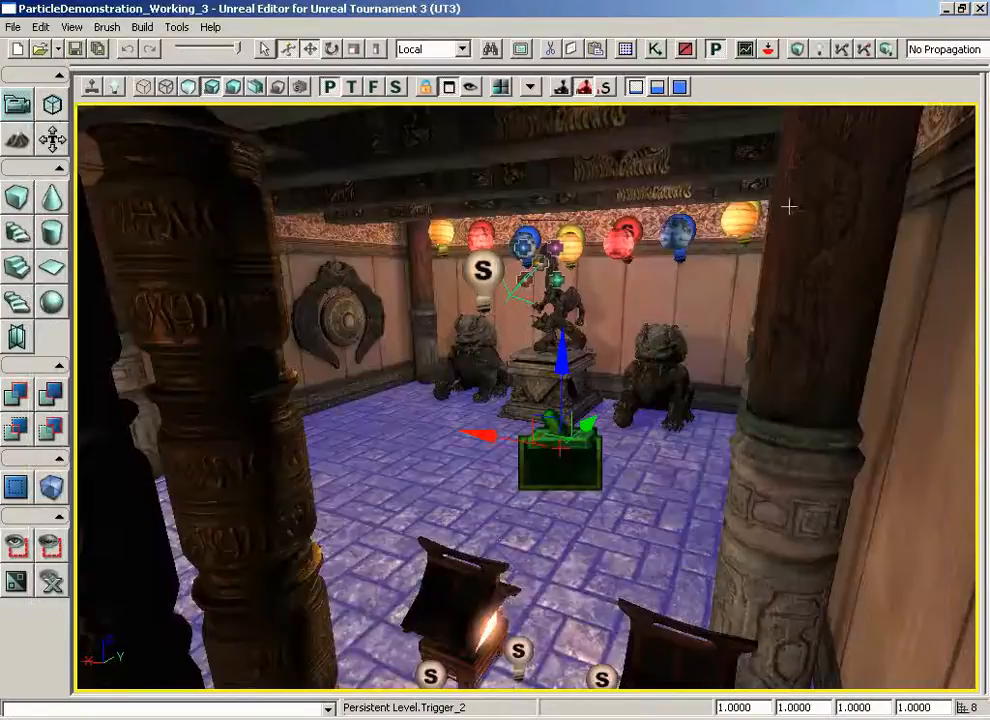
# Open Kismet and move the Trigger_2 Used event lower and farther away from the Random node
pyautogui.click(657, 49)
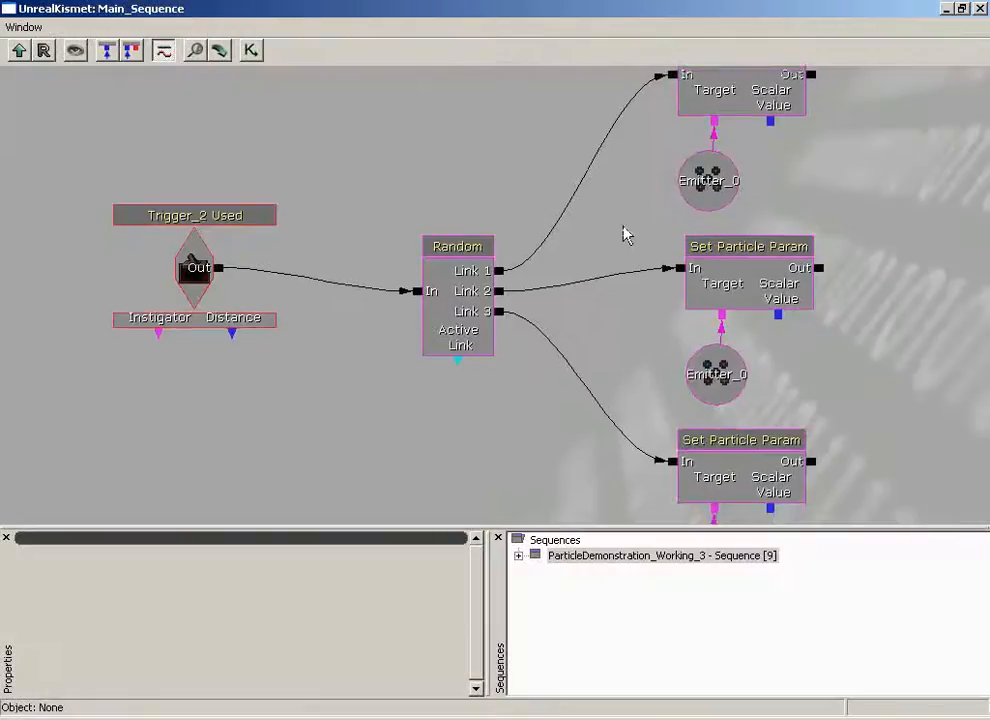
pyautogui.click(211, 177)
pyautogui.keyDown('ctrl'); pyautogui.moveTo(208, 170); pyautogui.dragTo(81, 318); pyautogui.keyUp('ctrl')
pyautogui.moveTo(331, 451); pyautogui.dragTo(373, 281)
pyautogui.moveTo(611, 270); pyautogui.dragTo(540, 312)
# Copy the Random node's Link 3 Set Particle Param action with its Emitter_0 variable and place the pasted pair below the original
pyautogui.click(731, 246)
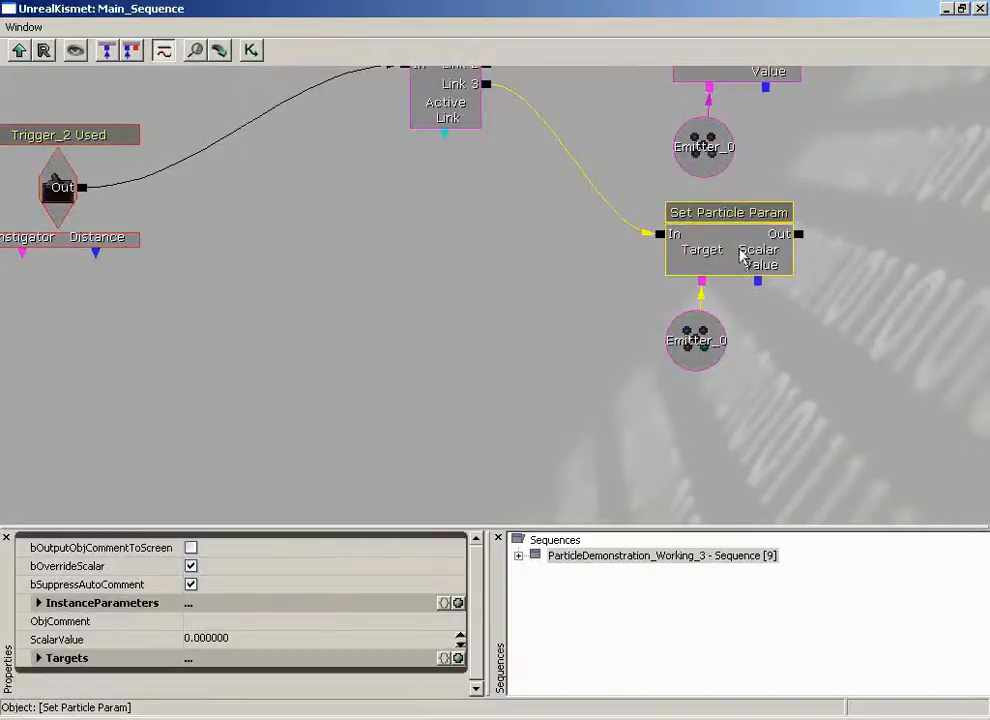
pyautogui.click(710, 340)
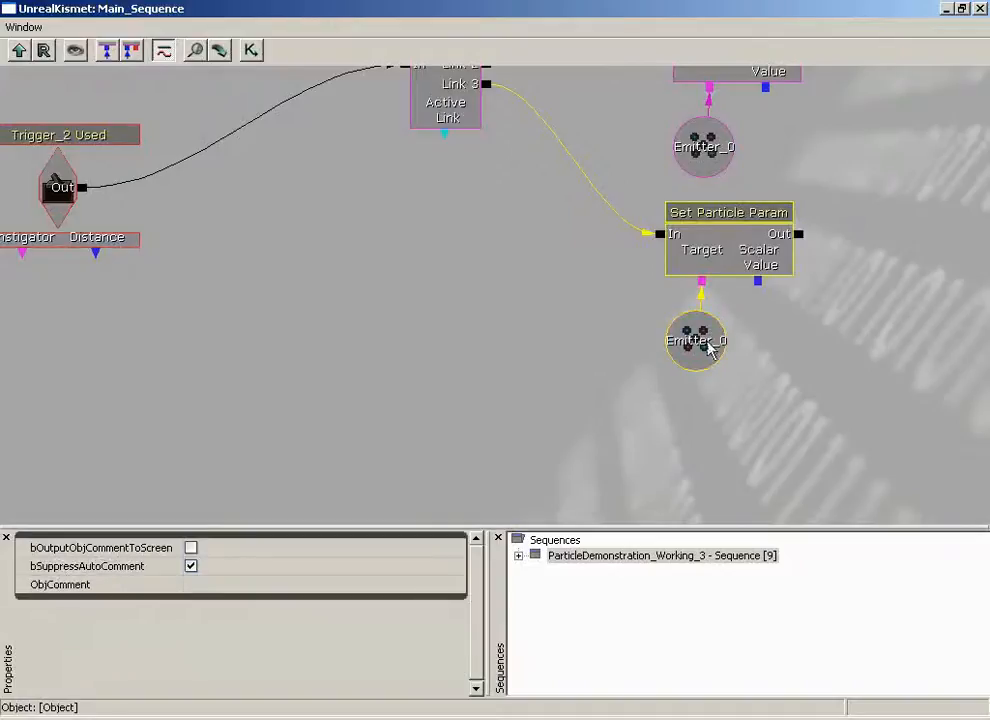
pyautogui.moveTo(918, 163); pyautogui.dragTo(861, 370)
pyautogui.scroll(-3, 884, 214)
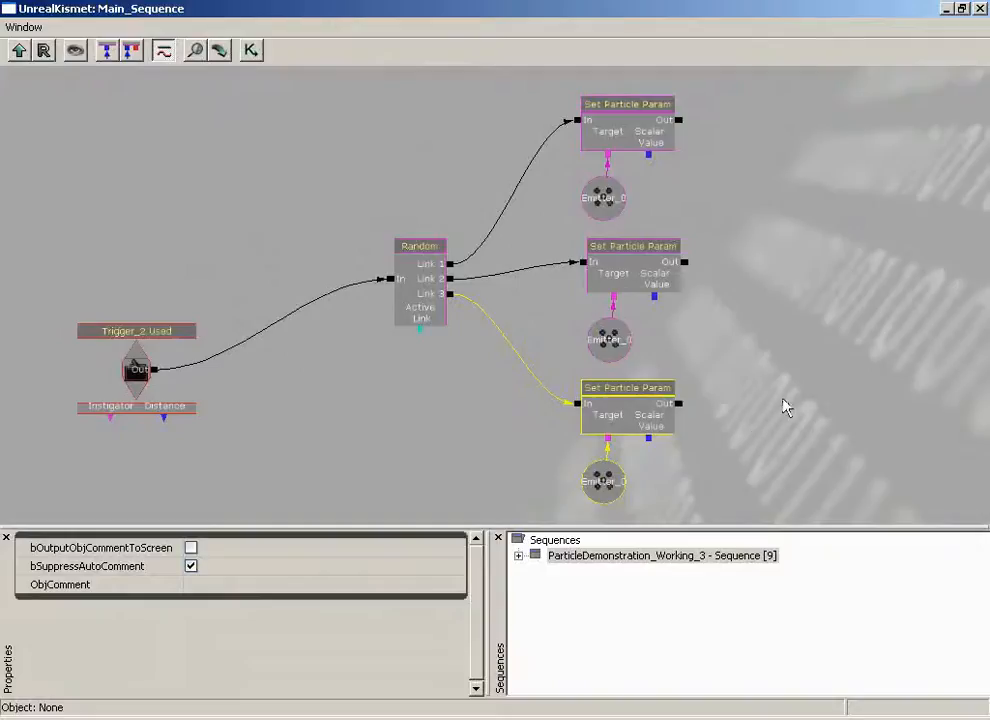
pyautogui.moveTo(783, 400); pyautogui.dragTo(860, 215)
pyautogui.hotkey('ctrl', 'v')
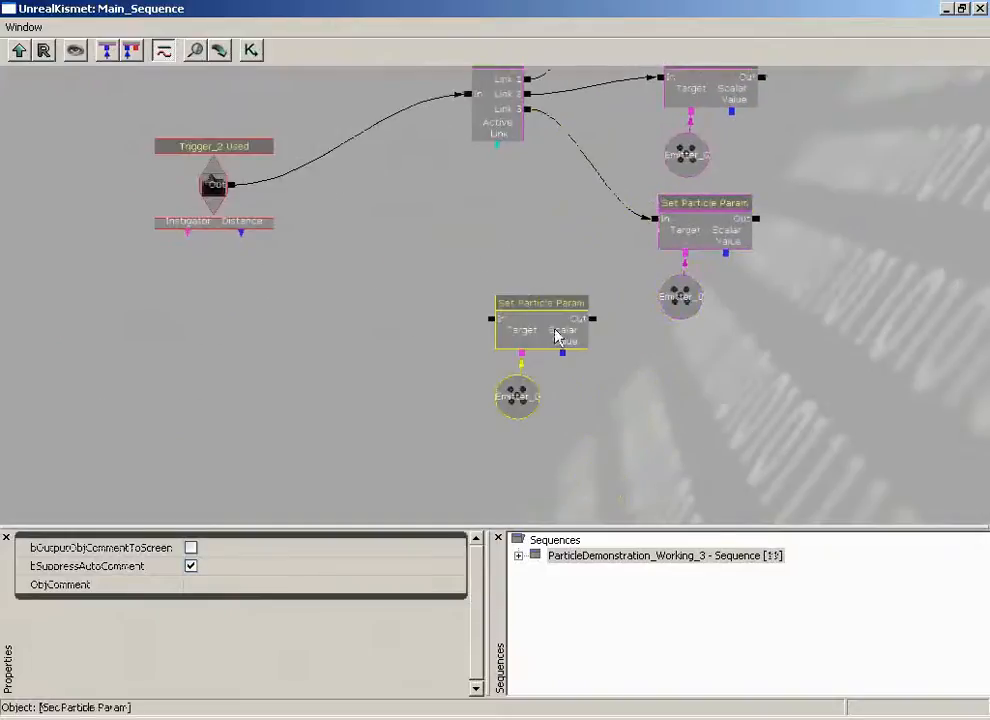
pyautogui.moveTo(548, 333); pyautogui.dragTo(628, 375)
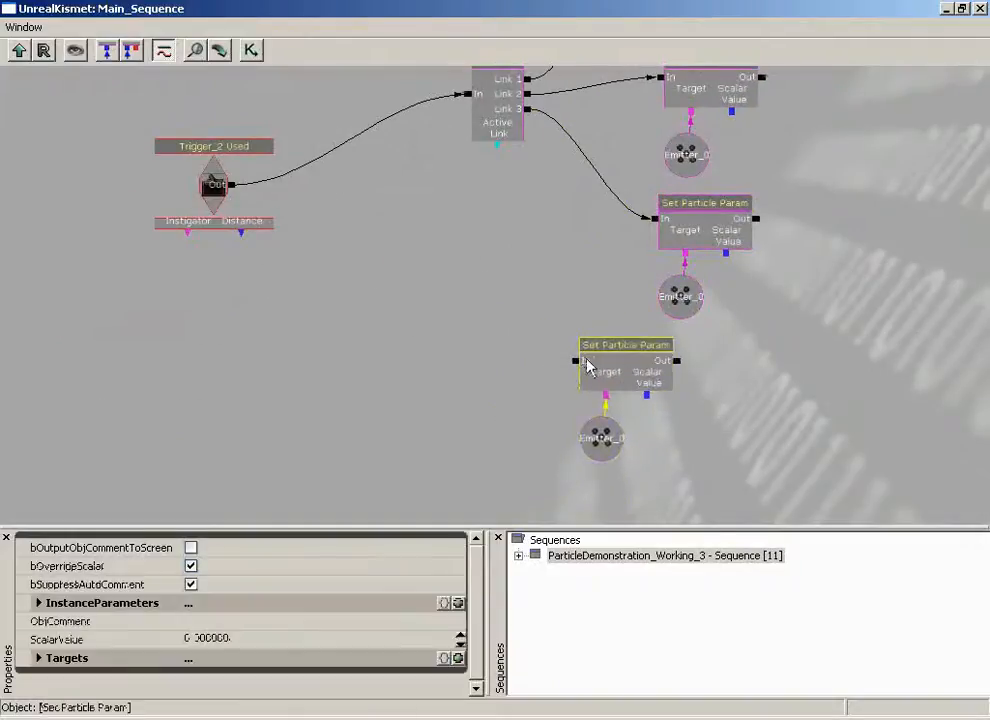
# Change the name of the pasted action's first instance parameter to SparkGravity
pyautogui.click(38, 603)
pyautogui.click(110, 625)
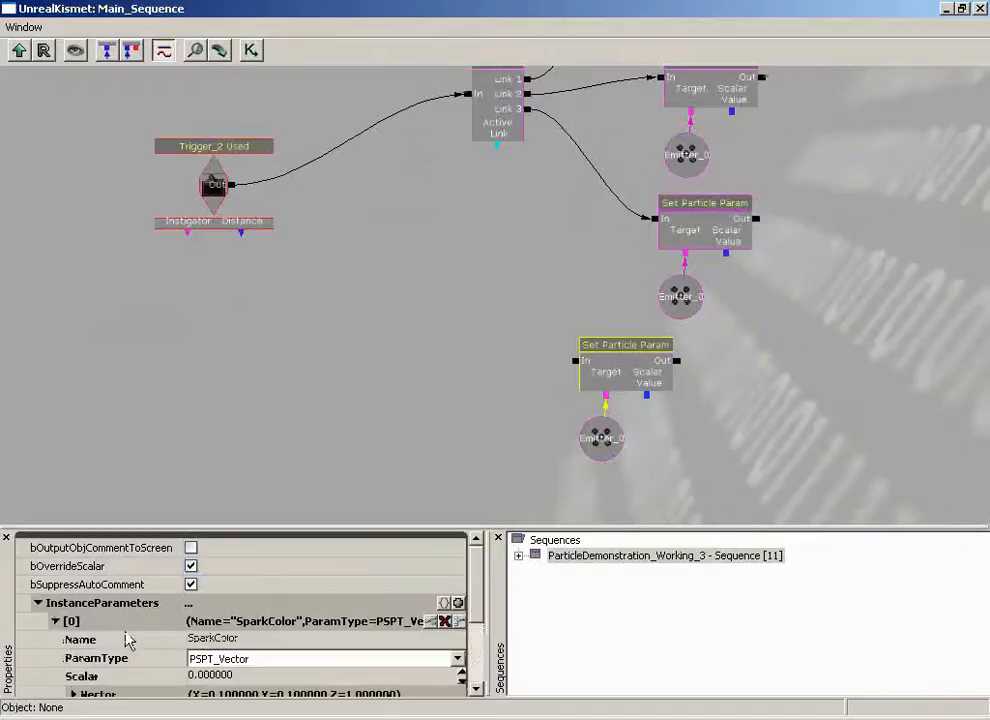
pyautogui.click(230, 639)
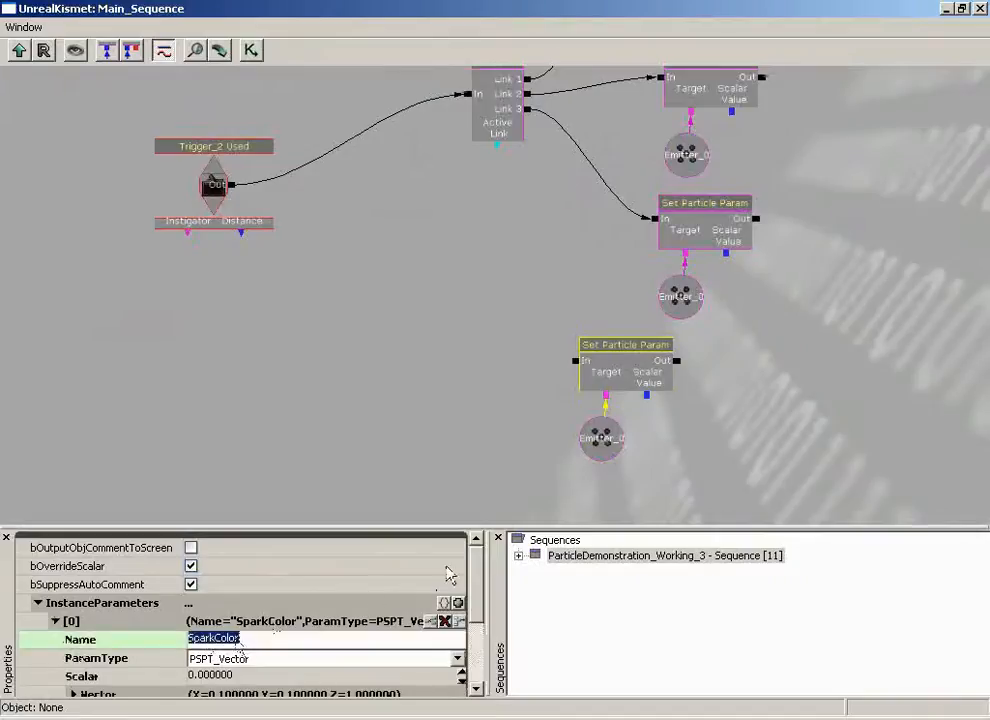
pyautogui.write('S')
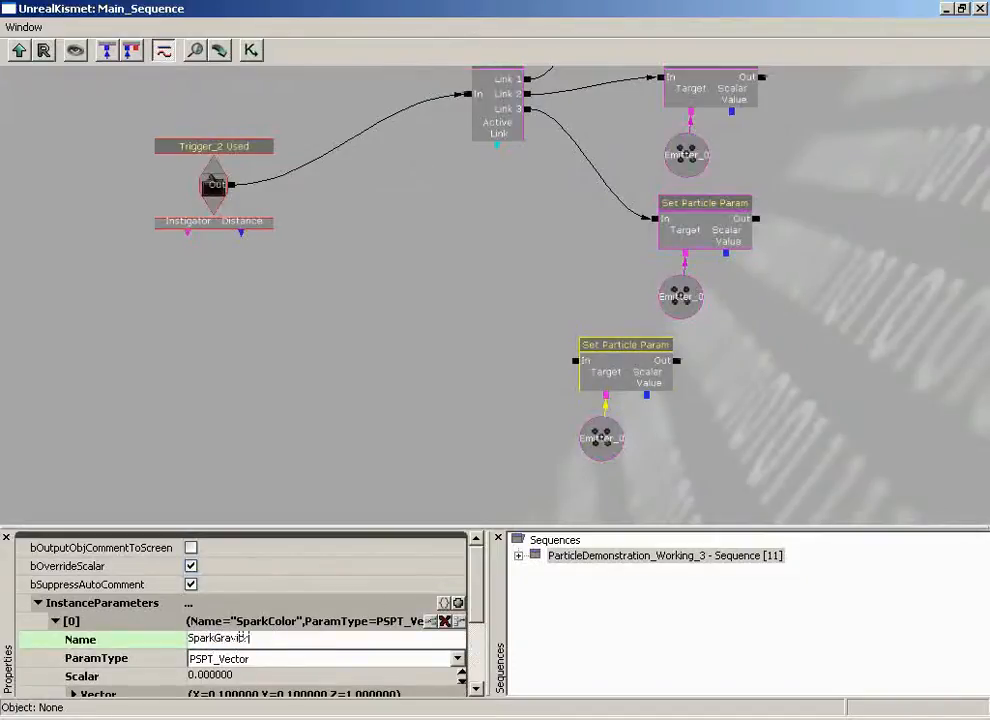
pyautogui.press('Return')
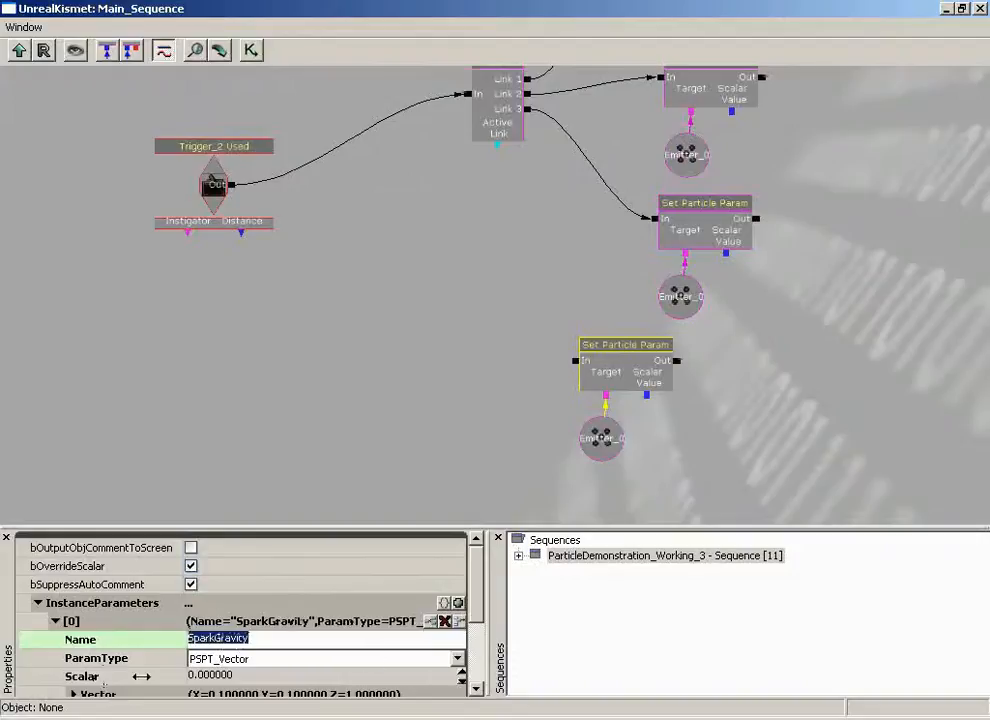
# Set the X and Y of the SparkGravity parameter's Vector to 0
pyautogui.scroll(-2, 170, 612)
pyautogui.doubleClick(166, 610)
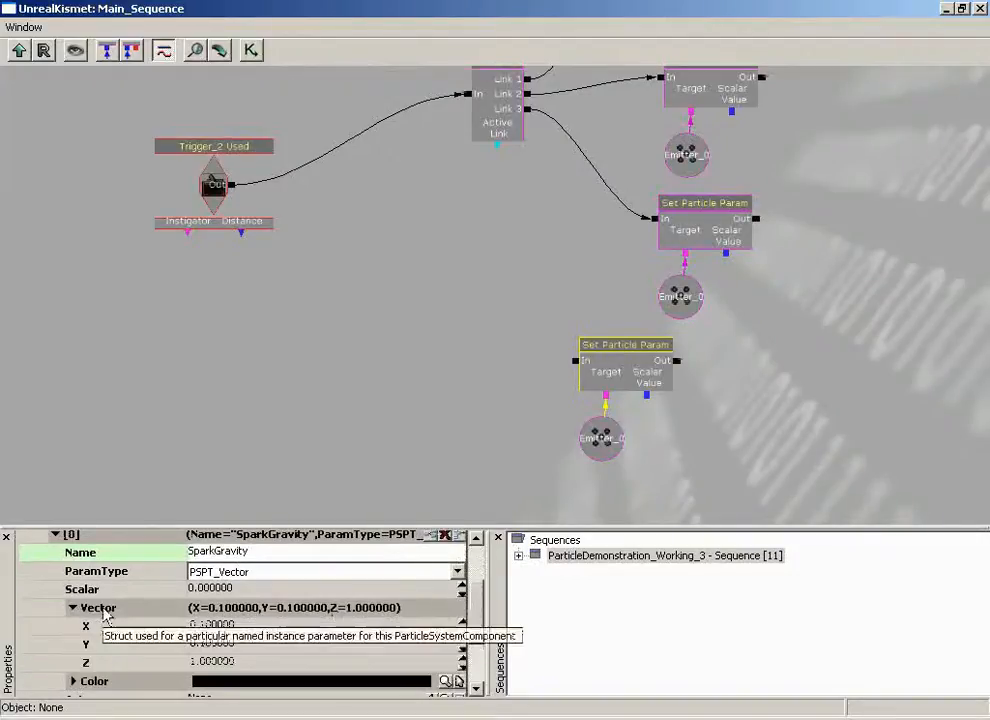
pyautogui.click(256, 628)
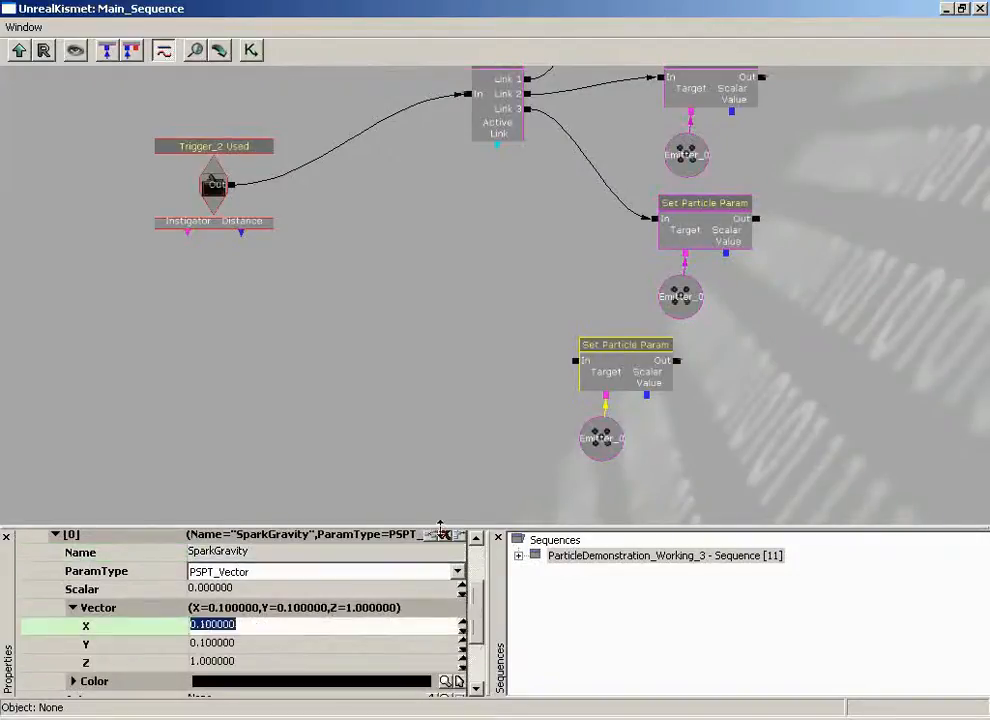
pyautogui.write('0')
pyautogui.press('Tab')
pyautogui.write('0')
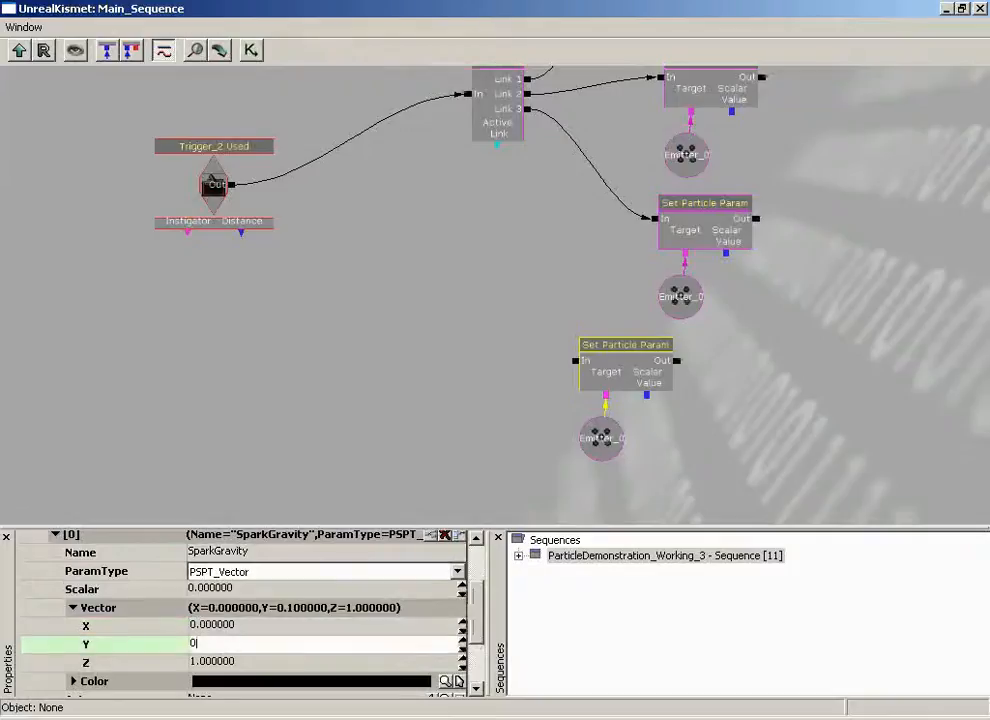
pyautogui.press('Tab')
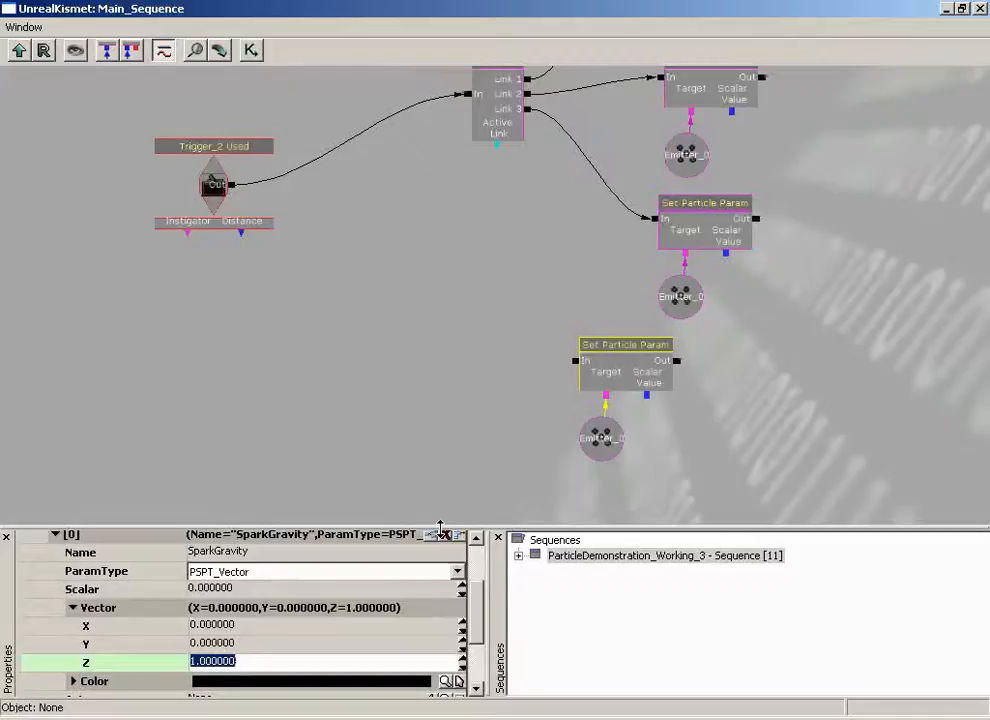
# Duplicate the SparkGravity Set Particle Param action together with its Emitter_0 variable and place the copy below it
pyautogui.click(641, 377)
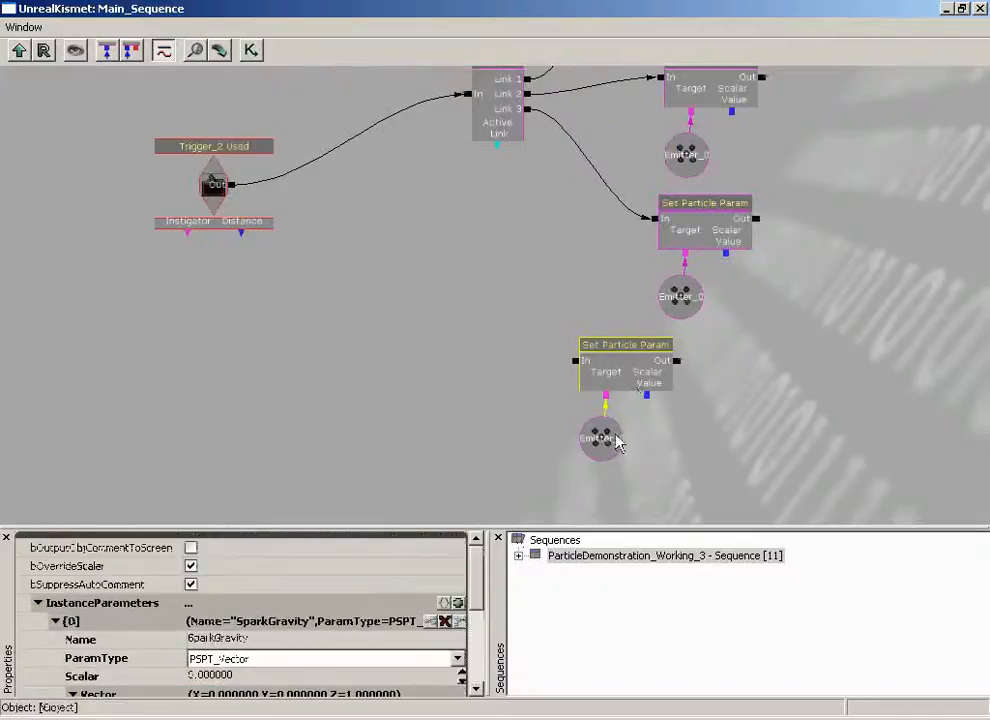
pyautogui.click(608, 443)
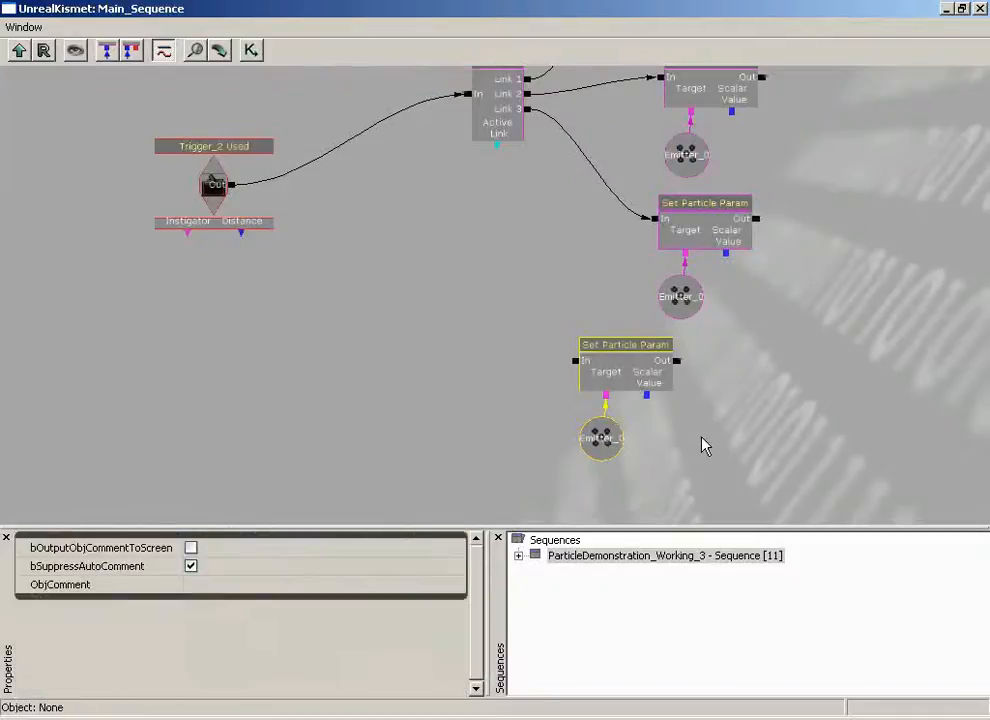
pyautogui.hotkey('ctrl', 'v')
pyautogui.keyDown('ctrl'); pyautogui.moveTo(539, 325); pyautogui.dragTo(628, 411); pyautogui.keyUp('ctrl')
# Delete the duplicate's Emitter_0 variable and link the duplicate's Target to the first SparkGravity action's Emitter_0, repositioned between both actions
pyautogui.click(610, 422)
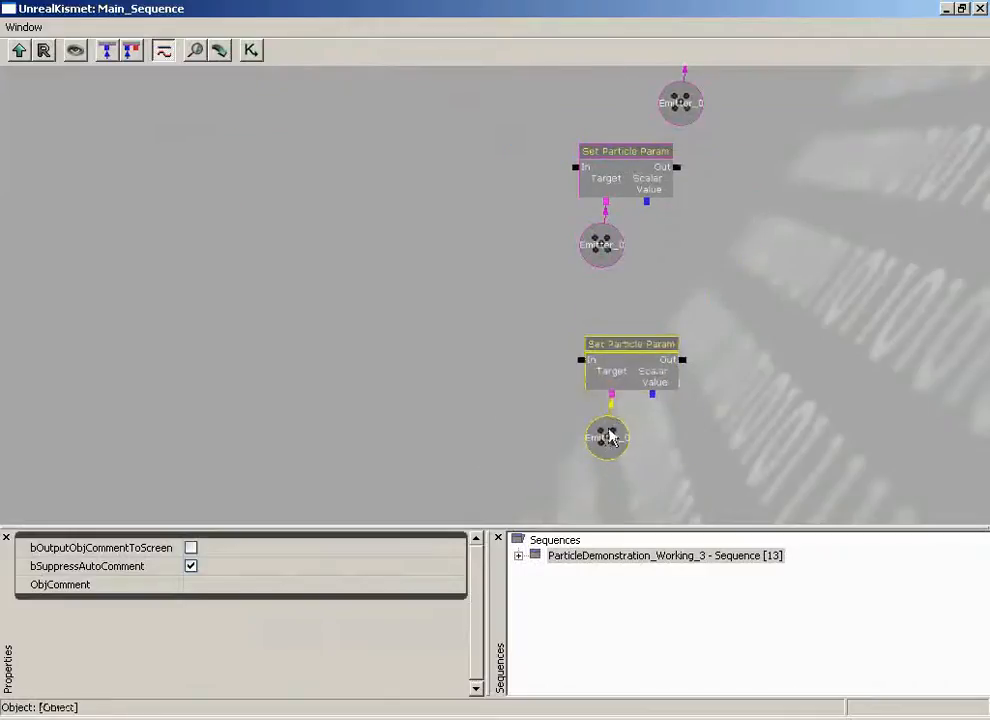
pyautogui.press('Delete')
pyautogui.moveTo(611, 398); pyautogui.dragTo(584, 309)
pyautogui.click(606, 255)
# Set the Z of the duplicated SparkGravity action's Vector to -1
pyautogui.click(636, 358)
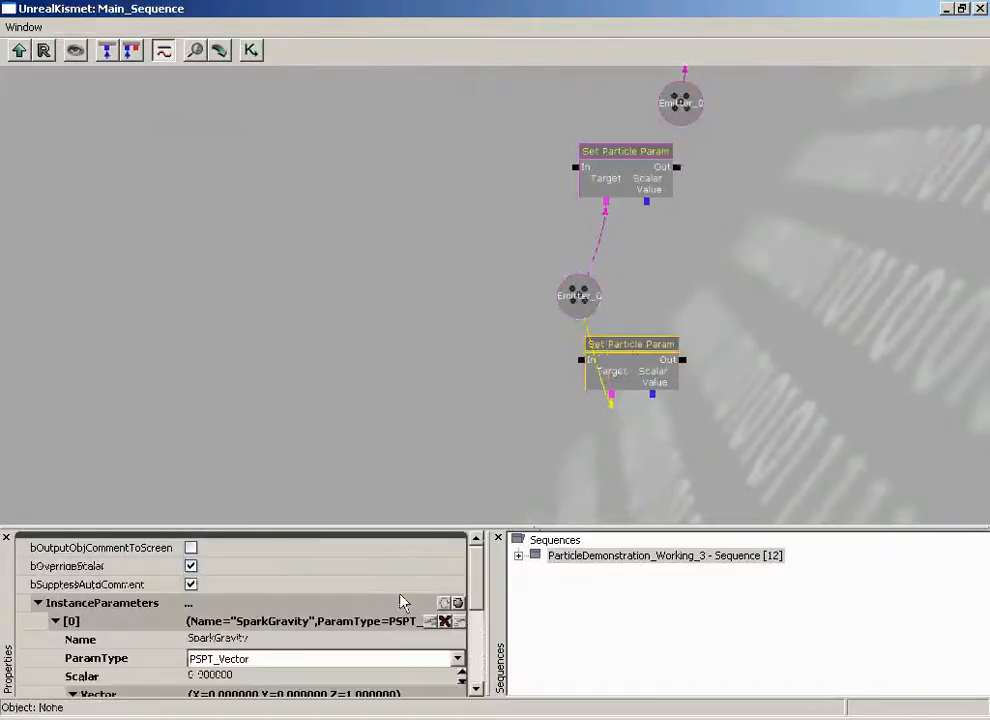
pyautogui.moveTo(475, 592); pyautogui.dragTo(475, 625)
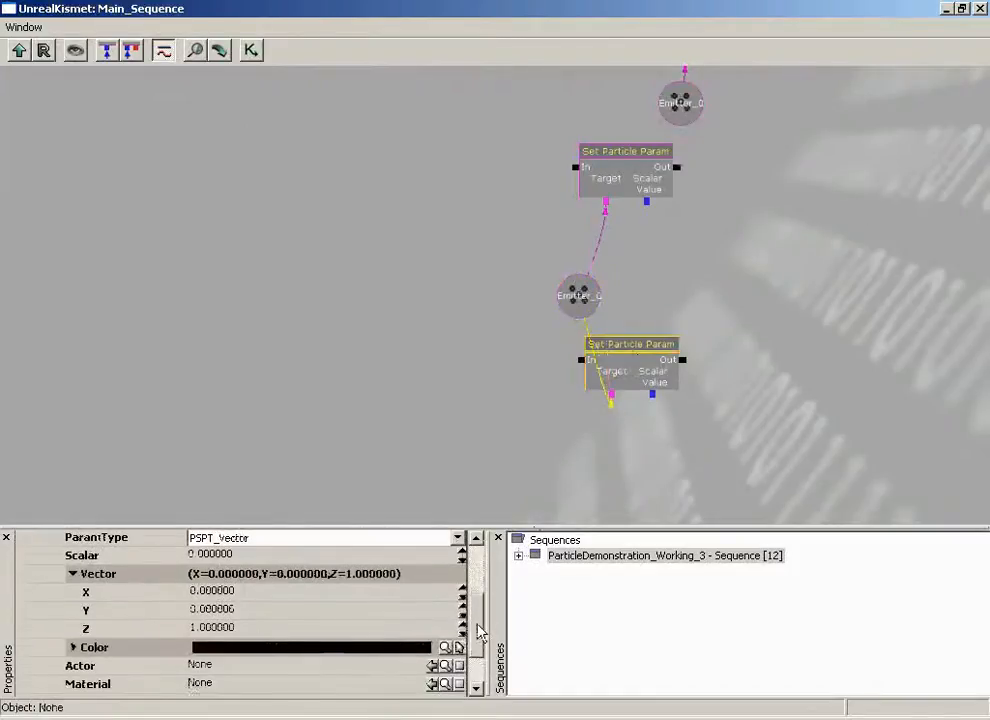
pyautogui.click(252, 630)
pyautogui.write('-1')
pyautogui.press('Return')
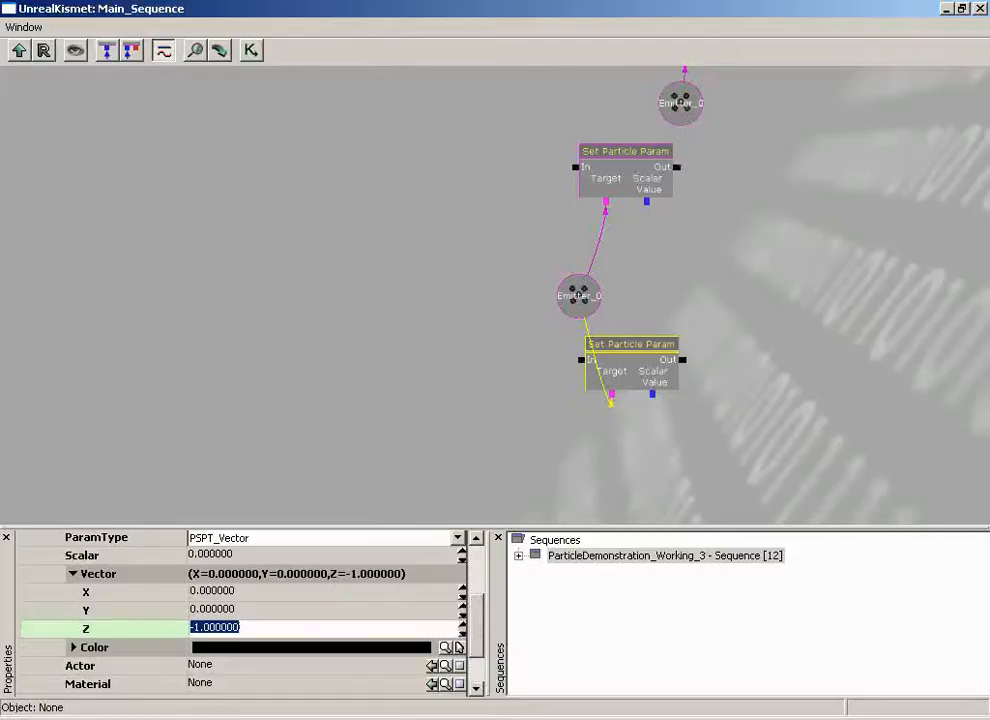
# Add a Switch action beside the two SparkGravity Set Particle Param actions
pyautogui.moveTo(440, 482); pyautogui.dragTo(447, 249)
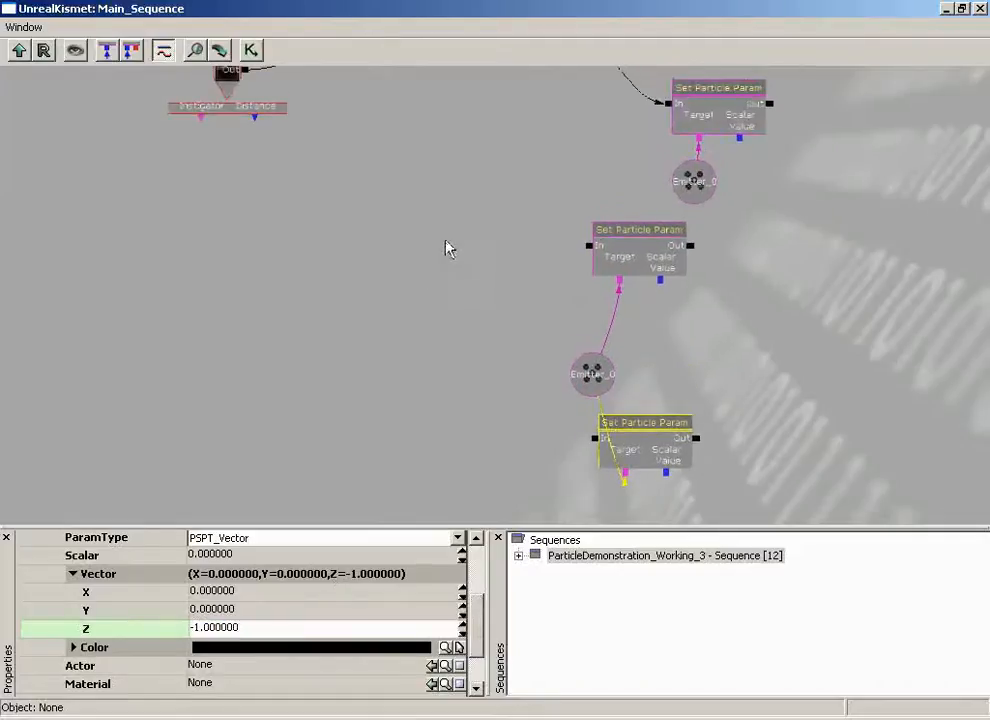
pyautogui.rightClick(443, 328)
pyautogui.moveTo(466, 306)
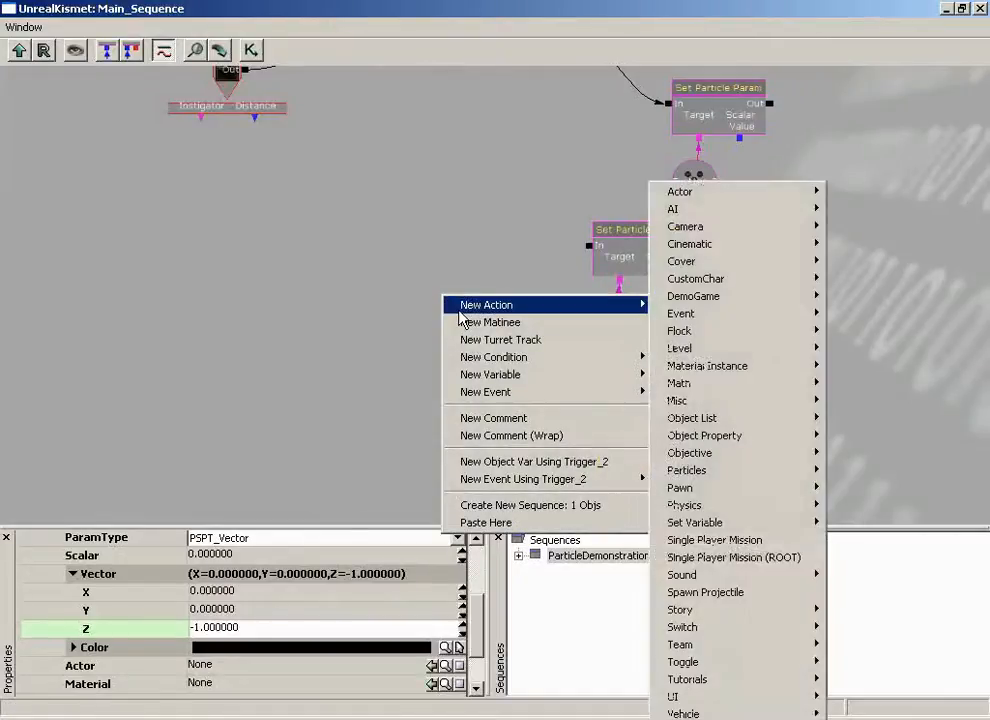
pyautogui.moveTo(772, 630)
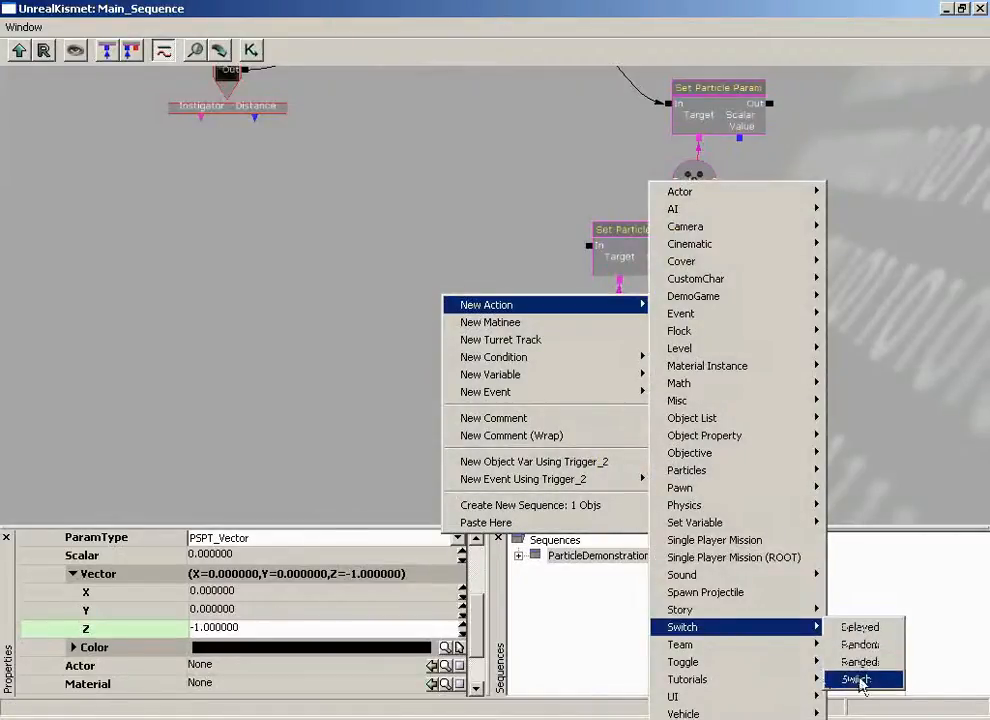
pyautogui.click(858, 680)
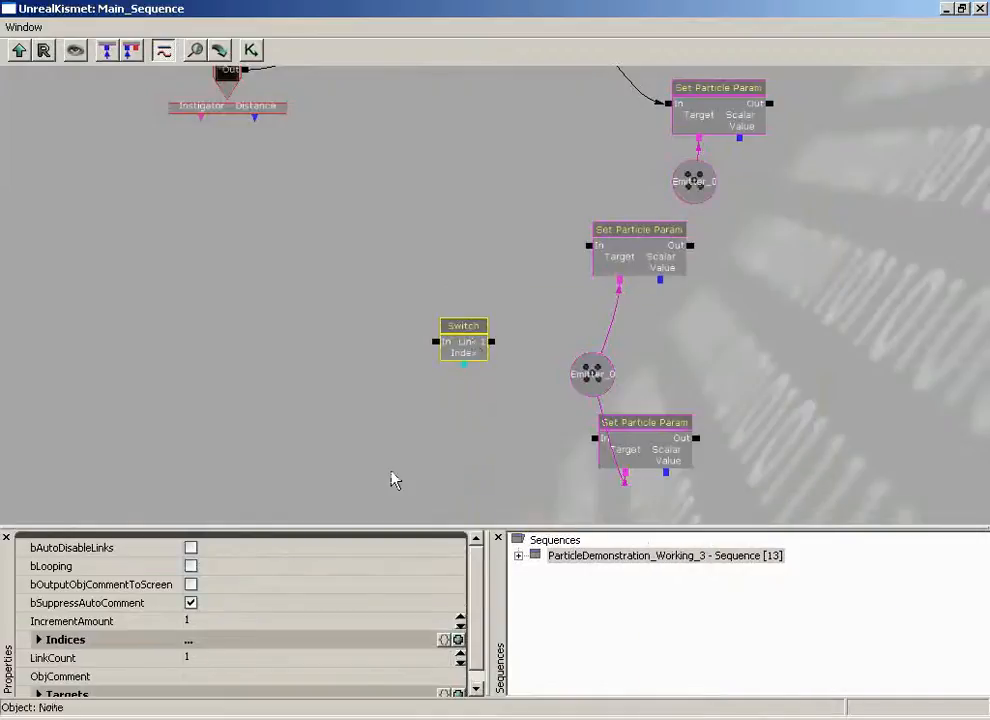
# Set the Switch action's LinkCount to 2 and enable bLooping
pyautogui.click(217, 658)
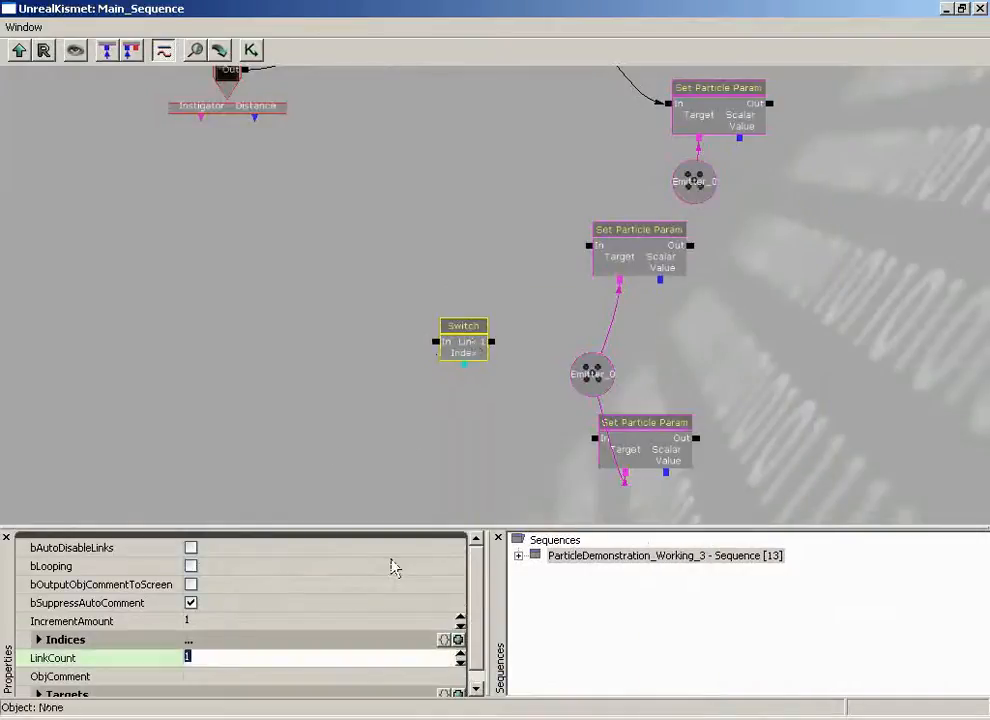
pyautogui.write('2')
pyautogui.press('Return')
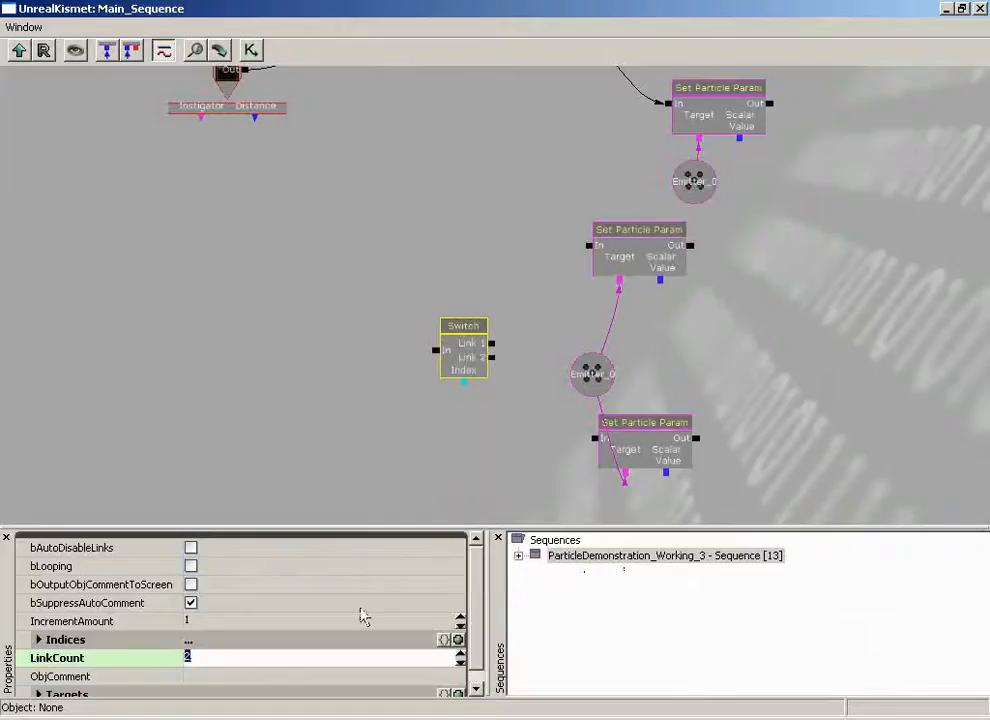
pyautogui.click(190, 566)
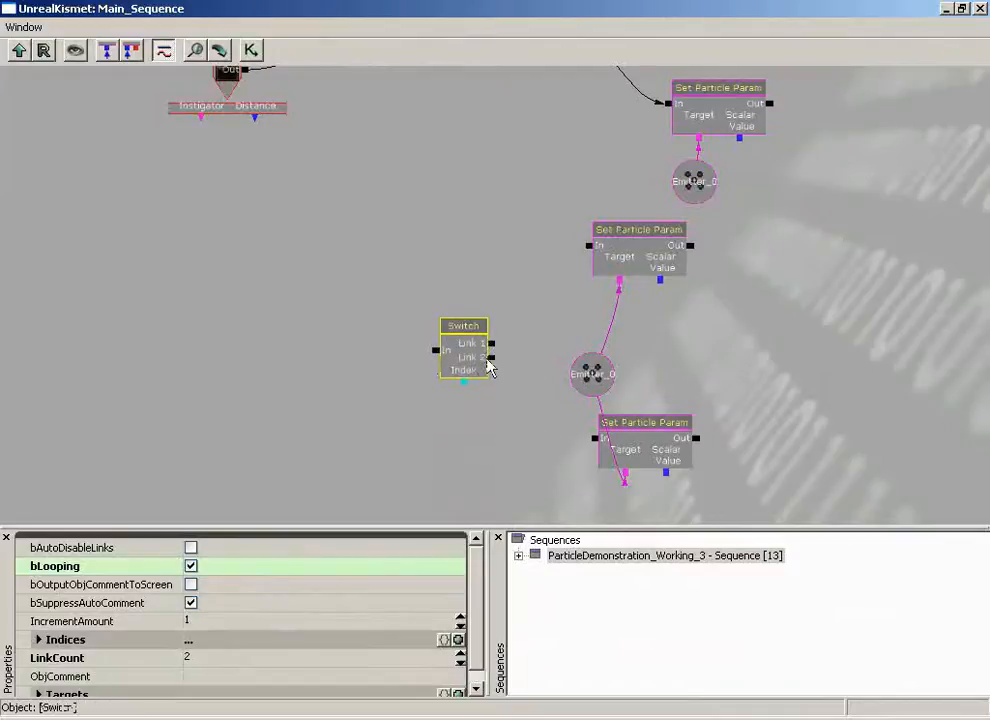
# Wire the Trigger_2 Used event's Out to the Switch's In, and Link 1 and Link 2 to the upper and lower SparkGravity actions
pyautogui.moveTo(456, 184); pyautogui.dragTo(468, 231)
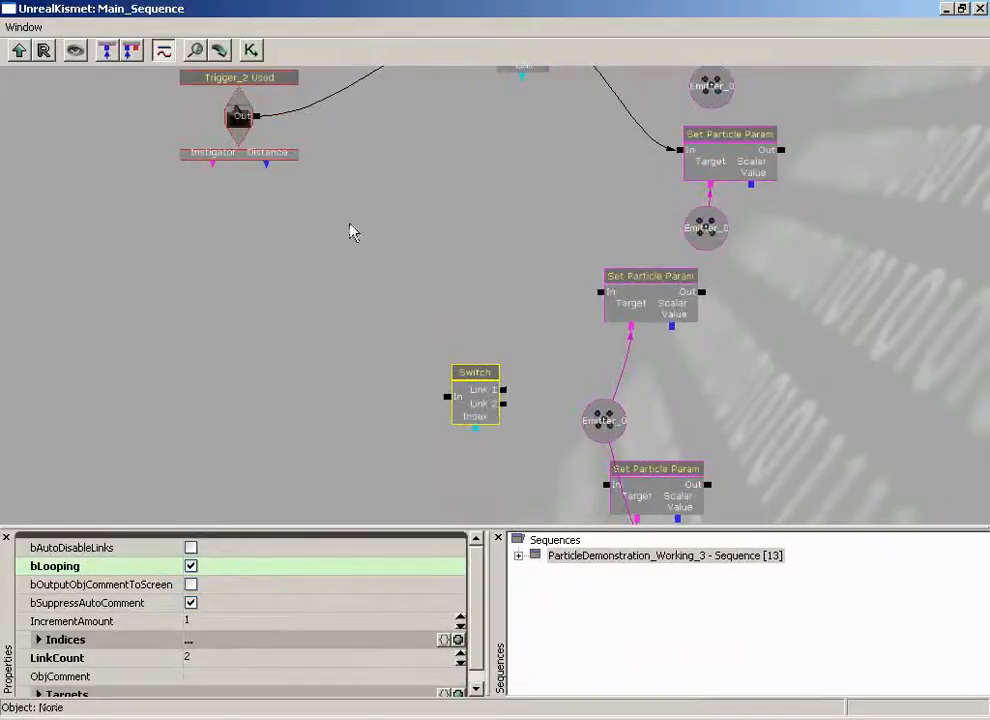
pyautogui.moveTo(258, 117); pyautogui.dragTo(599, 292)
pyautogui.moveTo(503, 403); pyautogui.dragTo(608, 480)
pyautogui.scroll(-2, 828, 337)
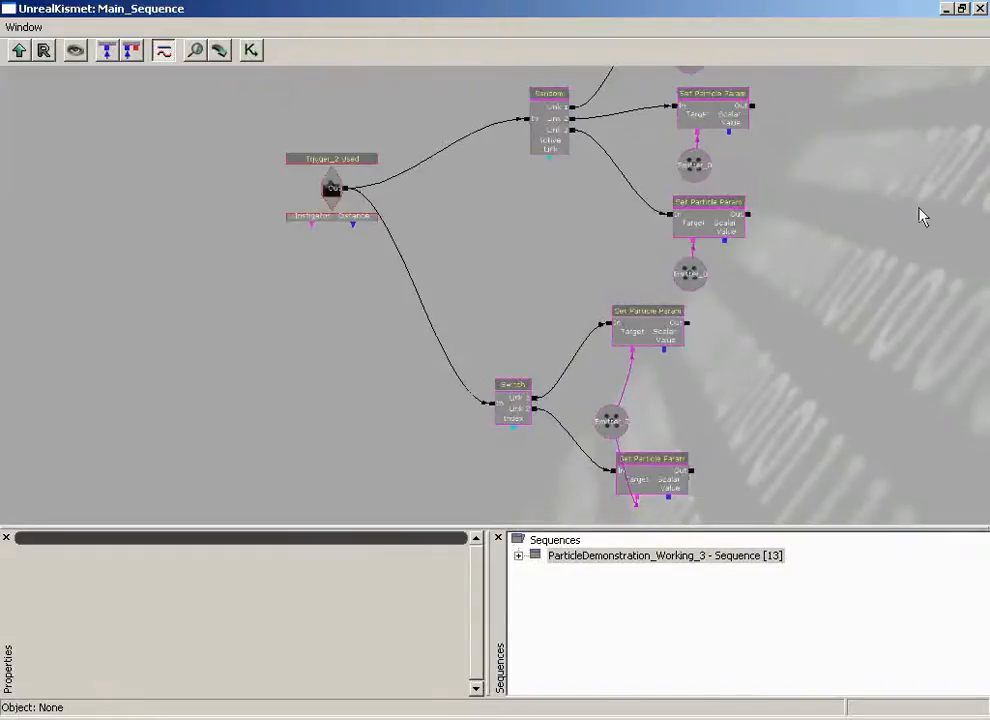
# Play-test the level from the floor in front of the statue, using the trigger to check the sparks' colour and gravity changes
pyautogui.click(982, 9)
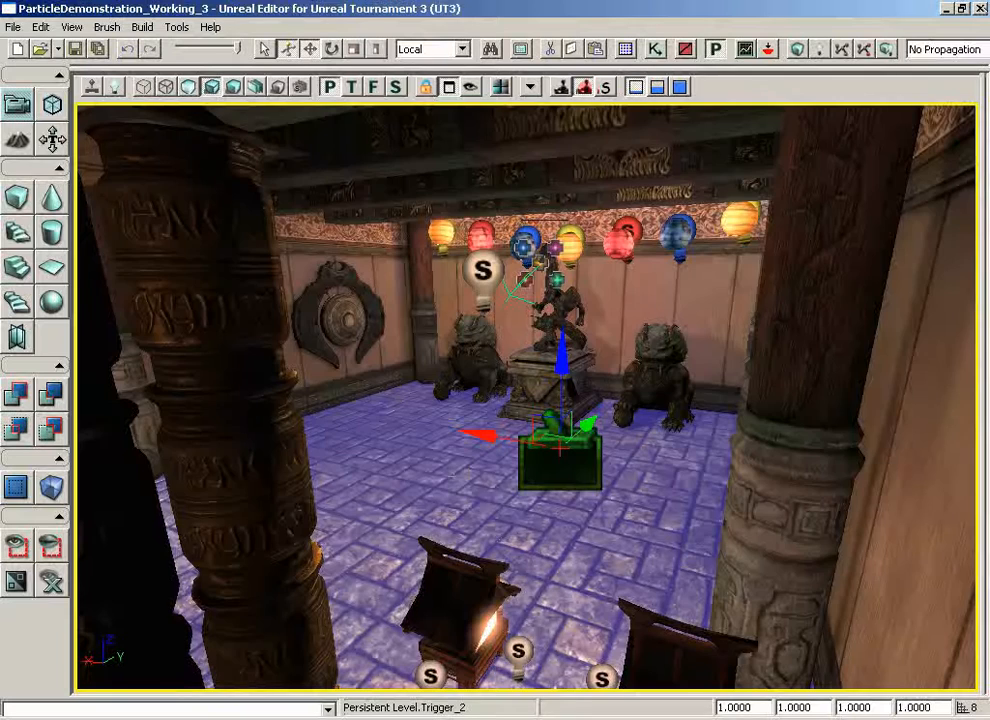
pyautogui.moveTo(466, 505)
pyautogui.mouseDown()
pyautogui.moveTo(440, 560)
pyautogui.moveTo(466, 505)
pyautogui.mouseUp()
pyautogui.rightClick(466, 505)
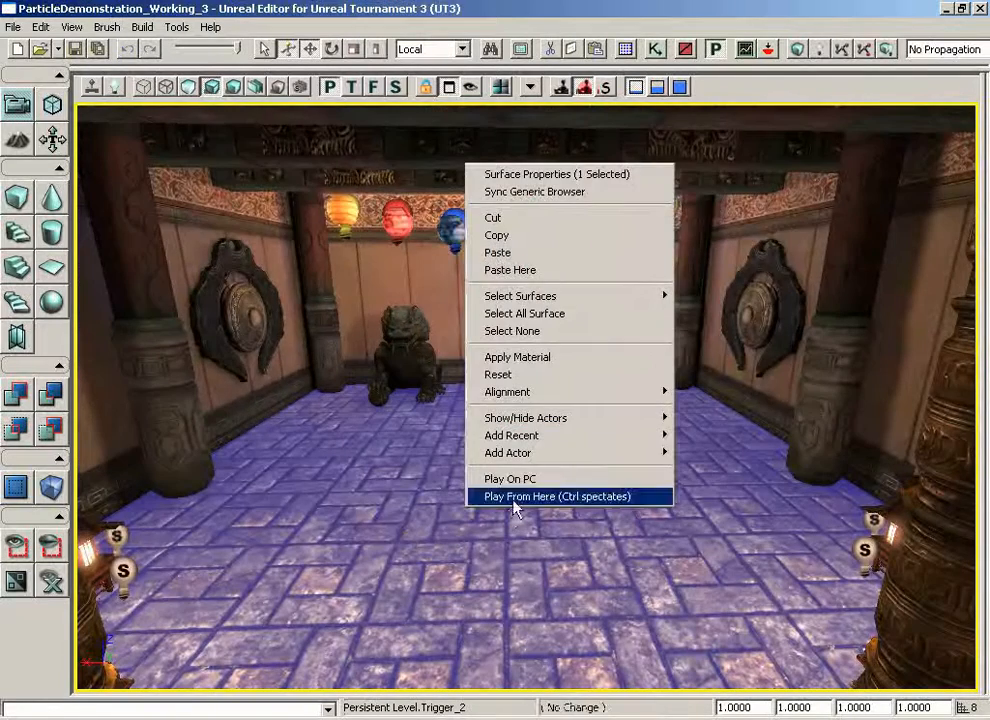
pyautogui.click(513, 498)
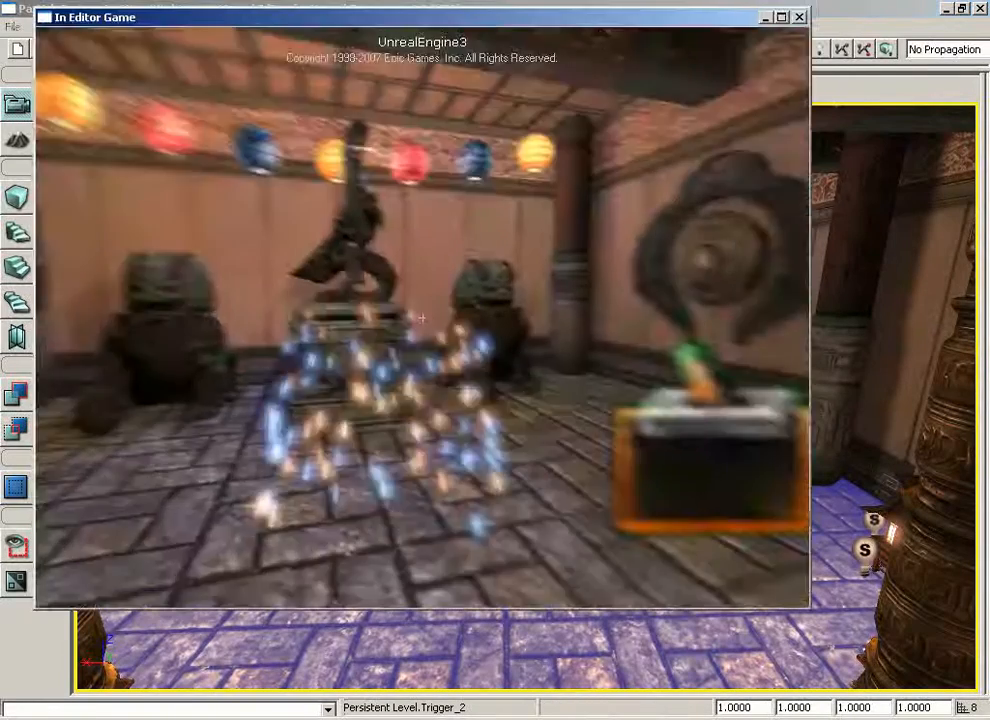
pyautogui.press('d')
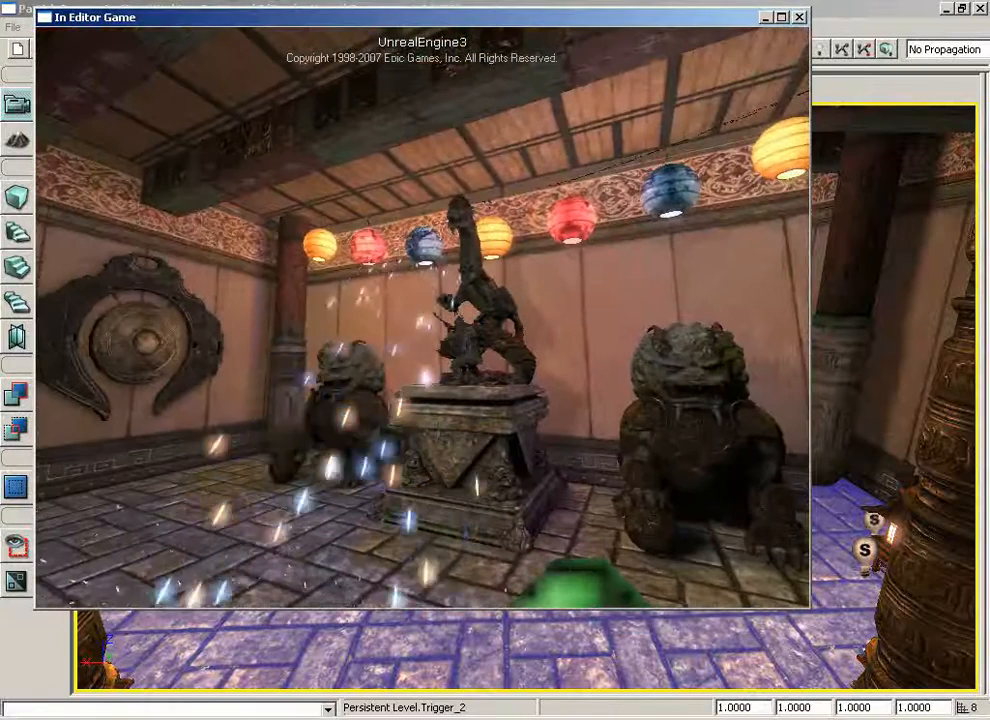
pyautogui.press('d')
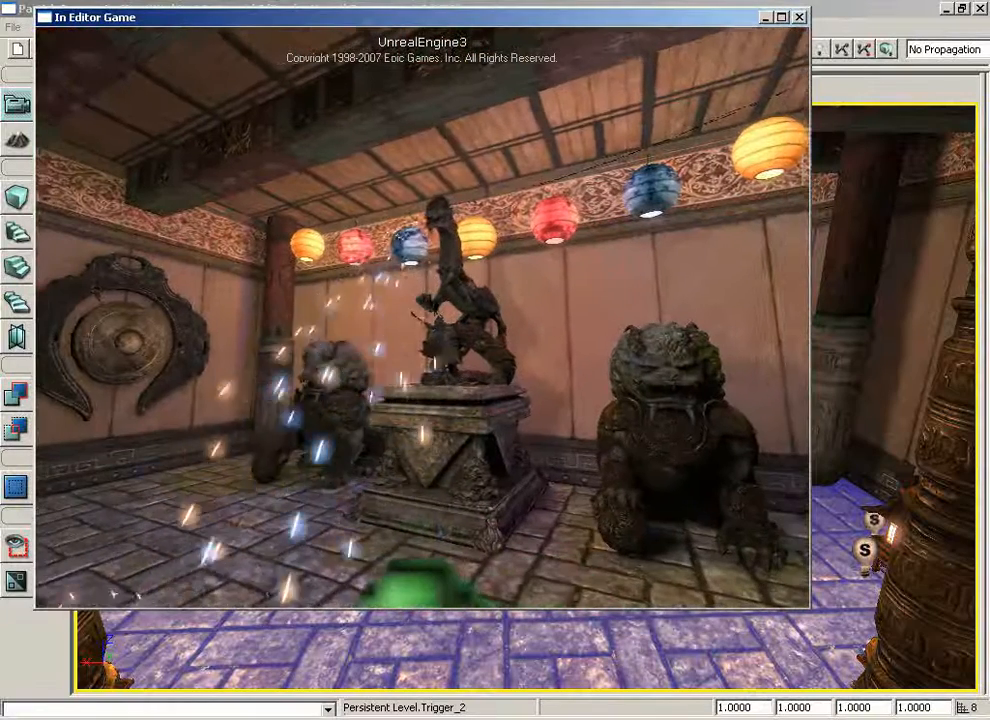
pyautogui.press('s')
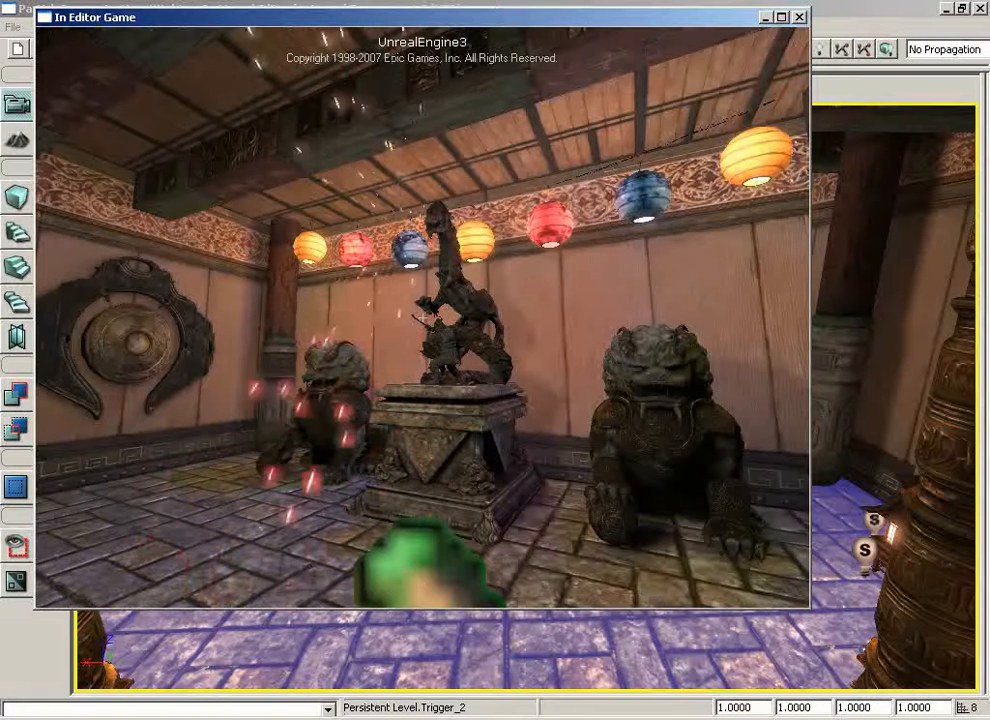
pyautogui.press('s')
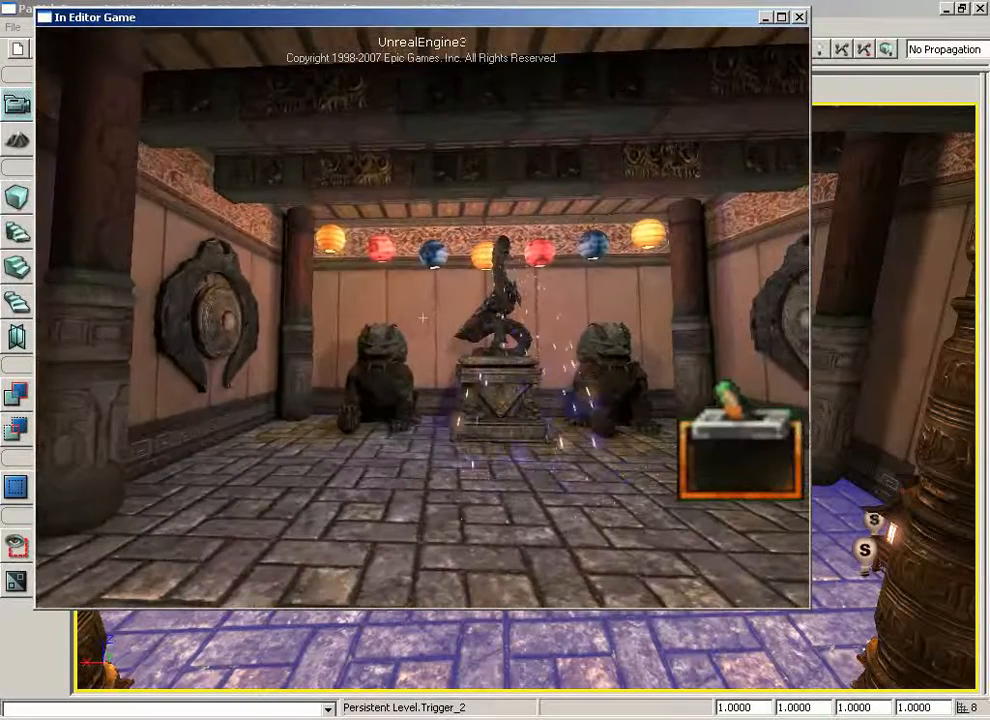
pyautogui.press('w')
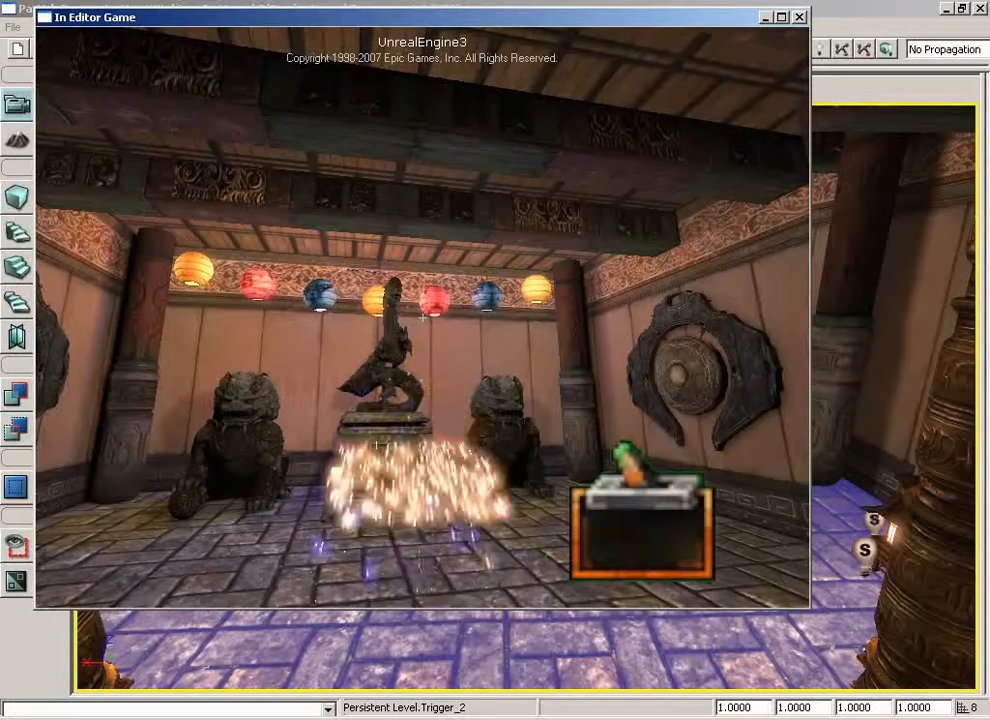
pyautogui.press('Escape')
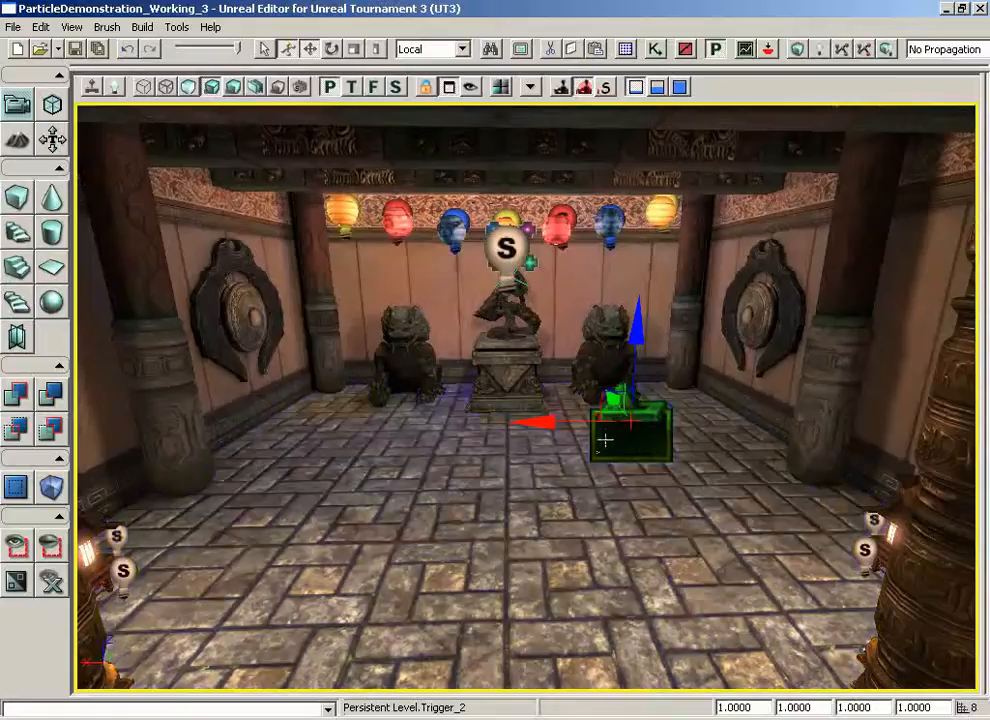
# Duplicate the trigger to the opposite side of the statue and add a Kismet Used event for the copy
pyautogui.moveTo(549, 423); pyautogui.dragTo(405, 420)
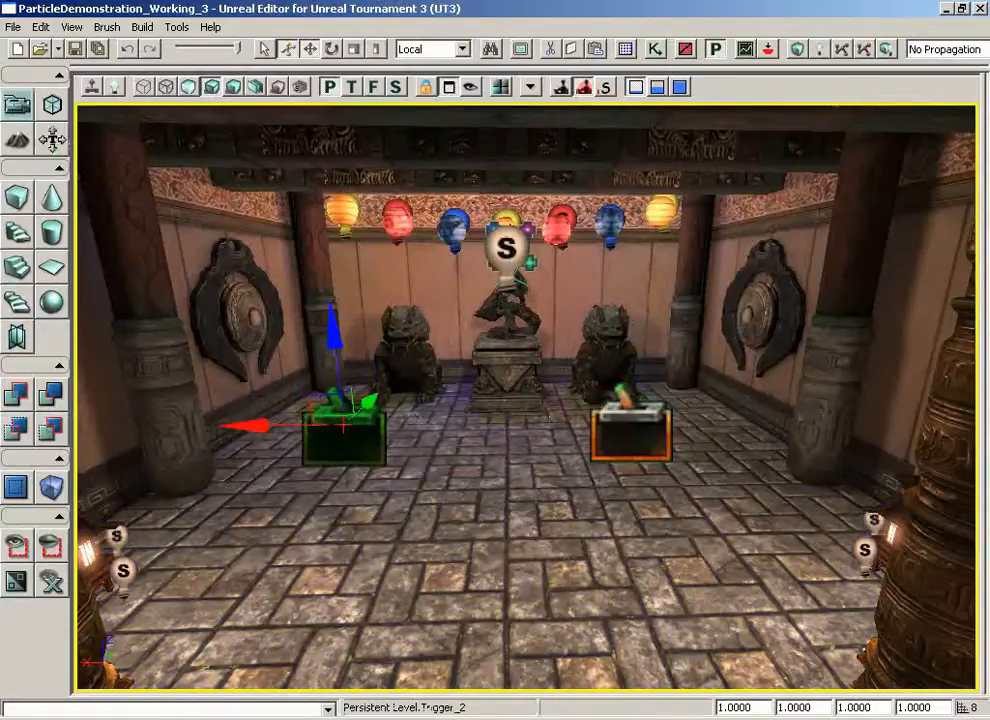
pyautogui.click(652, 50)
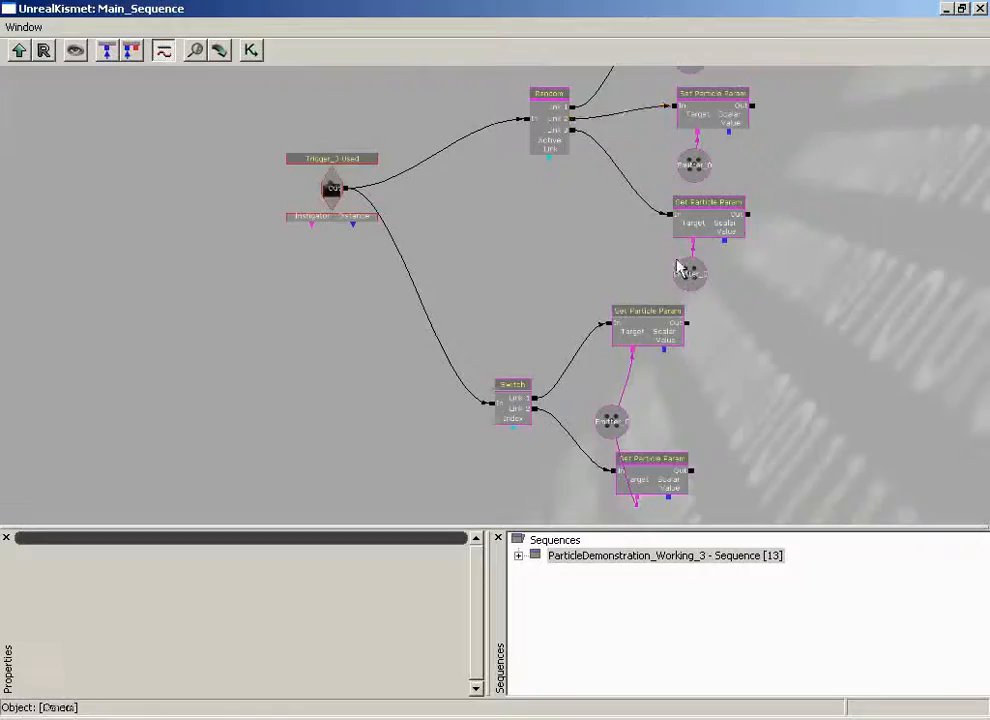
pyautogui.moveTo(785, 369); pyautogui.dragTo(718, 469)
pyautogui.rightClick(261, 331)
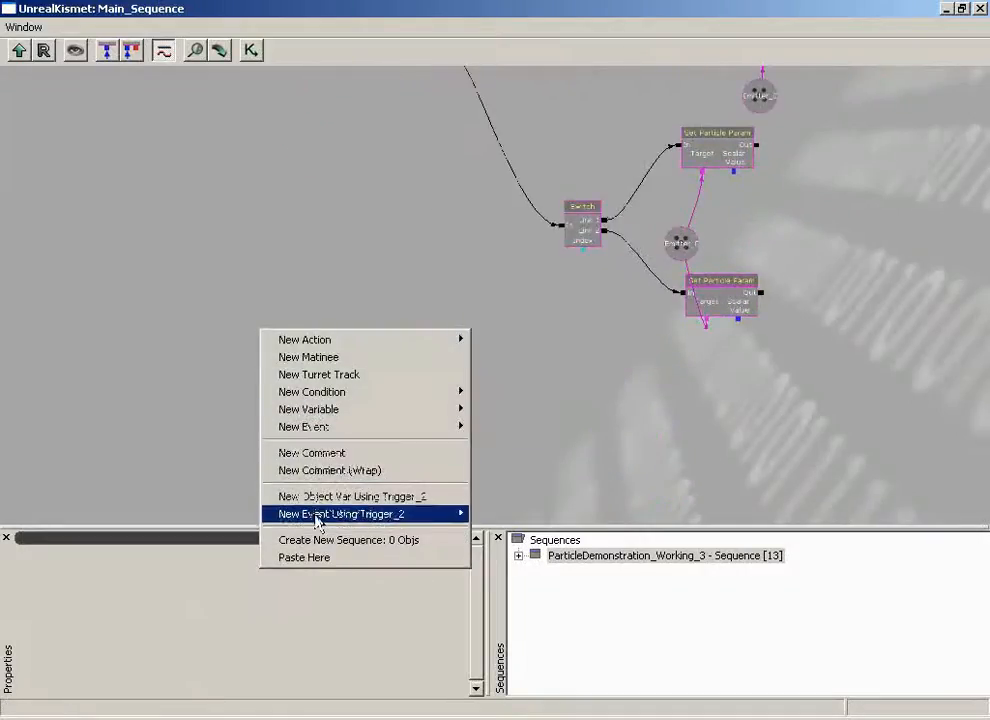
pyautogui.moveTo(321, 514)
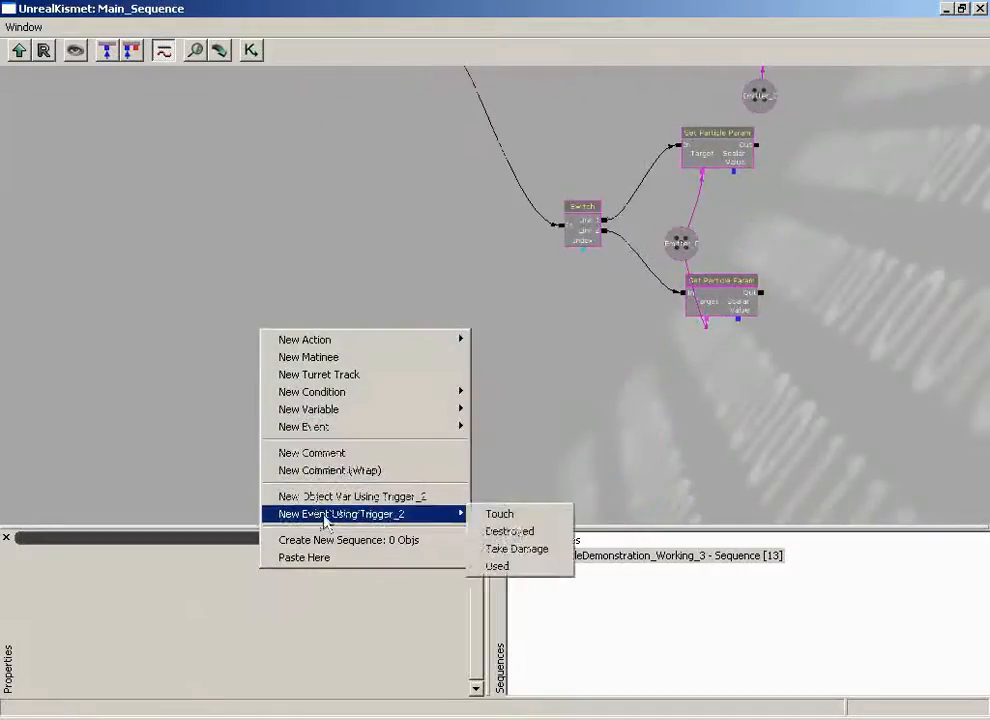
pyautogui.click(483, 566)
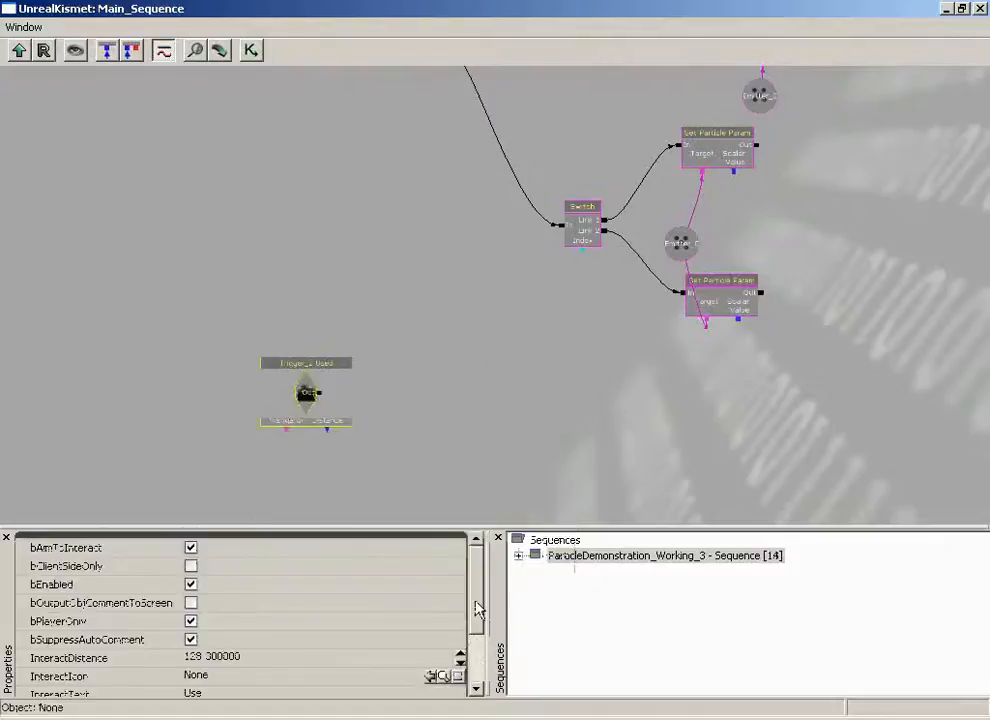
# Set the new trigger Used event's MaxTriggerCount to 0
pyautogui.scroll(-3, 476, 610)
pyautogui.click(222, 656)
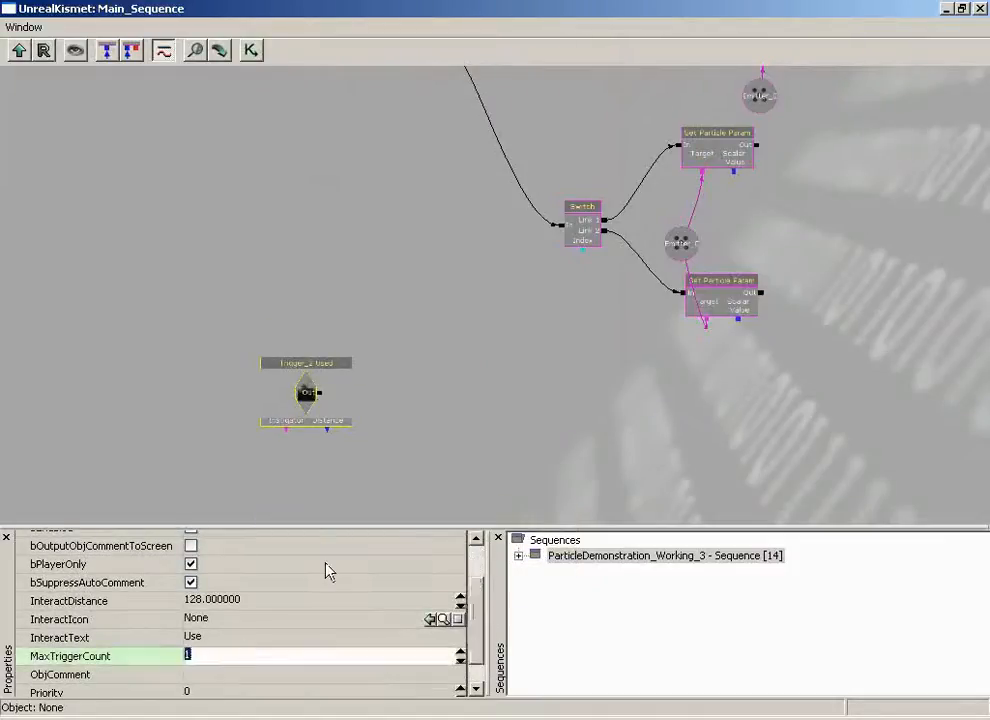
pyautogui.write('0')
pyautogui.press('Return')
# Add a Toggle action and position it beside the new trigger's Used event
pyautogui.moveTo(502, 361); pyautogui.dragTo(521, 315)
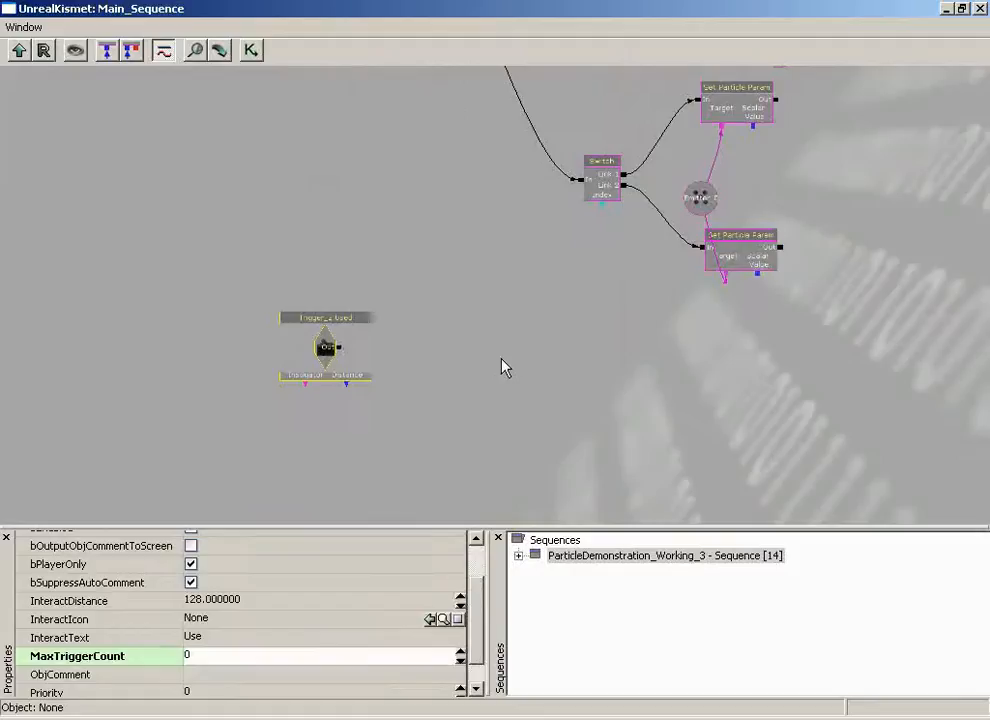
pyautogui.scroll(3, 433, 362)
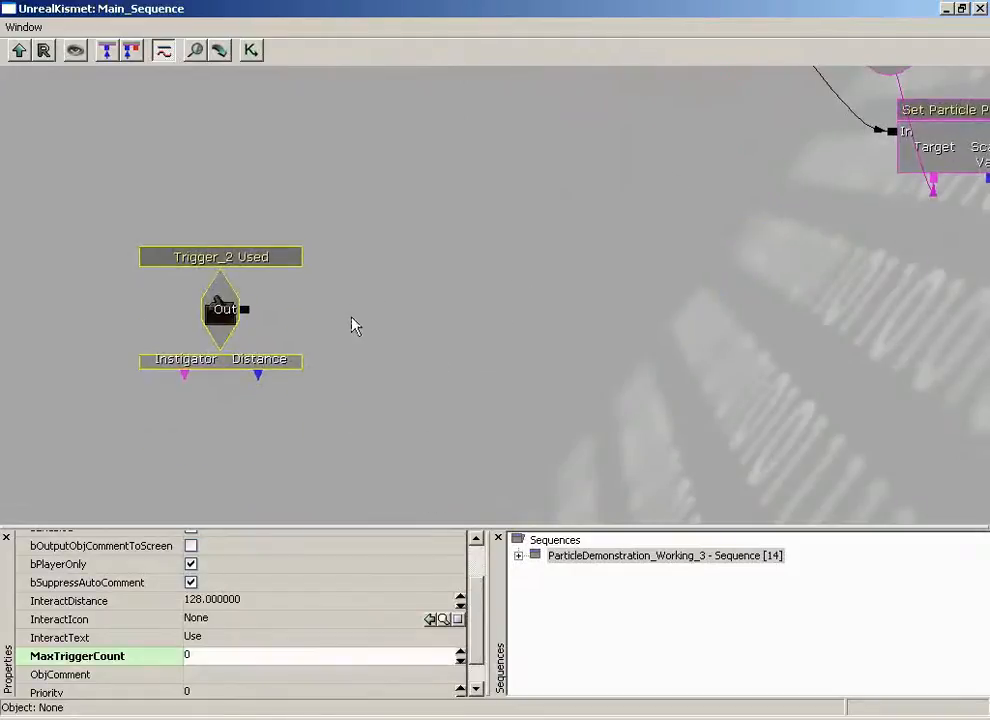
pyautogui.rightClick(376, 279)
pyautogui.moveTo(412, 286)
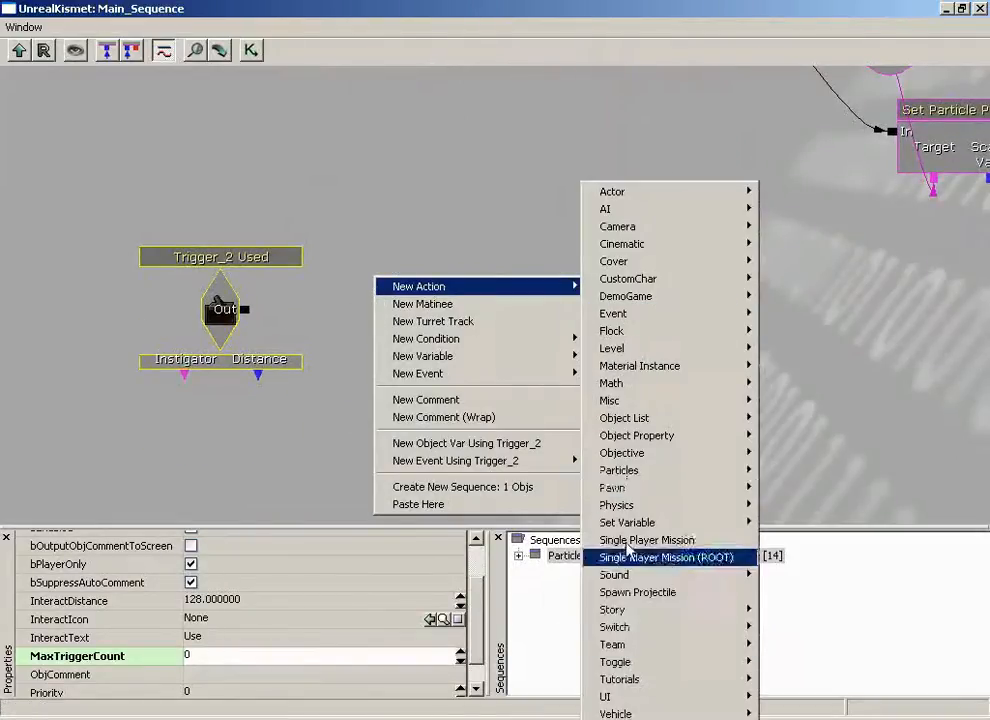
pyautogui.moveTo(632, 664)
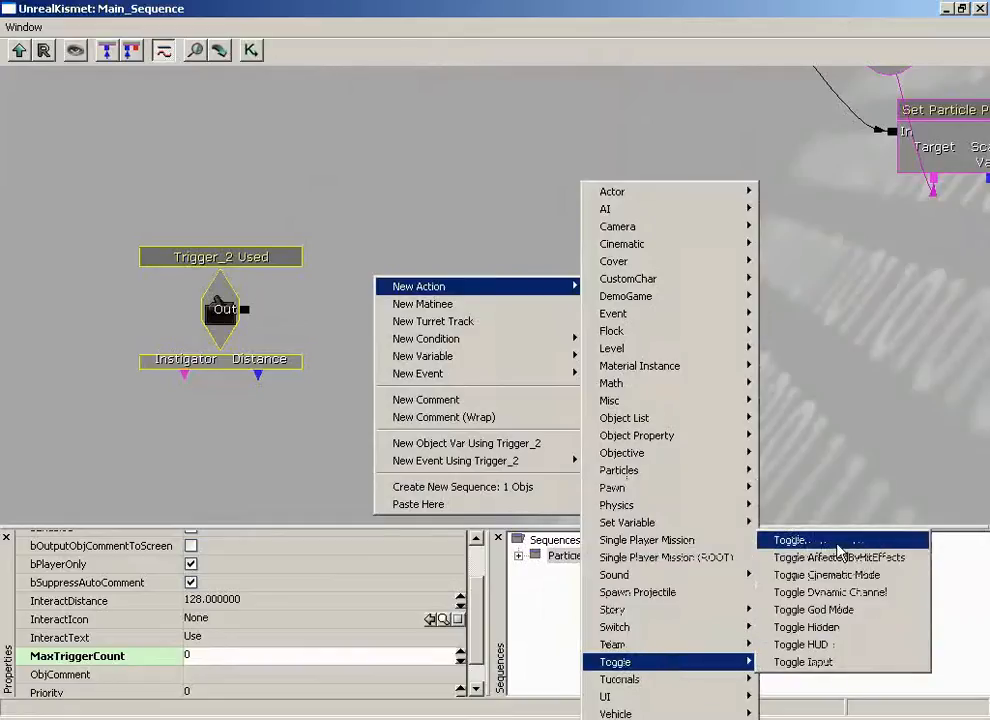
pyautogui.click(783, 540)
pyautogui.keyDown('ctrl'); pyautogui.moveTo(477, 365); pyautogui.dragTo(508, 326); pyautogui.keyUp('ctrl')
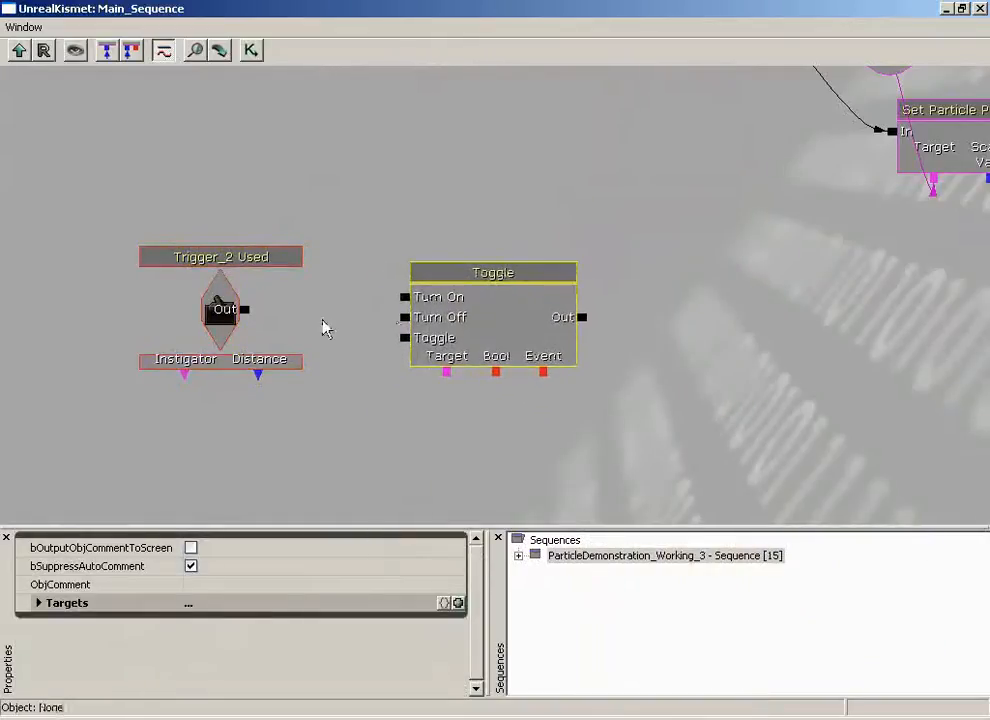
# Link the new Used event's Out to the Toggle input and the Toggle action's Target to the Emitter_0 variable shared by the SparkGravity actions
pyautogui.moveTo(251, 319); pyautogui.dragTo(402, 343)
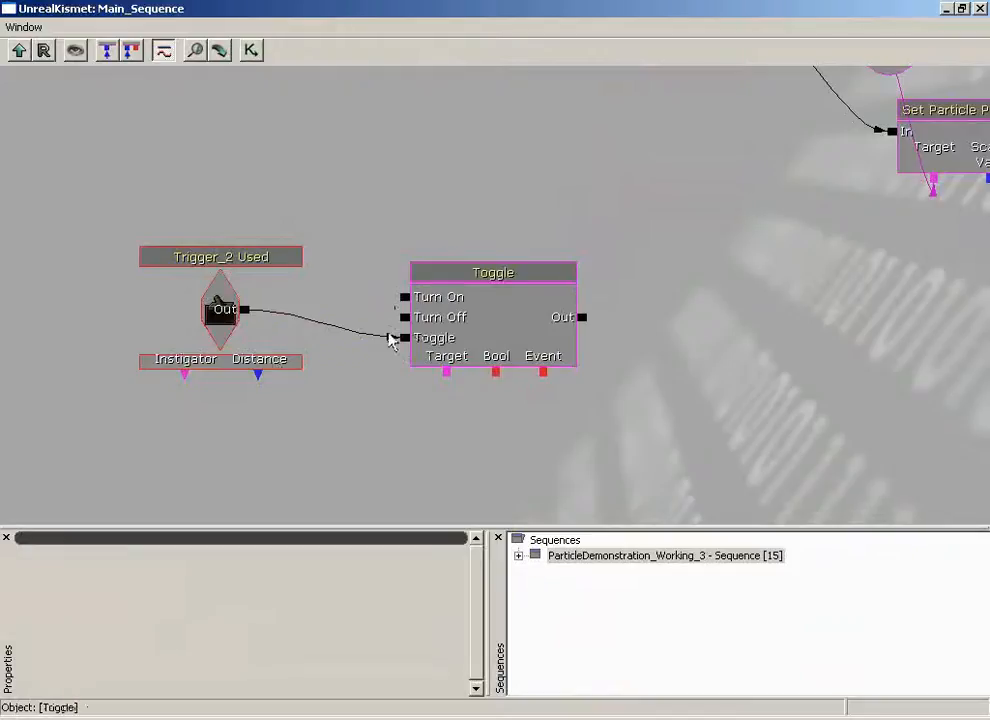
pyautogui.moveTo(744, 200); pyautogui.dragTo(718, 270)
pyautogui.click(877, 126)
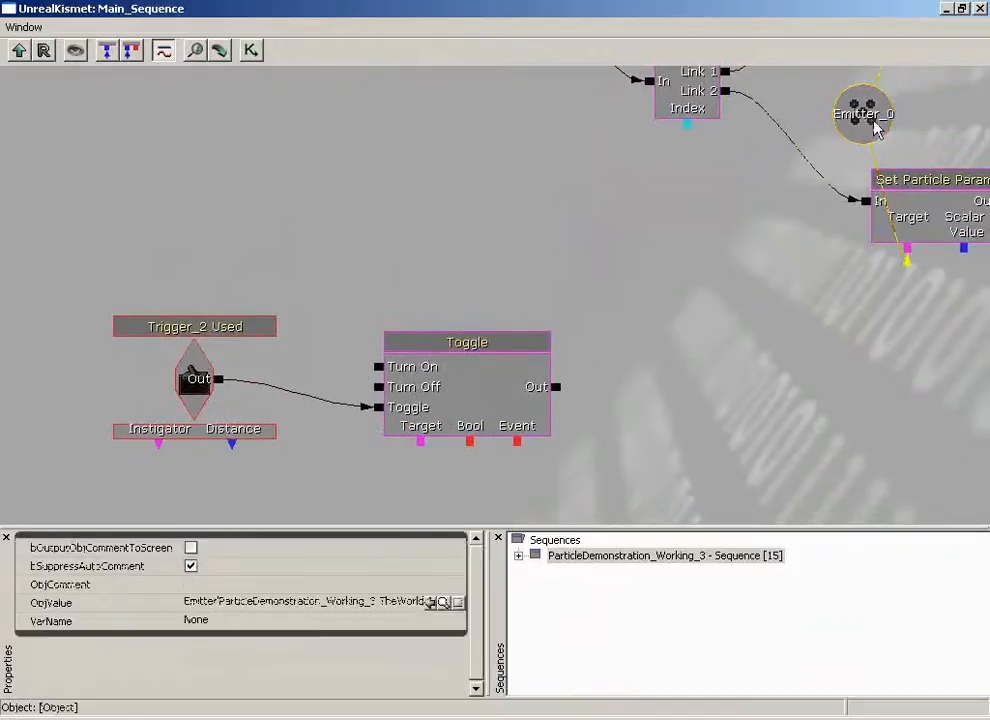
pyautogui.moveTo(421, 445); pyautogui.dragTo(862, 100)
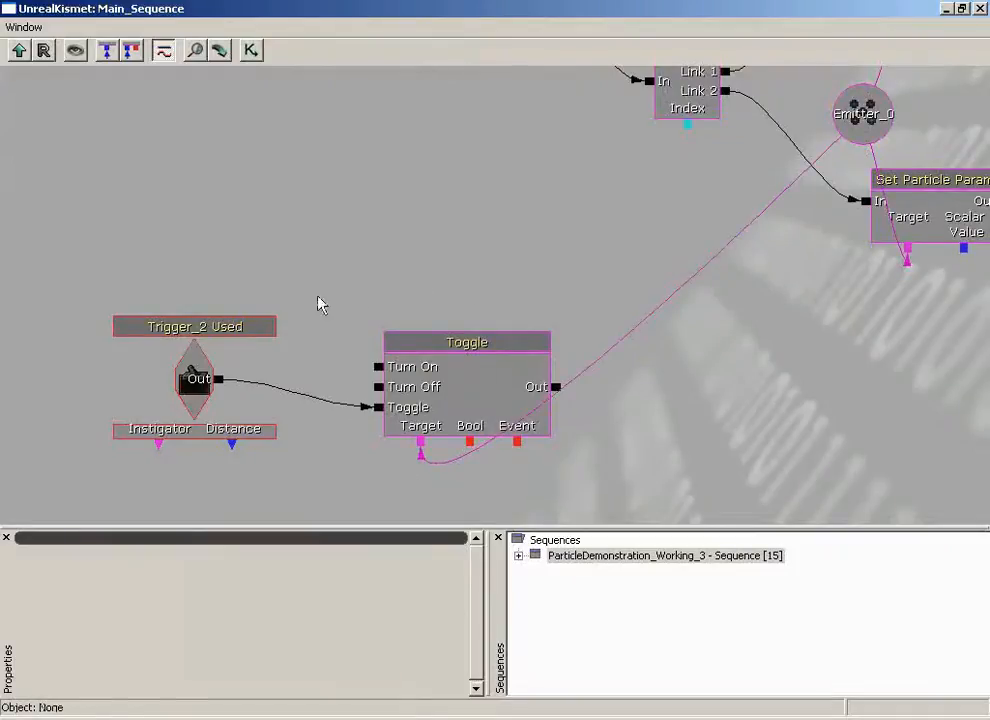
# Close the Kismet editor and start an in-editor play session from the floor facing the two triggers
pyautogui.click(982, 10)
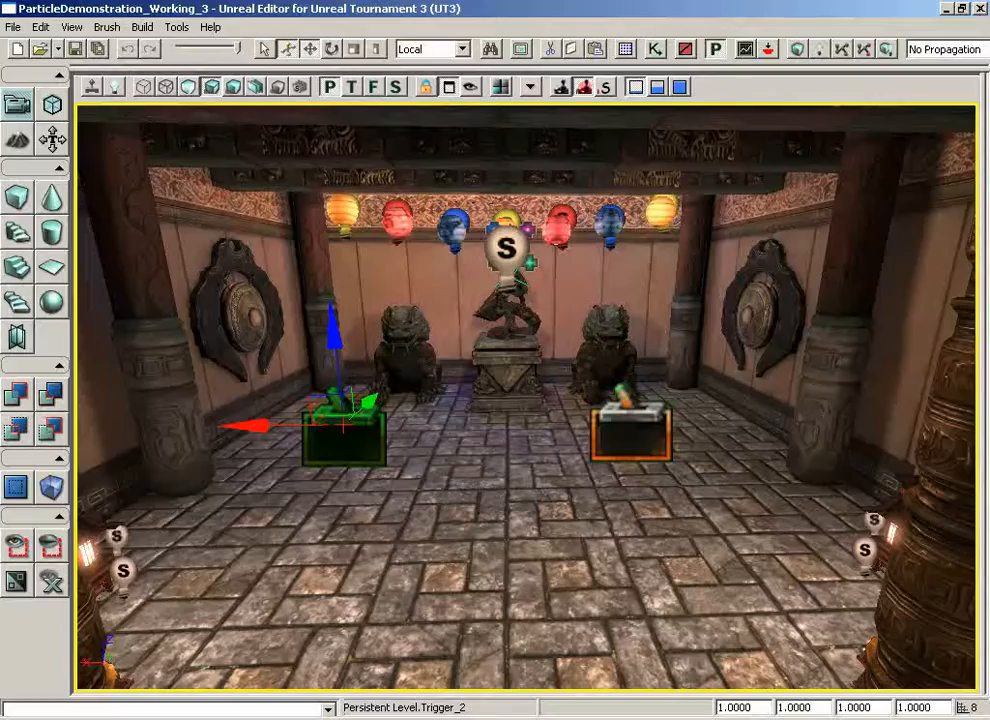
pyautogui.moveTo(597, 316); pyautogui.dragTo(578, 410)
pyautogui.rightClick(498, 530)
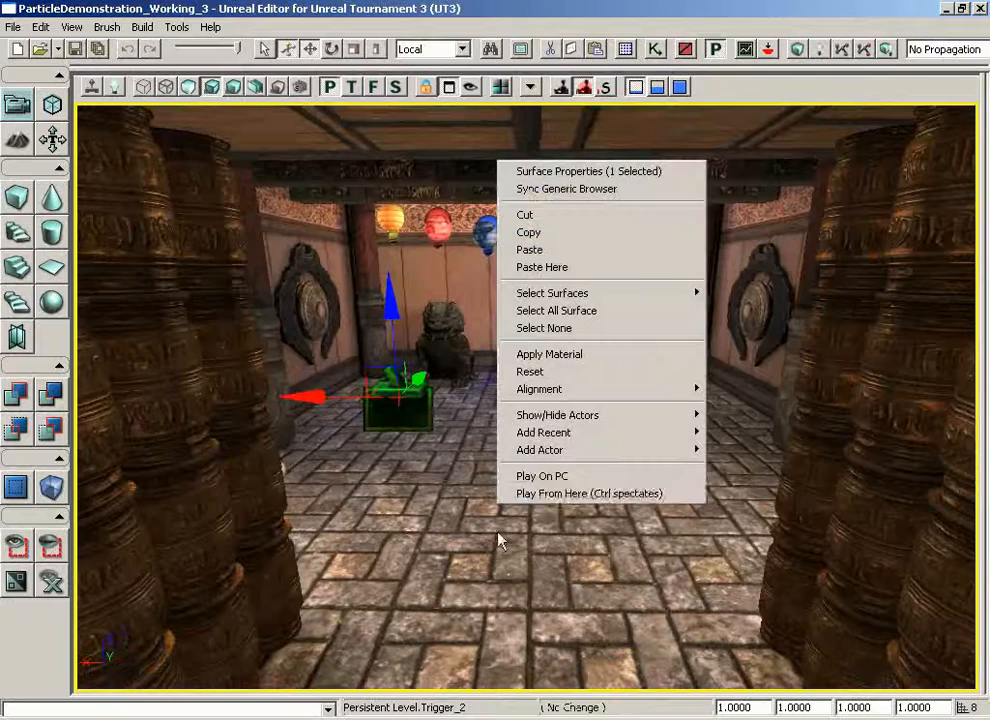
pyautogui.click(548, 490)
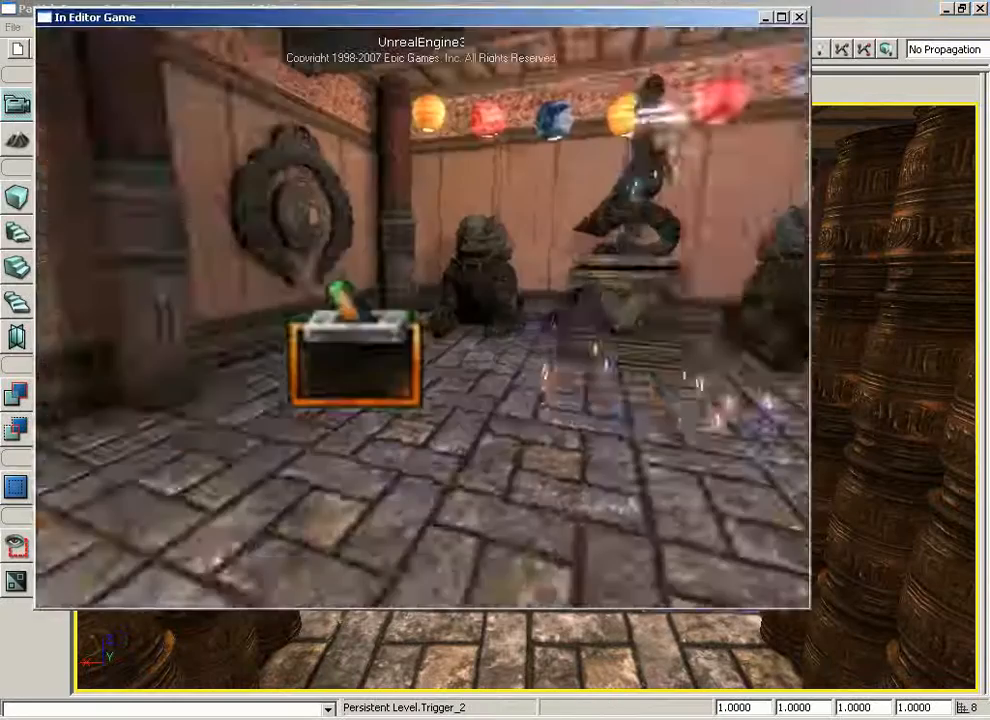
# Walk up to the new trigger in the play session and use it to test toggling the spark emitter
pyautogui.press('w')
pyautogui.press('e')
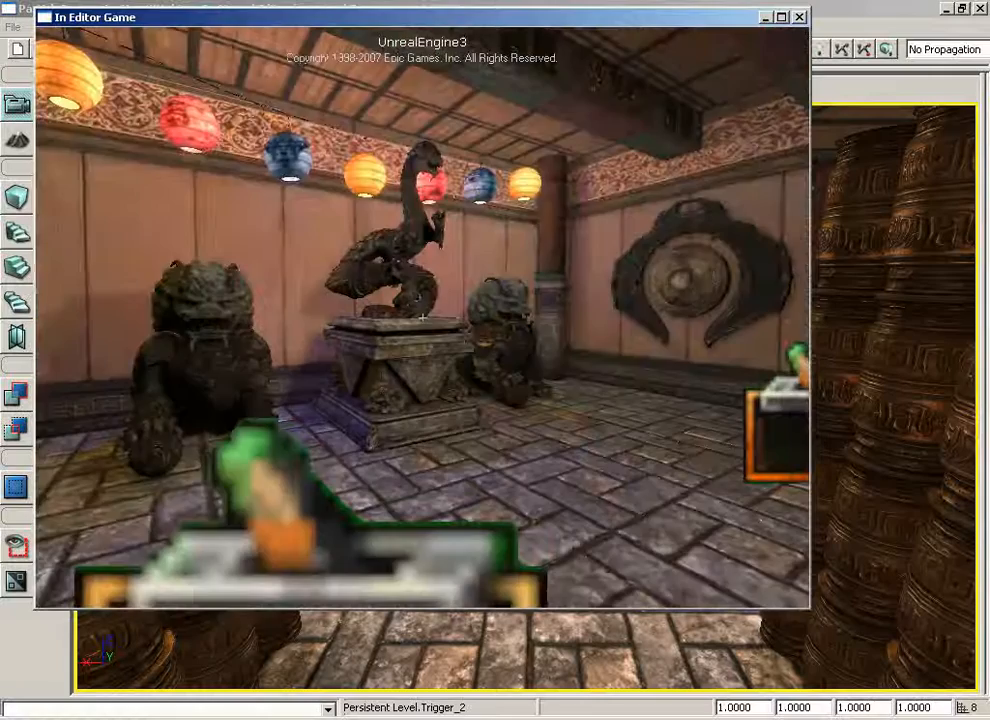
pyautogui.press('e')
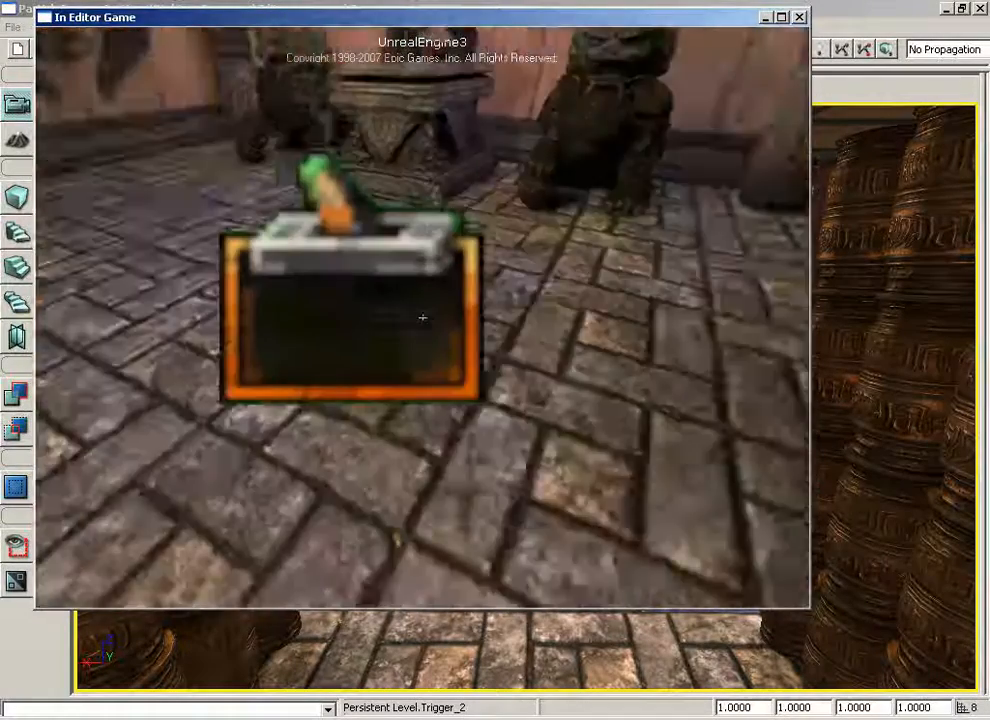
# Return to the toggle trigger, use it again, and examine the spark emission from beside the dragon statue
pyautogui.press('w')
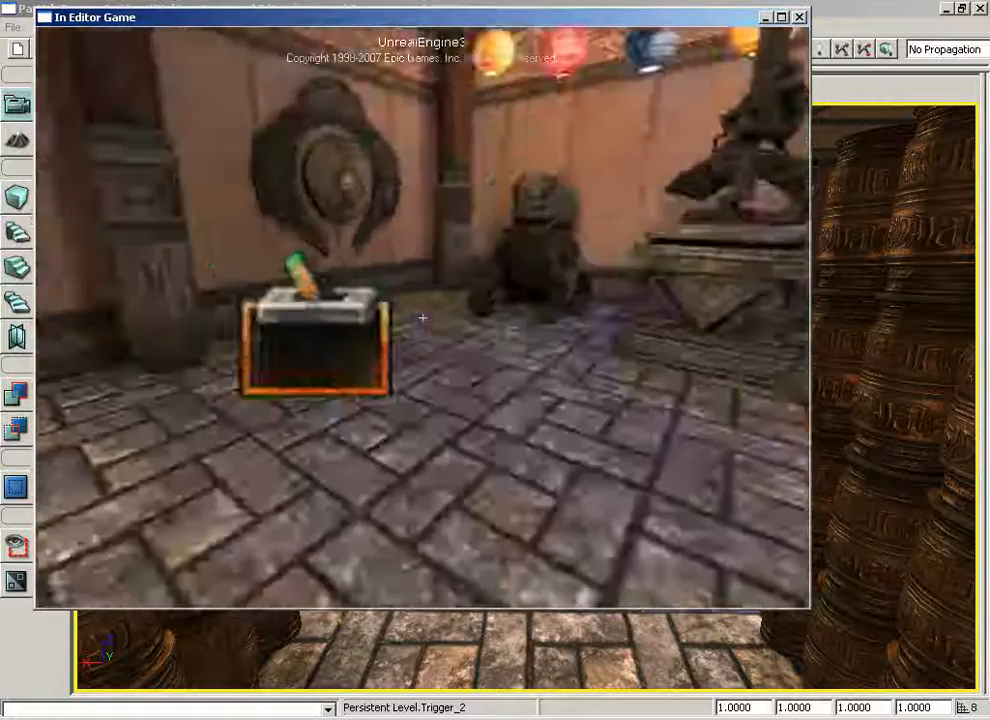
pyautogui.press('w')
pyautogui.press('e')
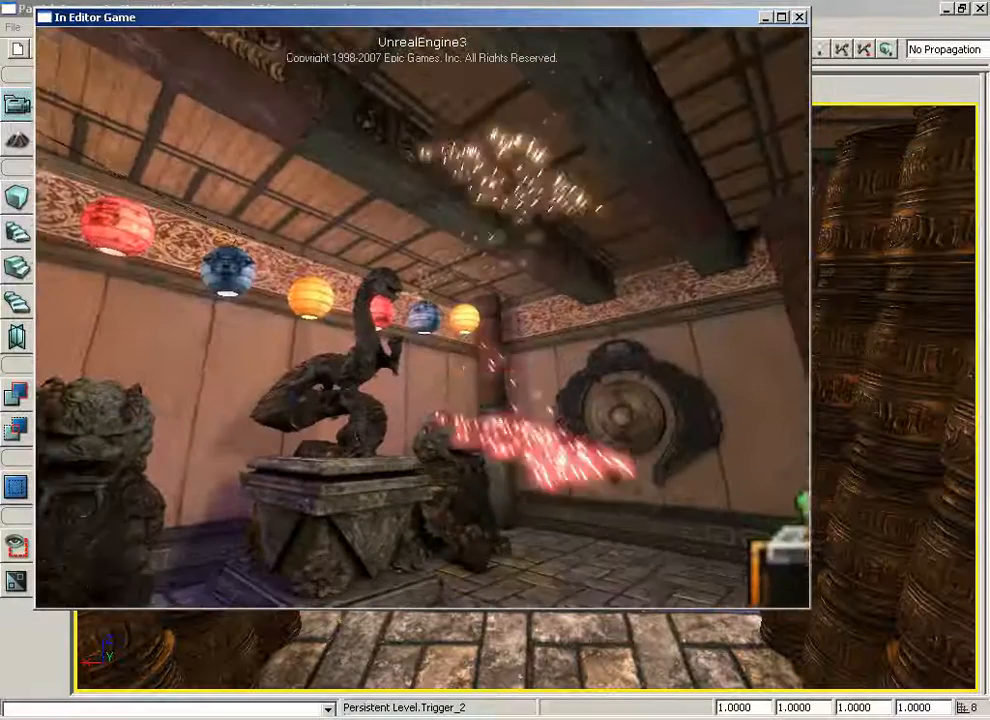
pyautogui.press('w')
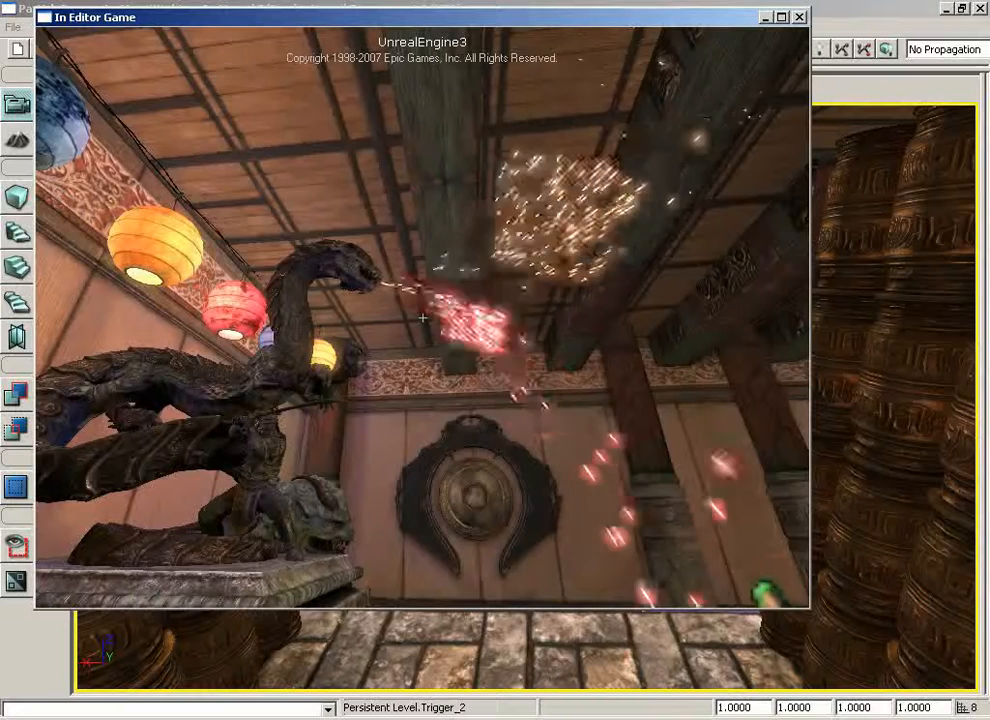
pyautogui.press('d')
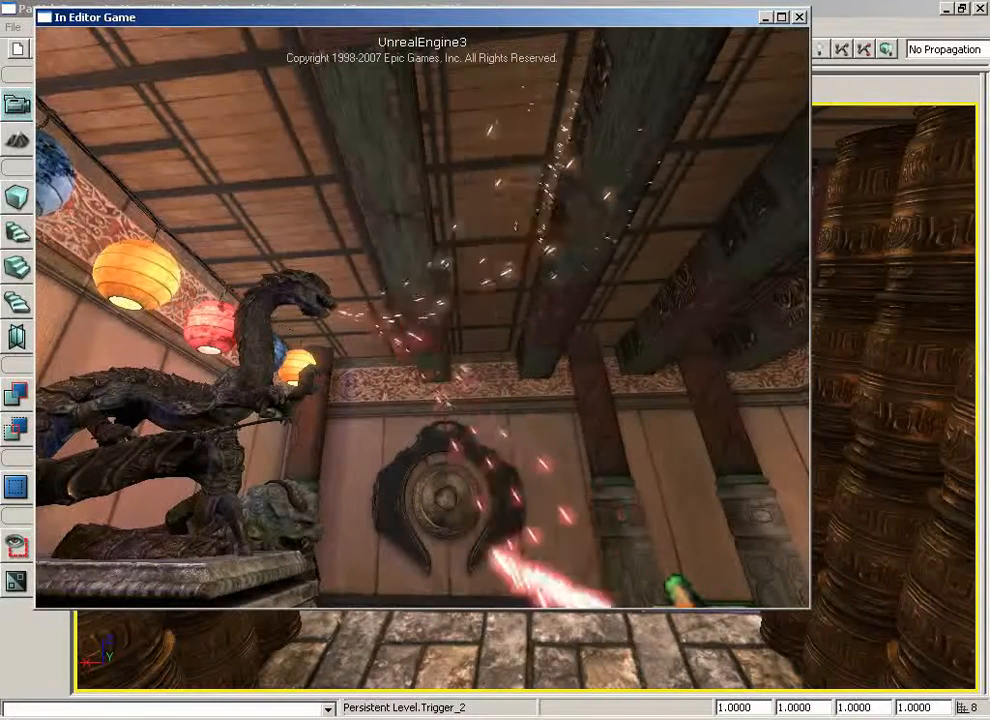
pyautogui.click(422, 318)
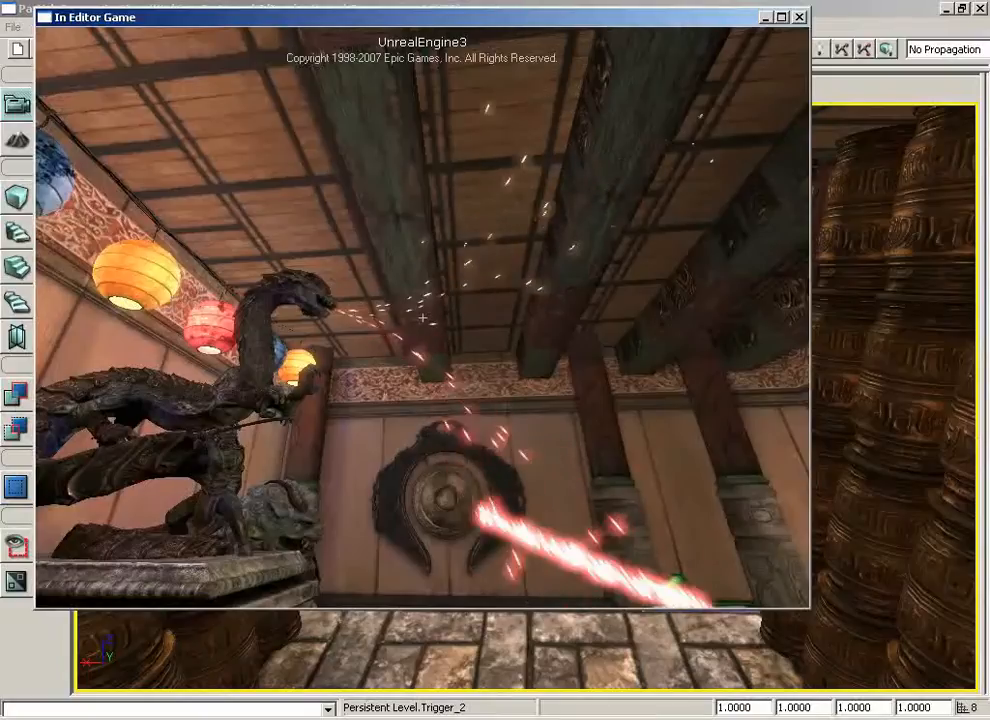